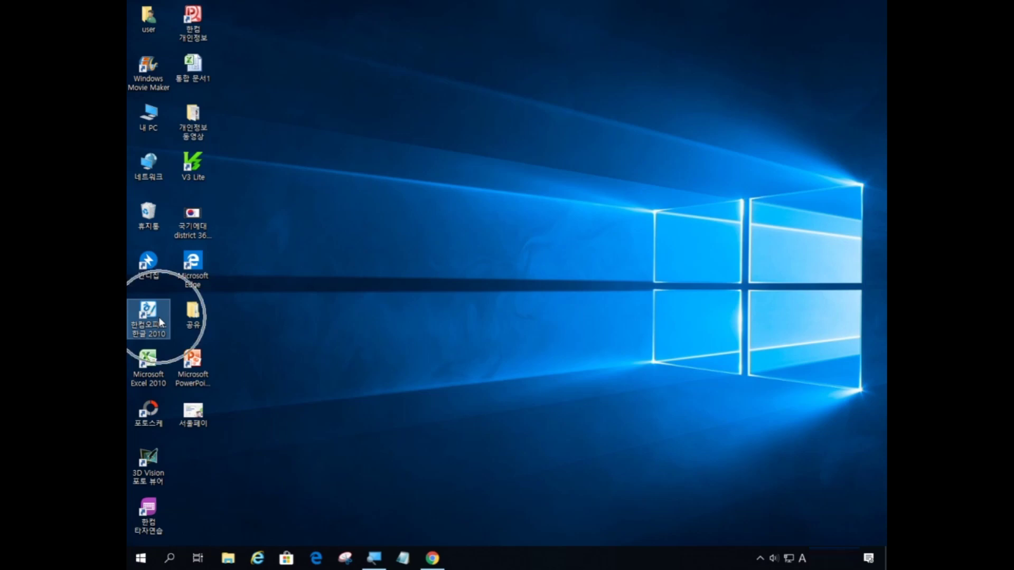
# Step: Launch Hancom Office Hangul 2010 and open the document sungeo from the Sample folder in Documents
pyautogui.doubleClick(149, 316)
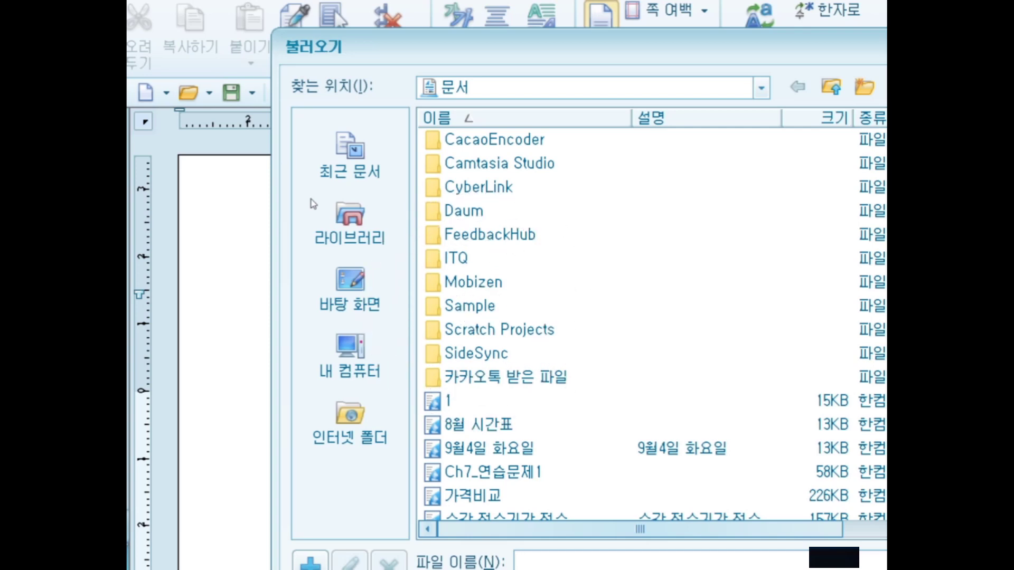
pyautogui.doubleClick(469, 305)
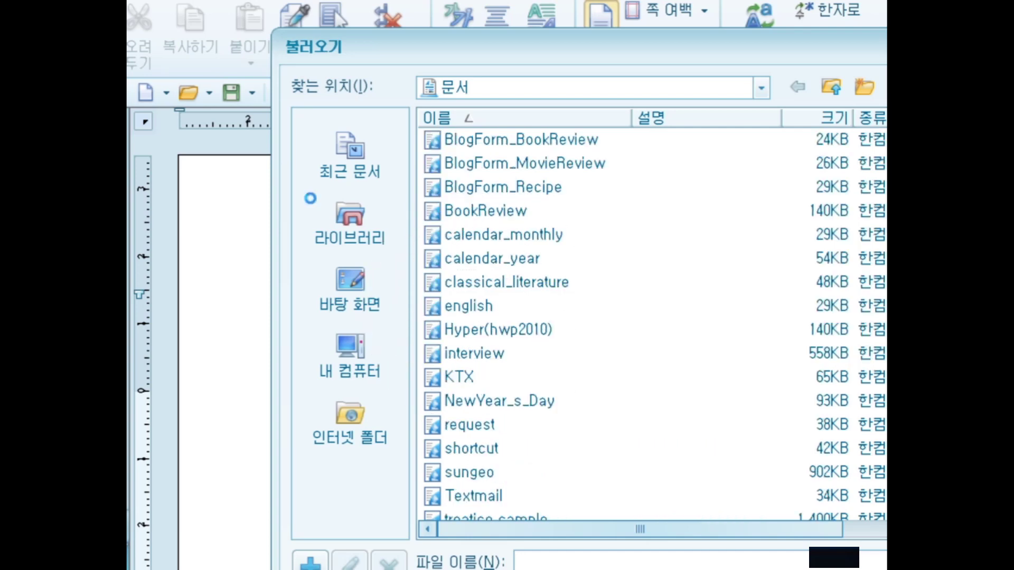
pyautogui.scroll(-1, 494, 391)
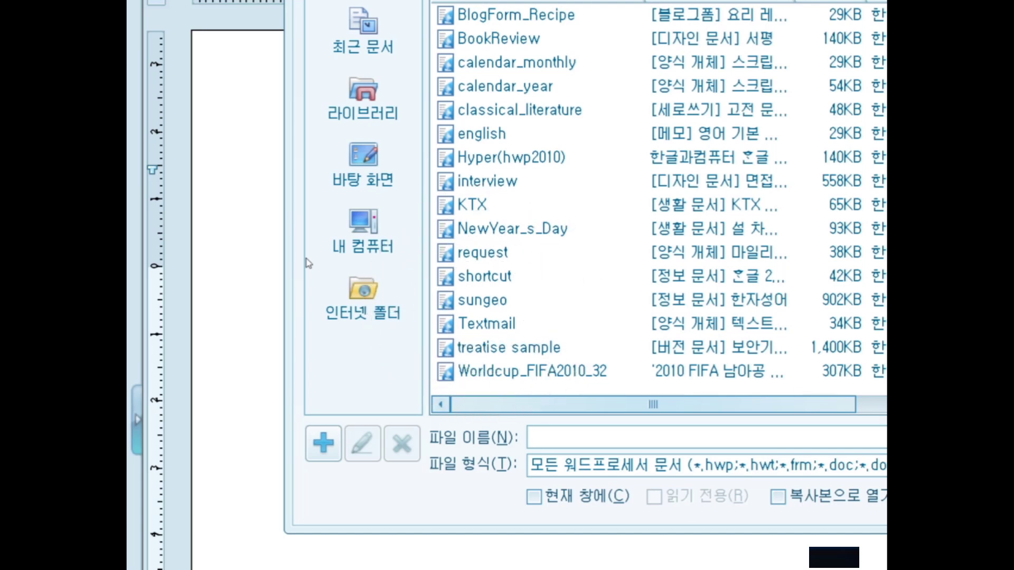
pyautogui.press('s')
pyautogui.press('s')
pyautogui.press('Return')
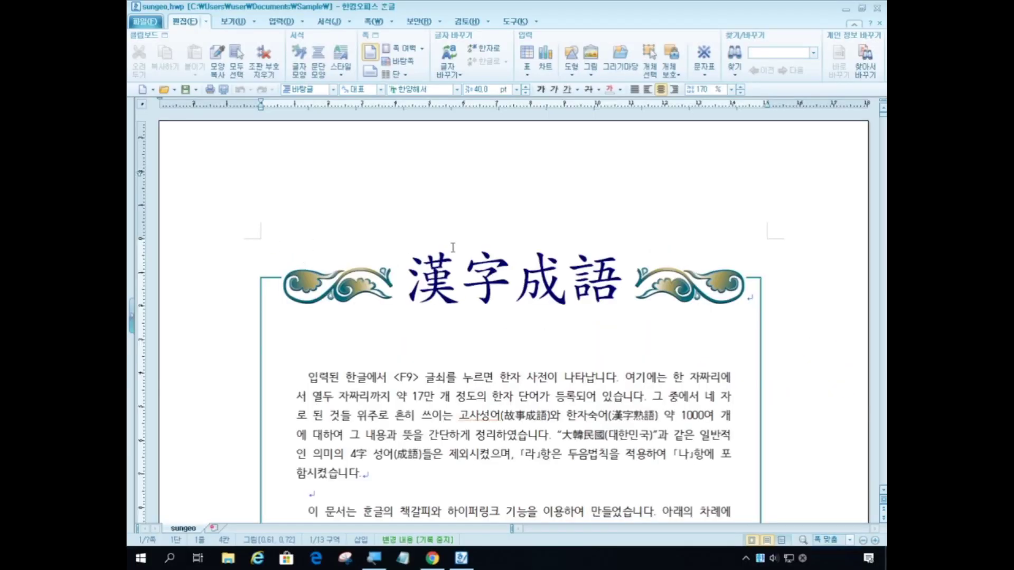
# Step: Look through the first page of the document, from the title and introductory paragraphs to the table of contents
pyautogui.scroll(-9, 577, 321)
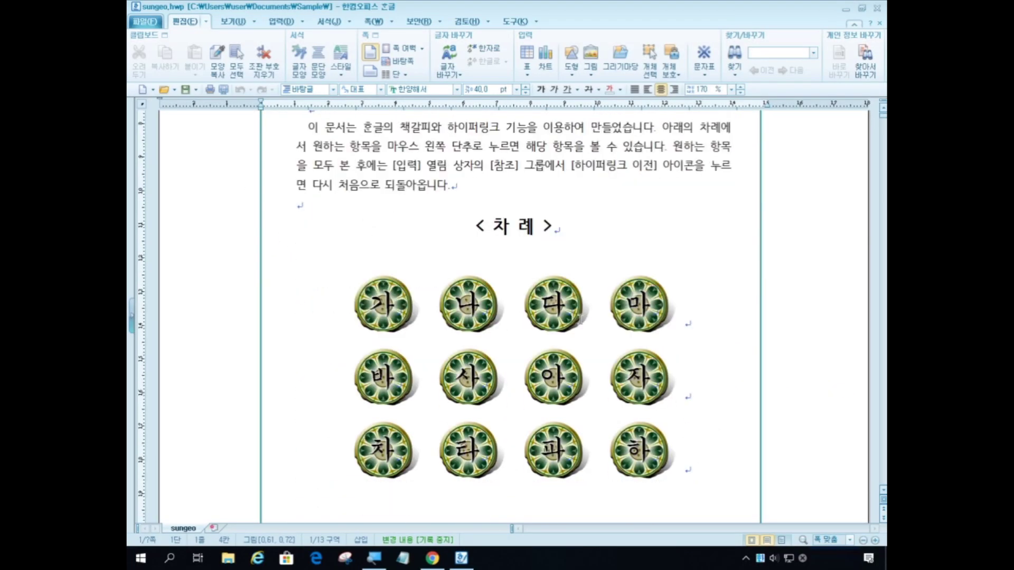
pyautogui.scroll(5, 581, 322)
pyautogui.scroll(5, 580, 317)
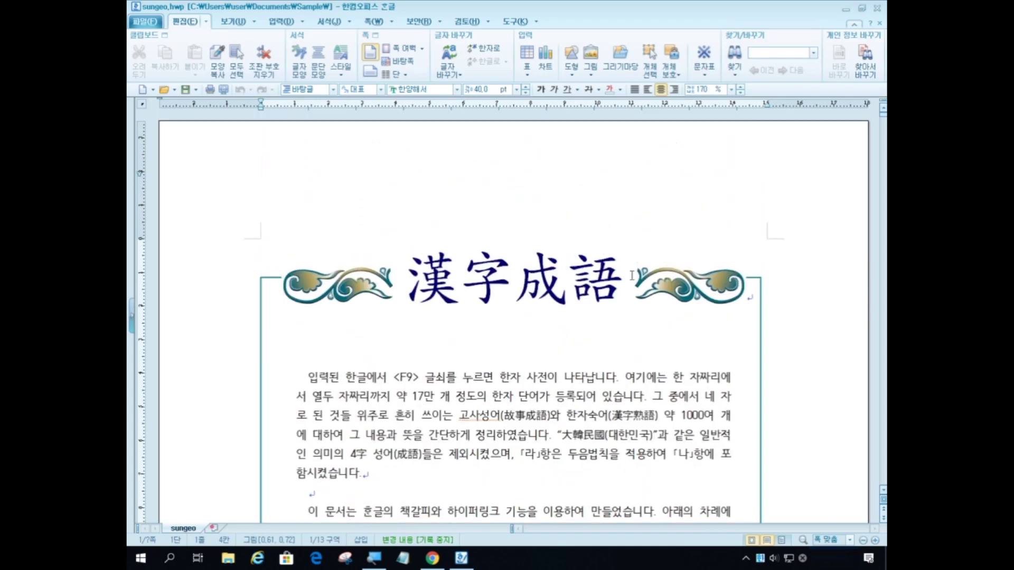
pyautogui.scroll(-4, 442, 311)
pyautogui.click(443, 304)
pyautogui.click(467, 227)
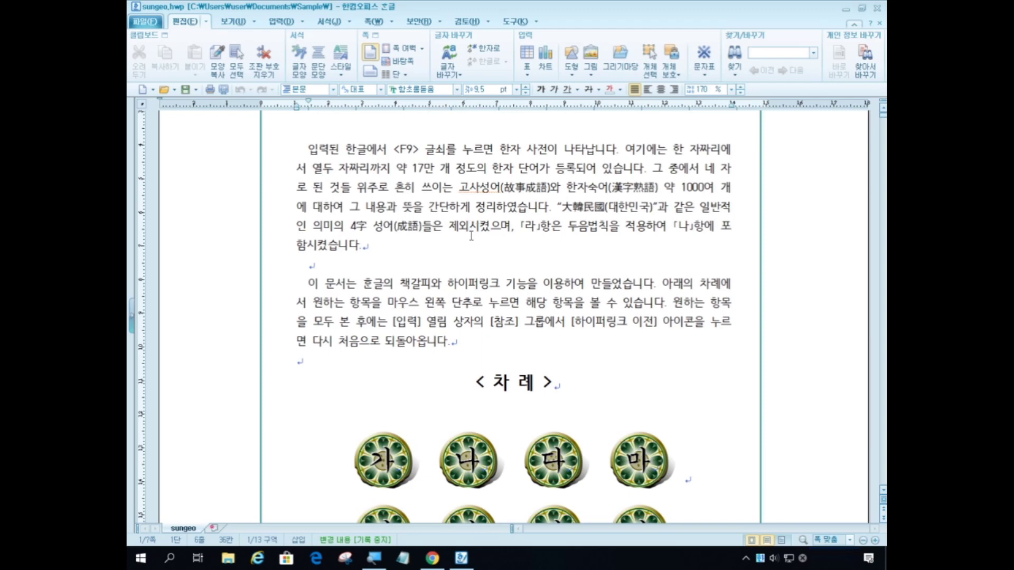
pyautogui.click(472, 235)
pyautogui.click(443, 226)
pyautogui.click(475, 207)
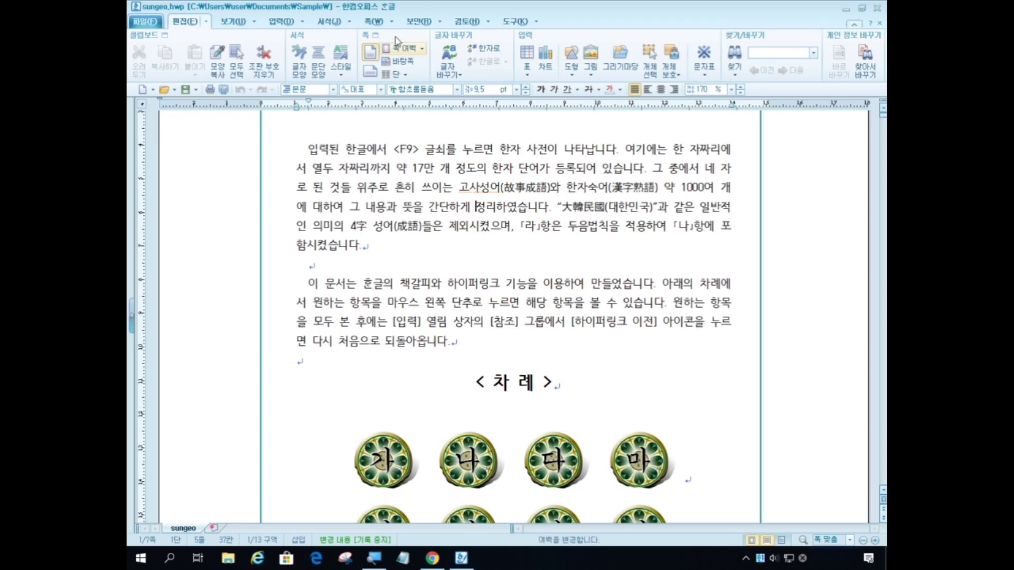
# Step: Add a header for both odd and even pages with the 모양 없음 layout, containing "작성자 :" and the author's name
pyautogui.click(376, 22)
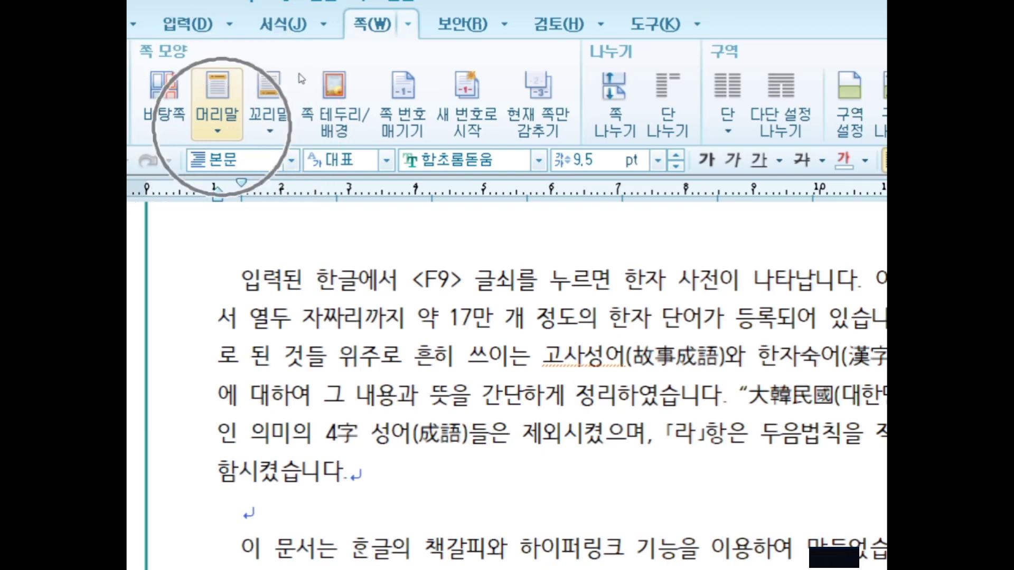
pyautogui.click(217, 104)
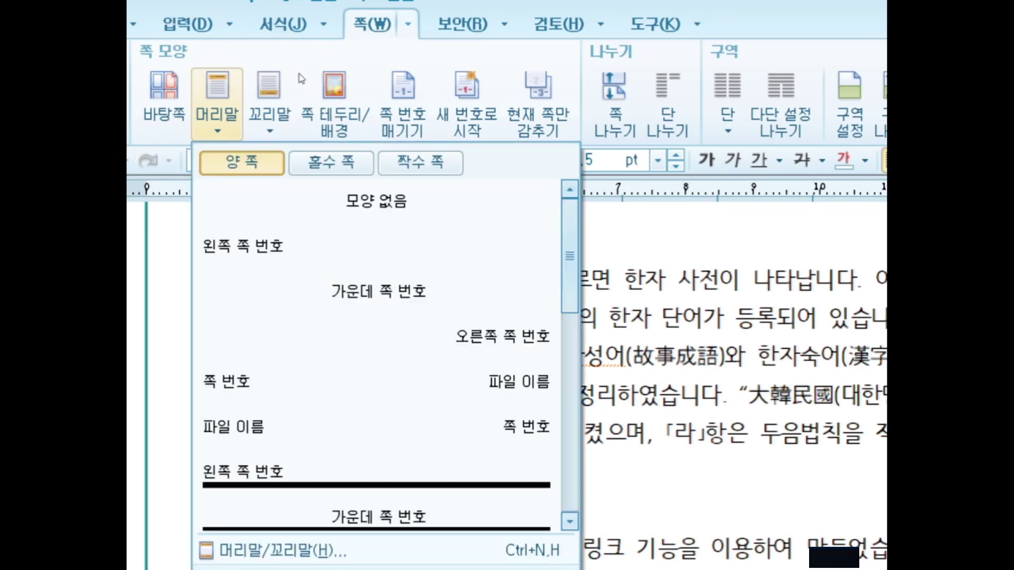
pyautogui.click(372, 200)
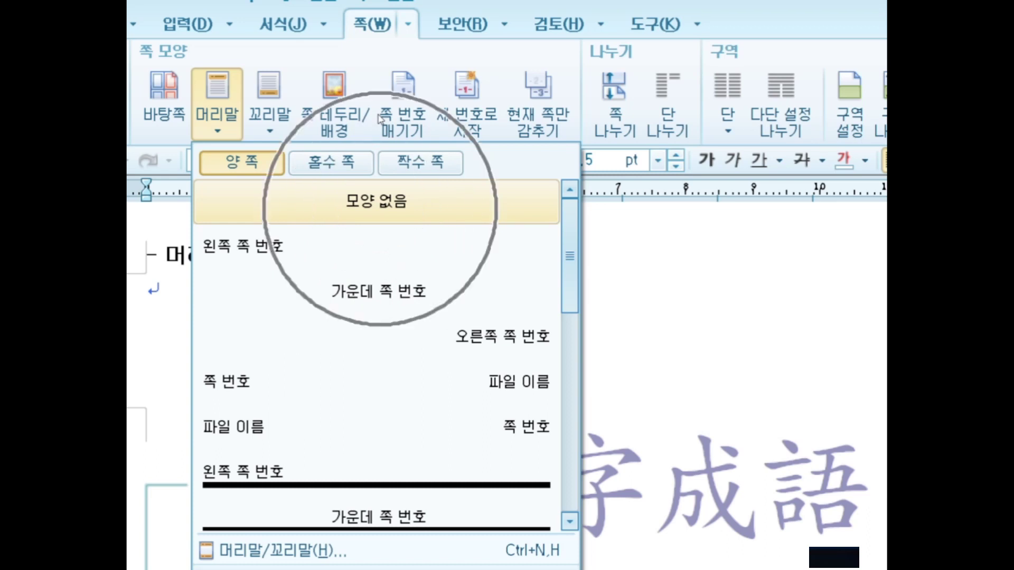
pyautogui.click(376, 201)
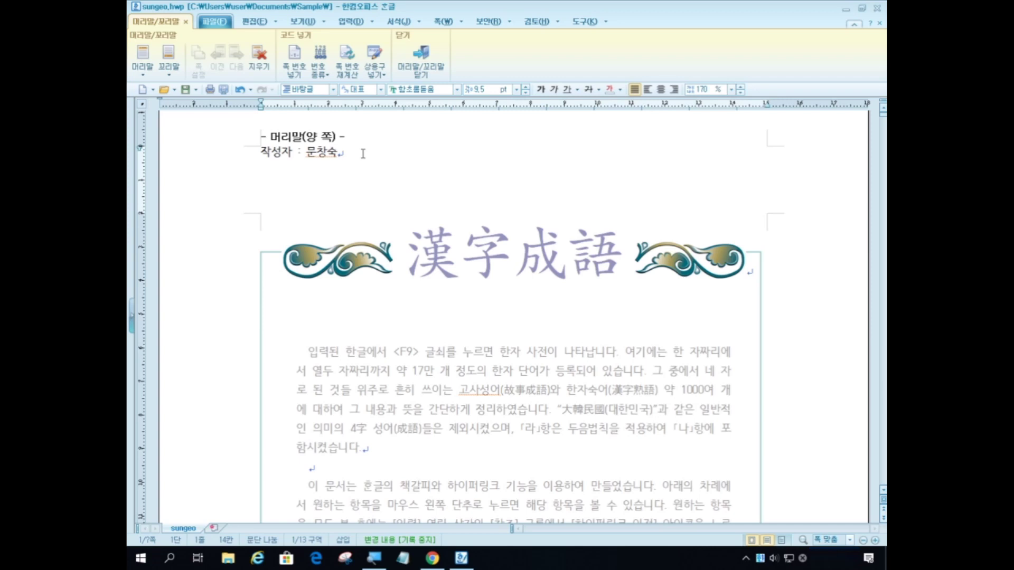
# Step: Set the whole header text line to the HY중고딕 font at 12 pt
pyautogui.click(341, 155)
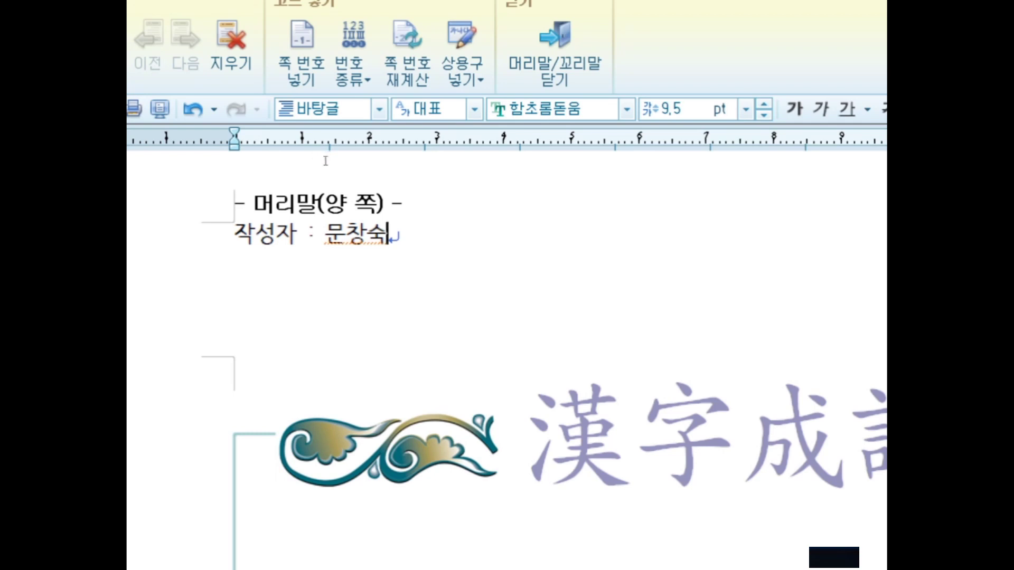
pyautogui.hotkey('shift', 'Home')
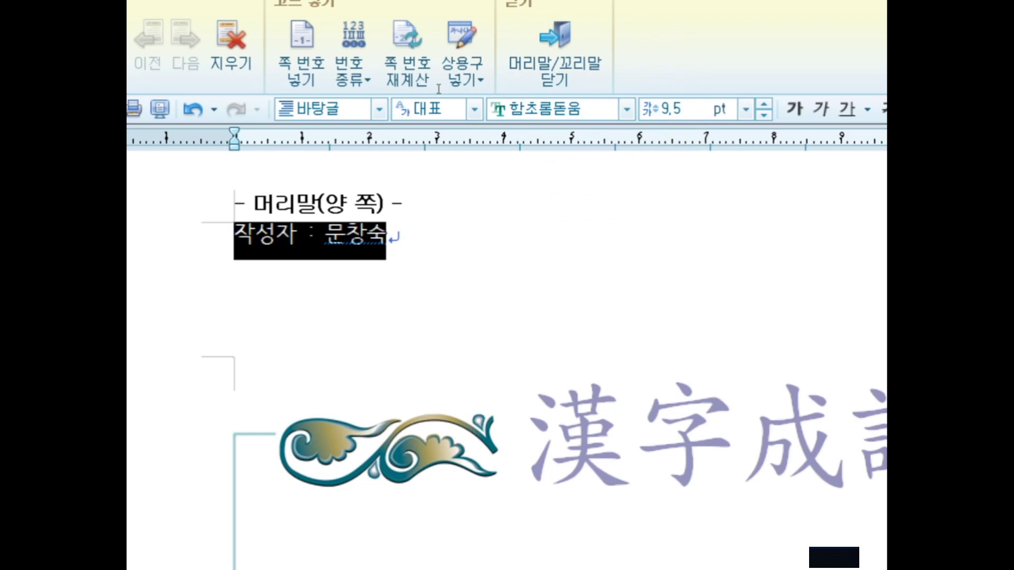
pyautogui.click(533, 109)
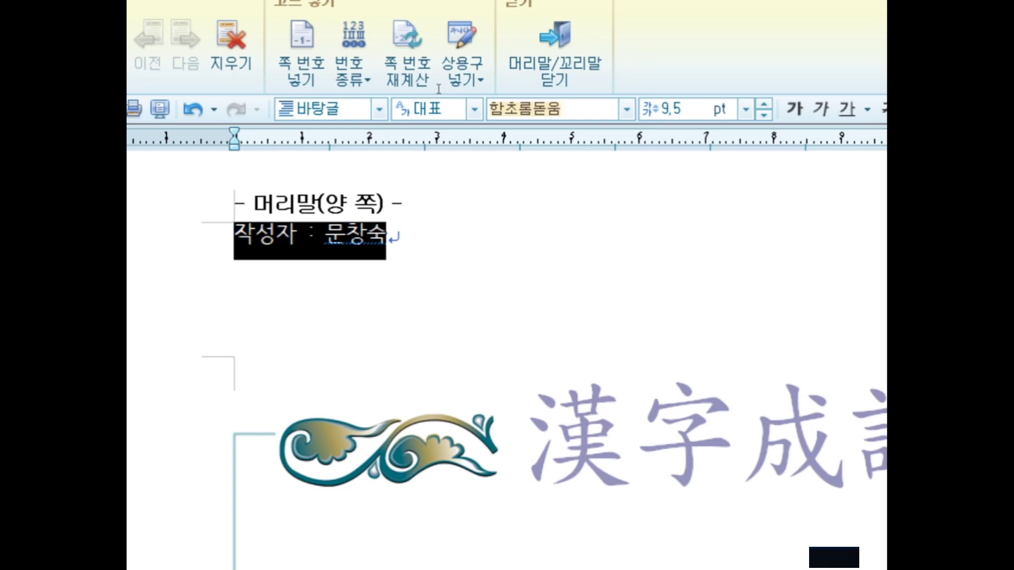
pyautogui.write('중')
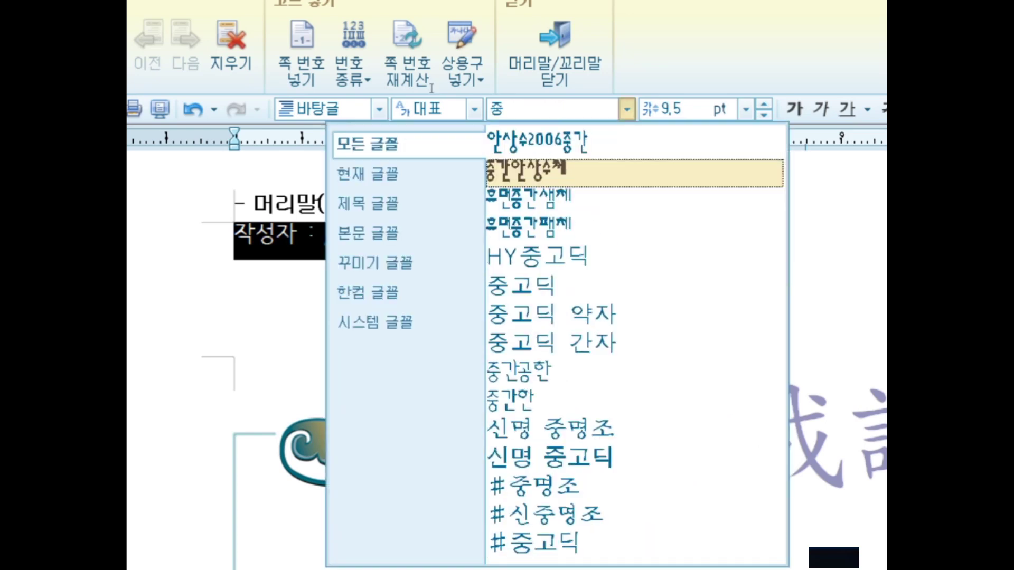
pyautogui.press('Down')
pyautogui.press('Down')
pyautogui.press('Down')
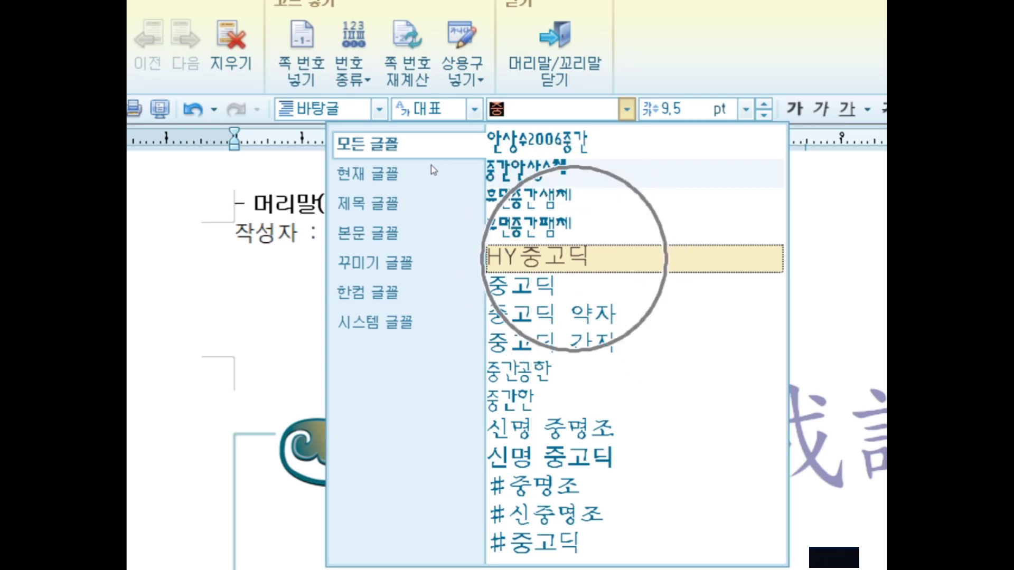
pyautogui.press('Return')
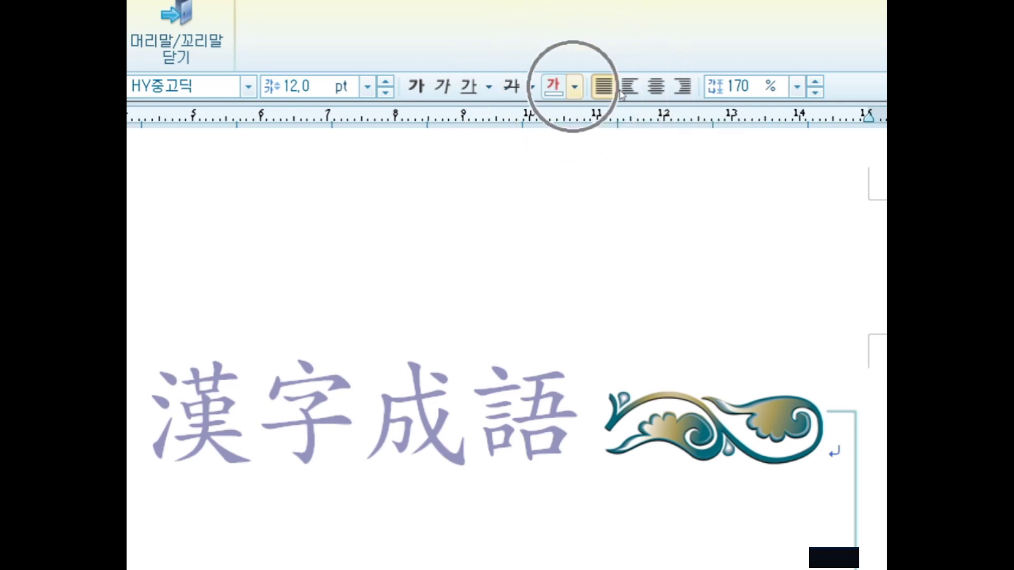
# Step: Switch the font colour palette to the theme beginning with black, red and orange, and colour the header text blue
pyautogui.click(574, 87)
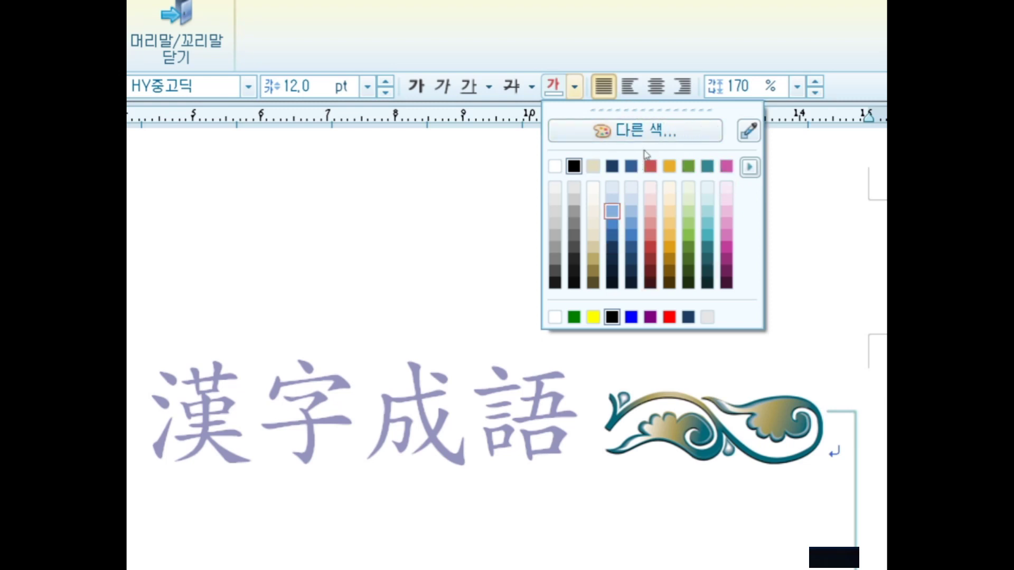
pyautogui.click(749, 167)
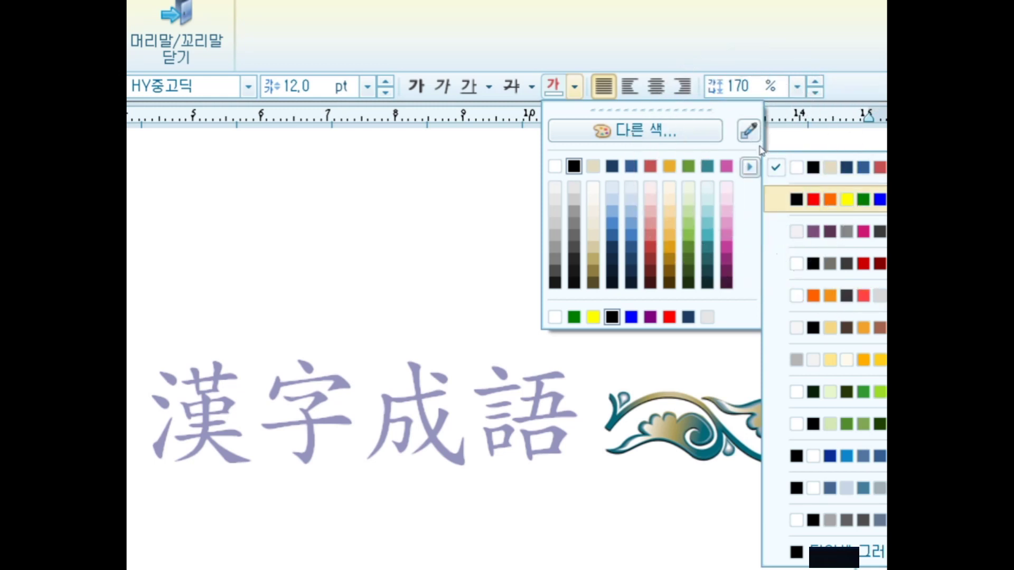
pyautogui.press('Return')
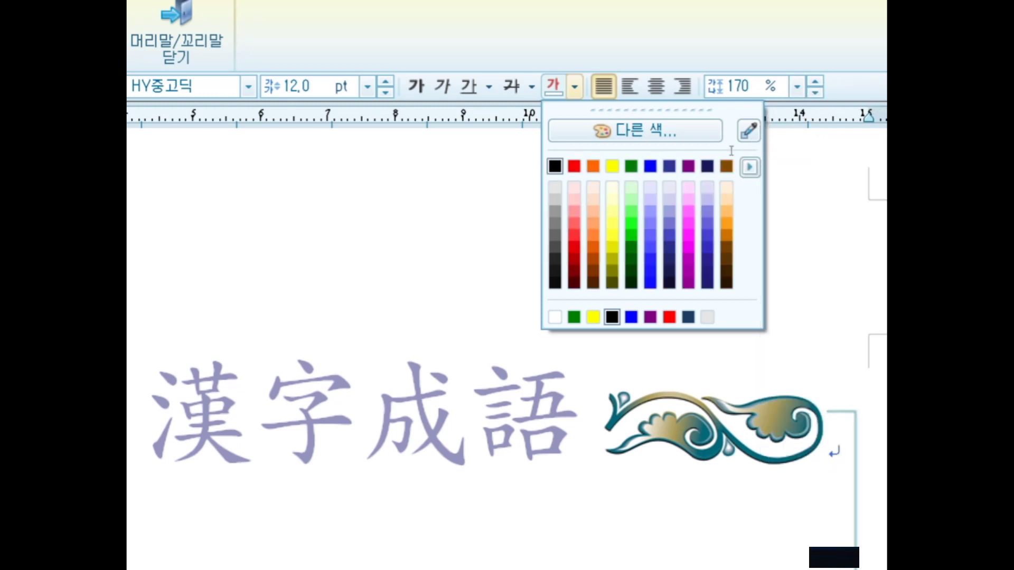
pyautogui.click(657, 132)
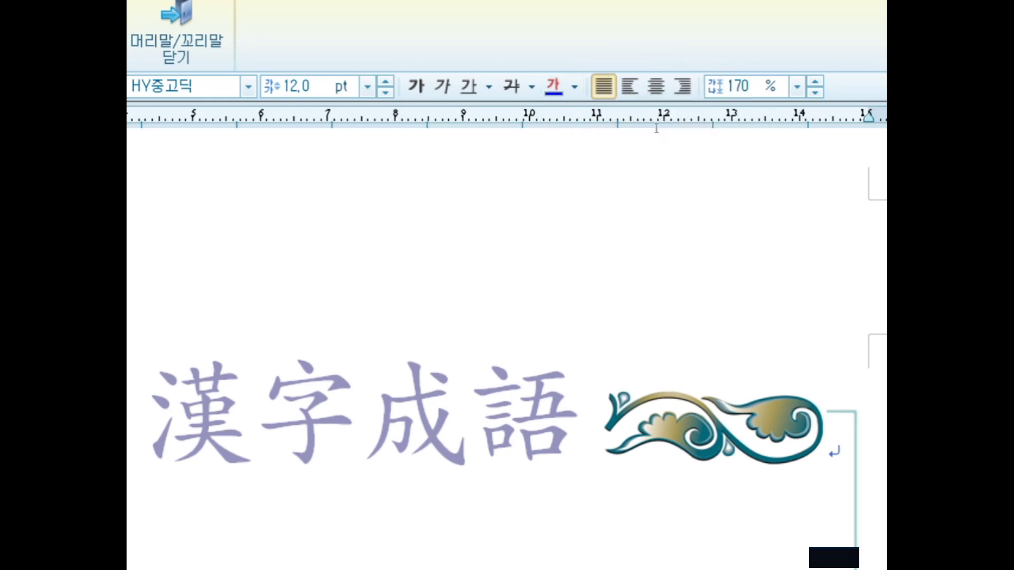
# Step: Right-align the header text and close header editing to return to the document body
pyautogui.click(674, 92)
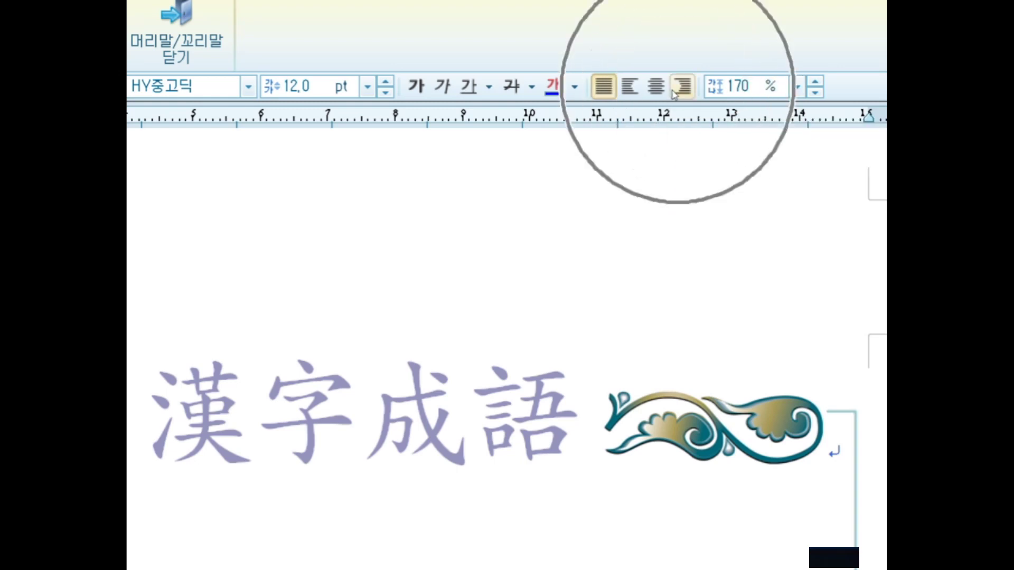
pyautogui.click(675, 94)
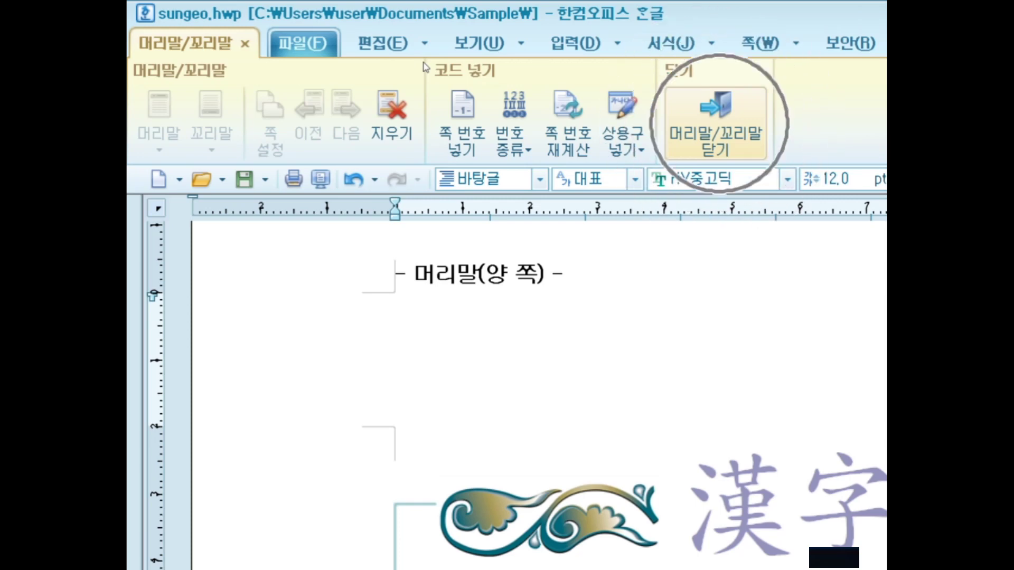
pyautogui.click(715, 123)
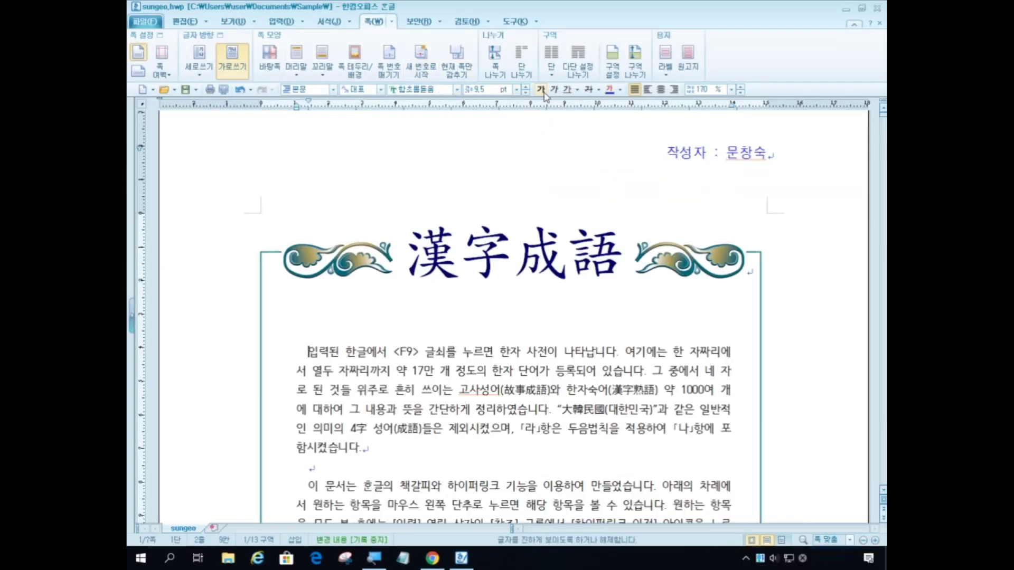
# Step: Check the author header on the first page and the following pages of the document
pyautogui.click(527, 357)
pyautogui.scroll(-1, 496, 390)
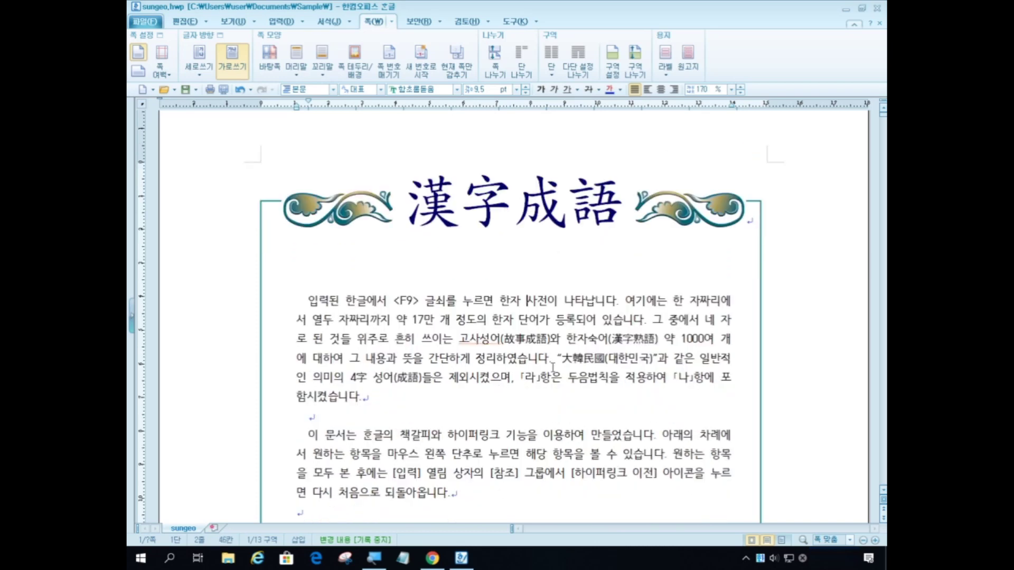
pyautogui.scroll(-2, 525, 328)
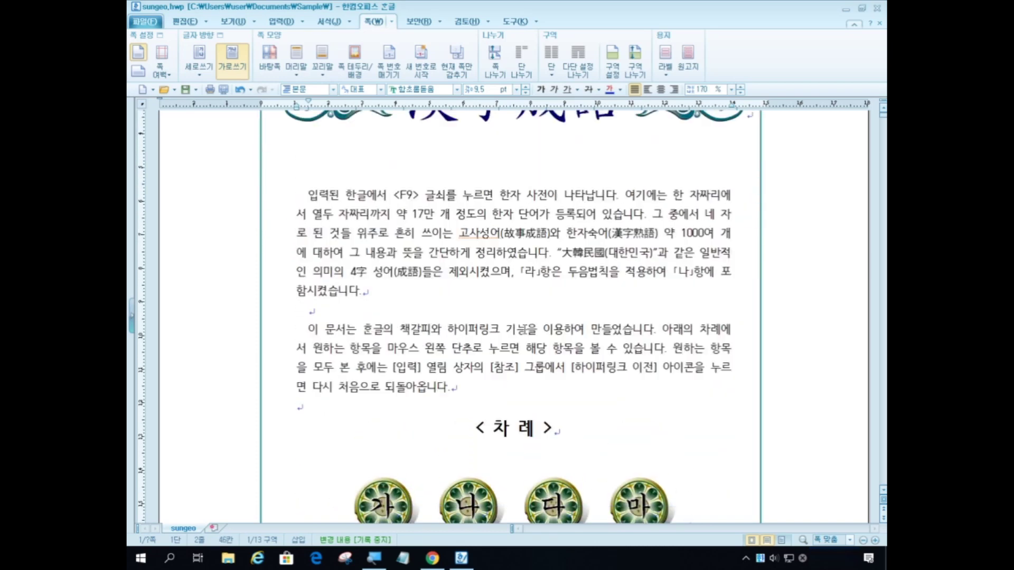
pyautogui.scroll(2, 523, 330)
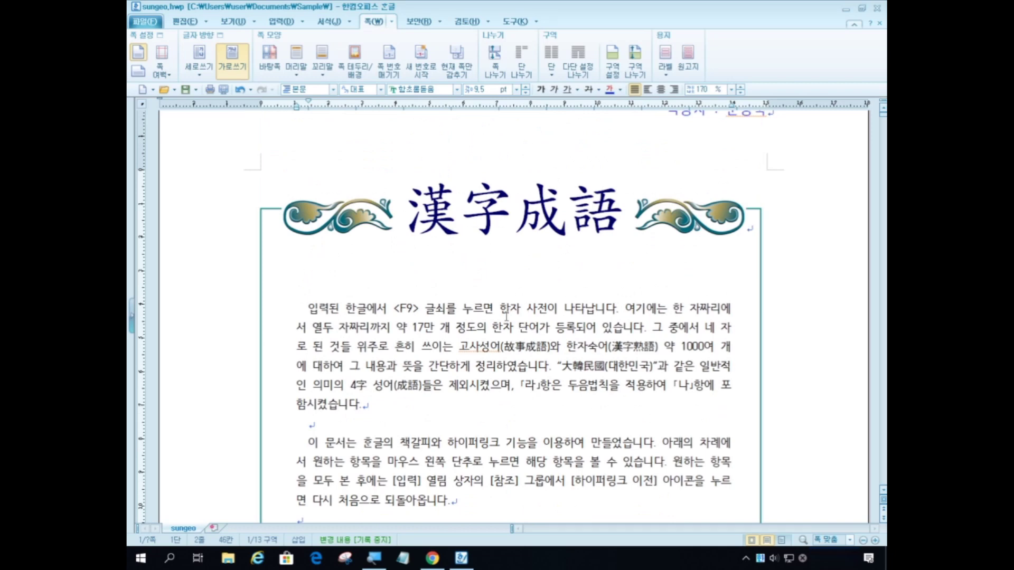
pyautogui.scroll(1, 586, 292)
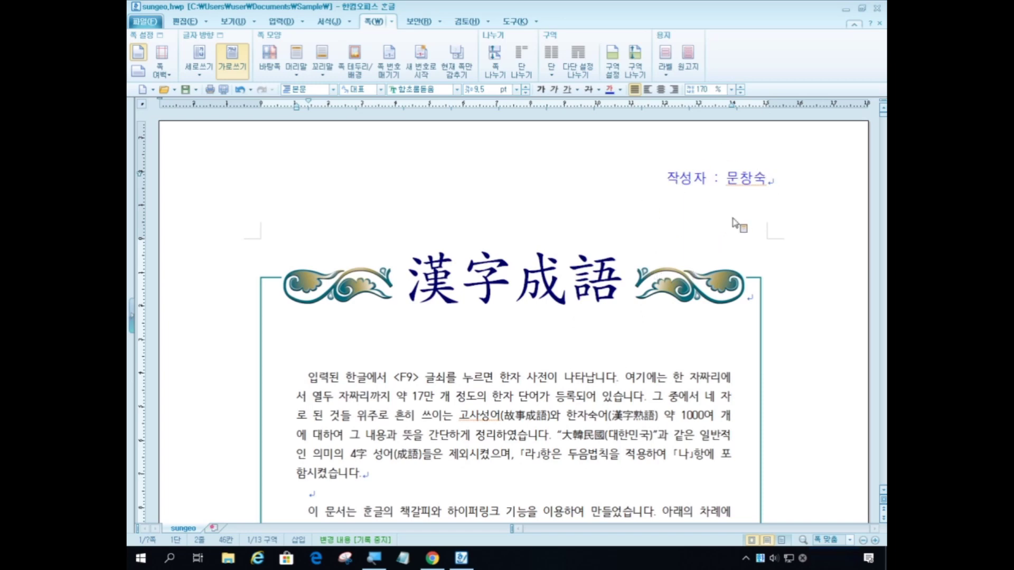
pyautogui.scroll(-3, 656, 342)
pyautogui.scroll(-12, 659, 346)
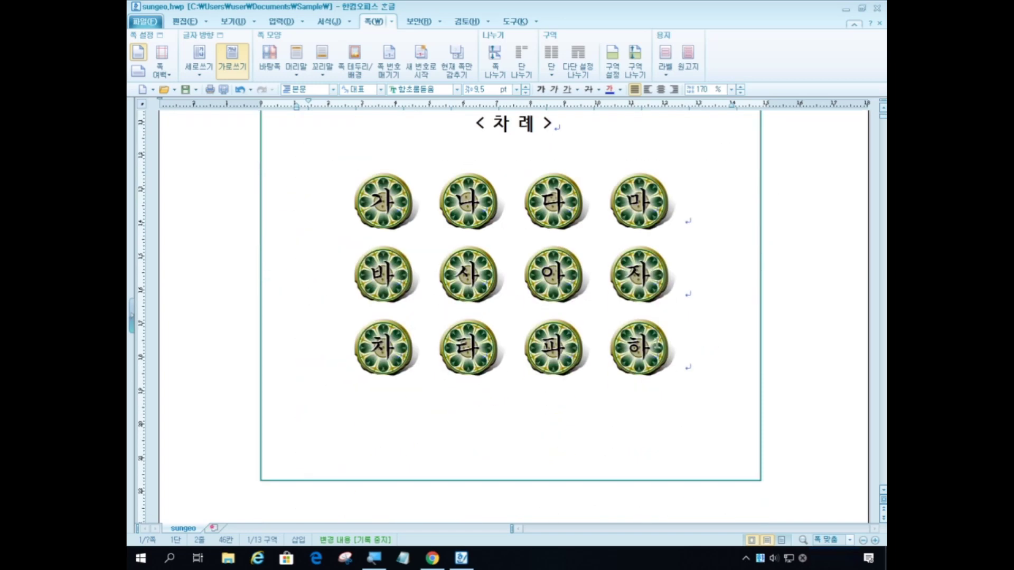
pyautogui.scroll(5, 658, 346)
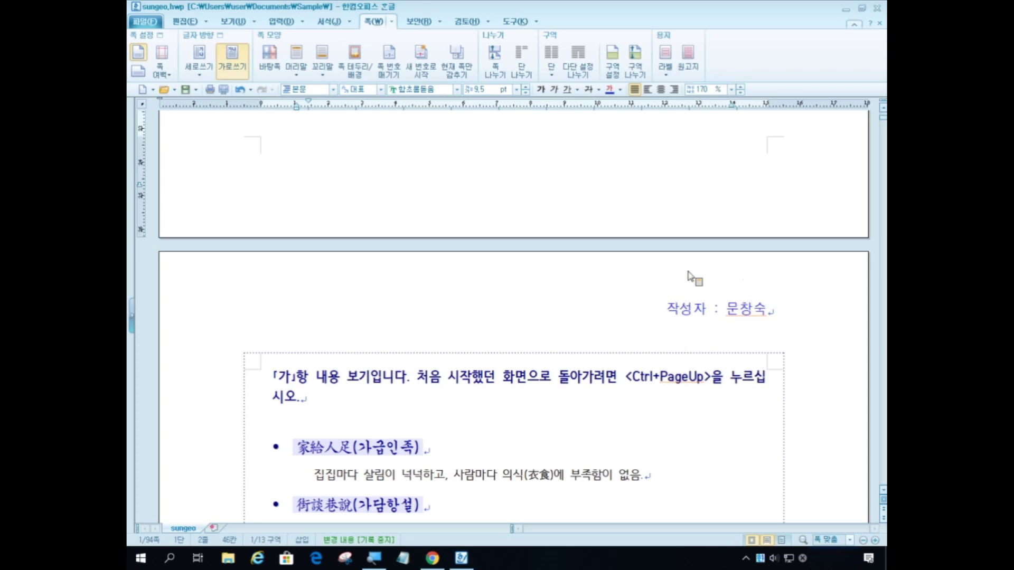
pyautogui.scroll(-1, 723, 364)
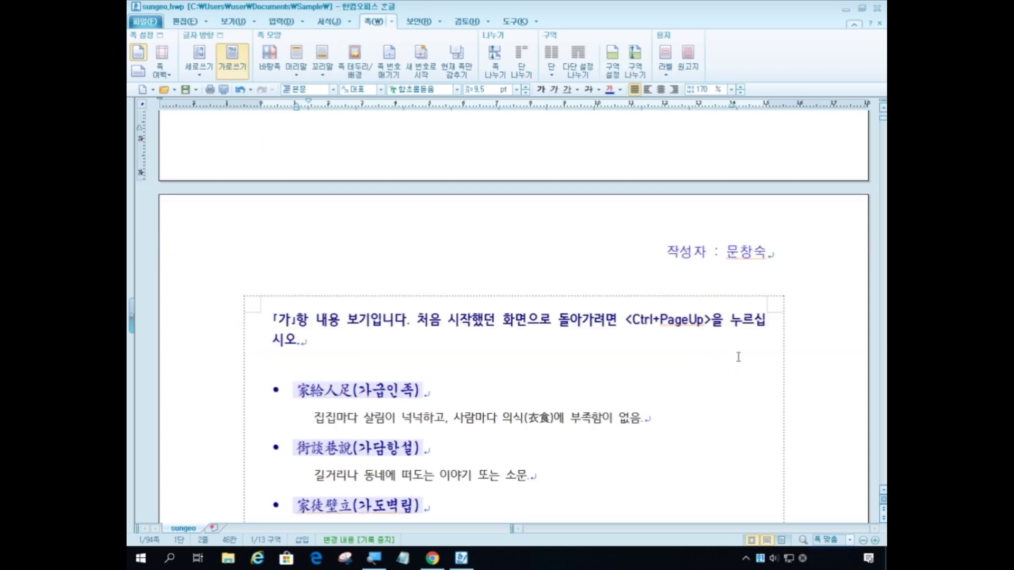
pyautogui.scroll(-15, 739, 355)
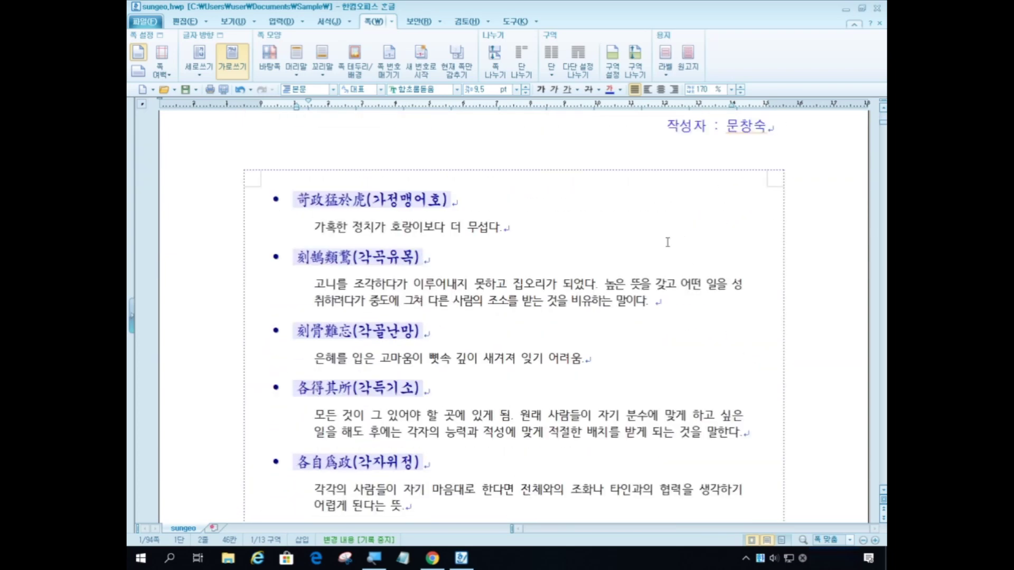
pyautogui.scroll(4, 681, 264)
pyautogui.scroll(15, 681, 267)
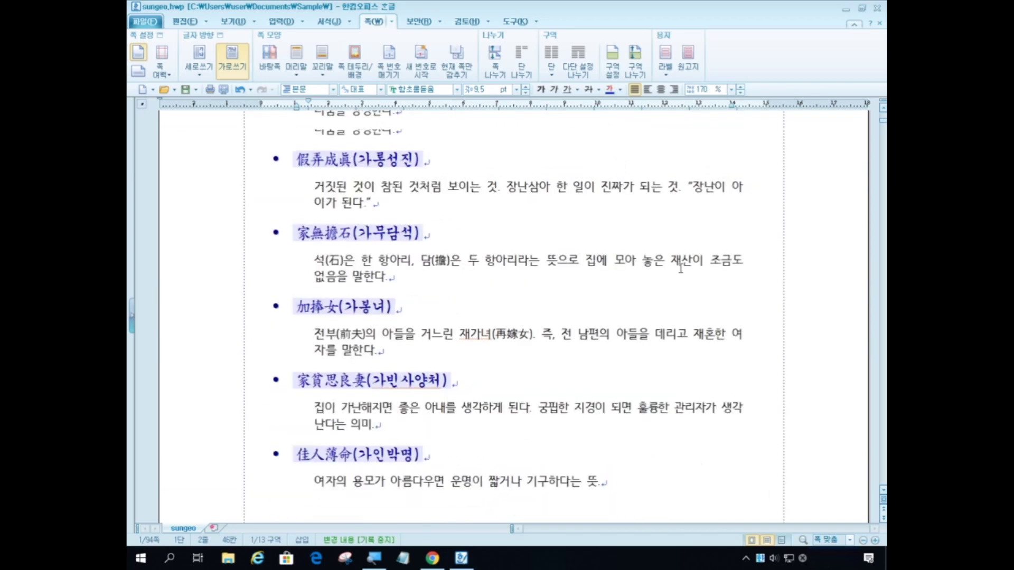
pyautogui.scroll(2, 675, 258)
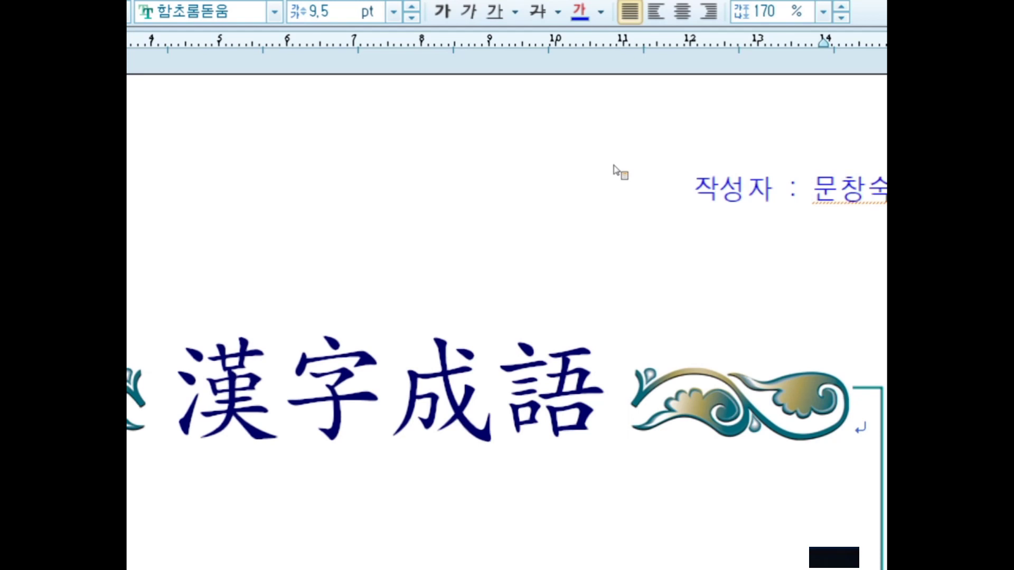
# Step: Reopen the author header for editing from its area on the first page, and return to the document body without changes
pyautogui.click(614, 166)
pyautogui.press('ctrl')
pyautogui.click(614, 167)
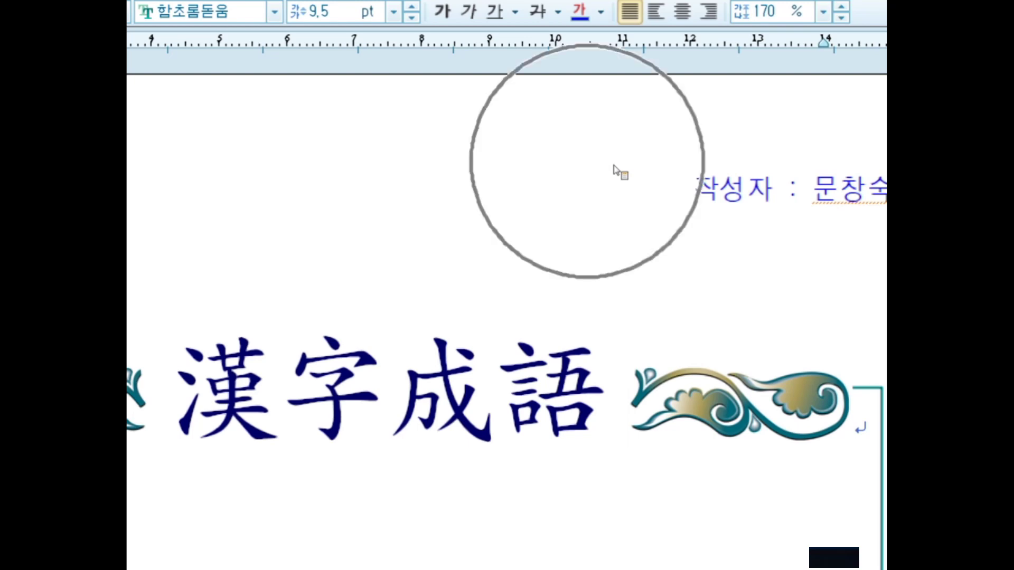
pyautogui.click(614, 167)
pyautogui.click(614, 166)
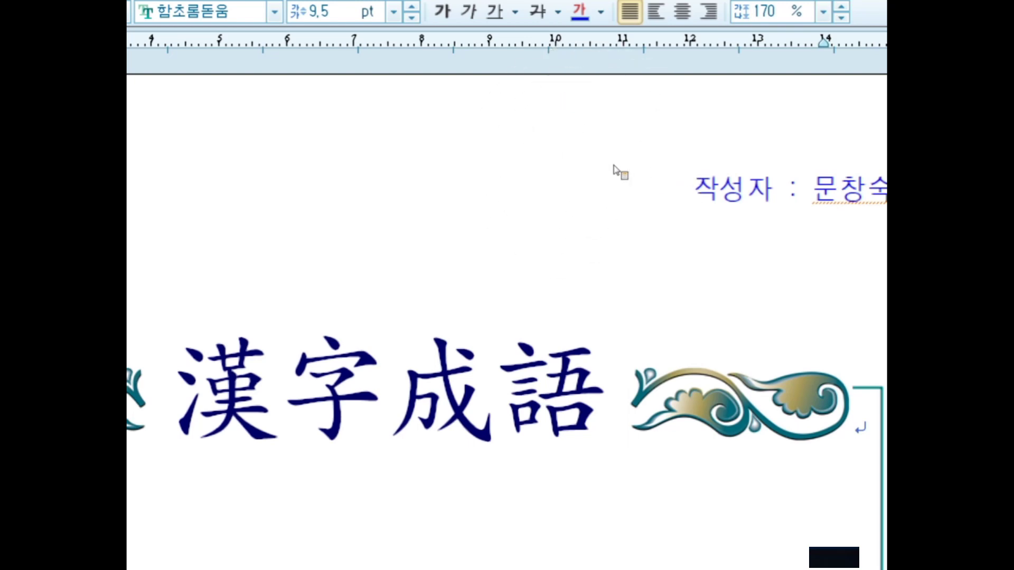
pyautogui.click(614, 167)
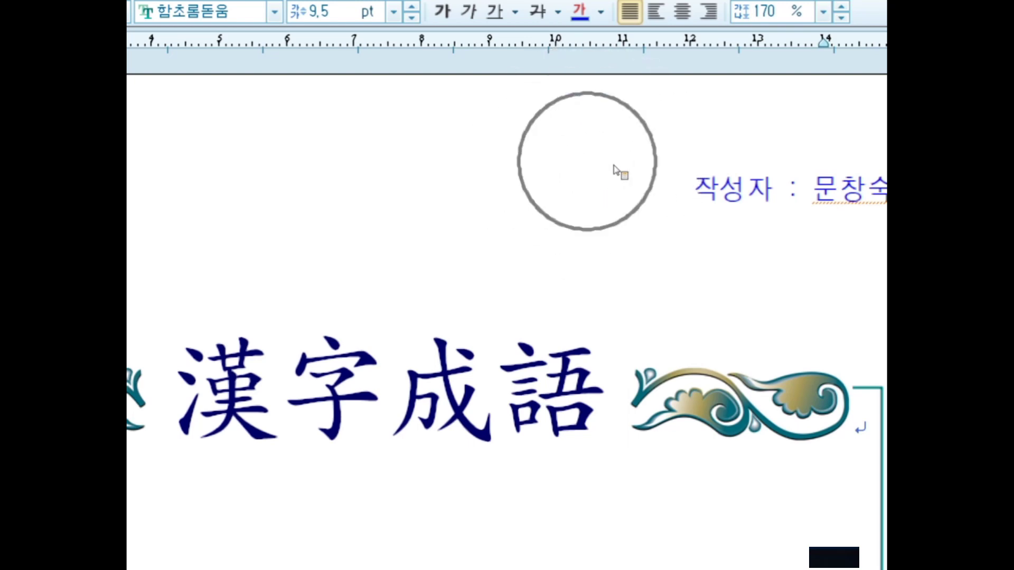
pyautogui.click(614, 166)
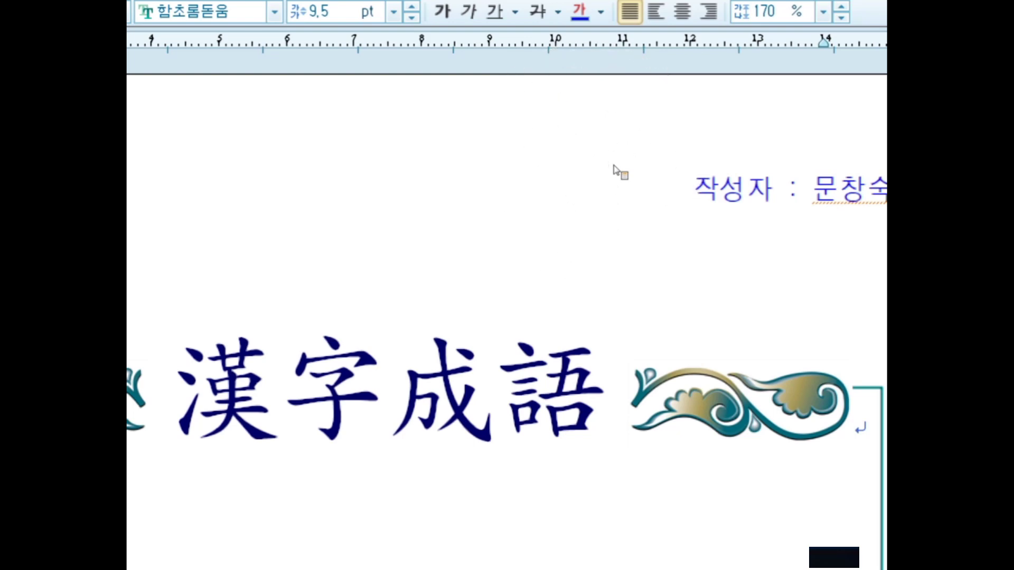
pyautogui.click(614, 167)
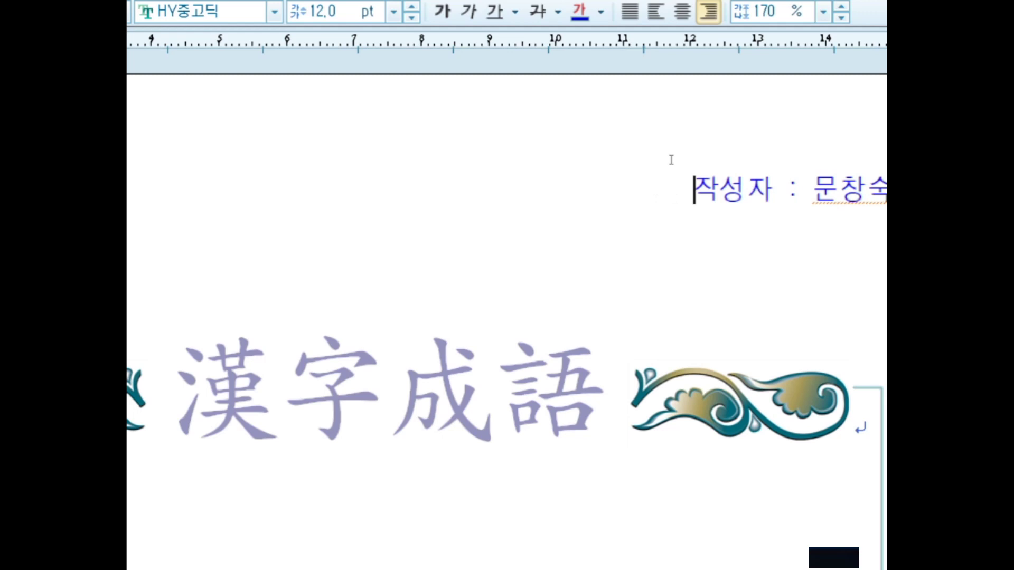
pyautogui.click(679, 182)
pyautogui.click(679, 183)
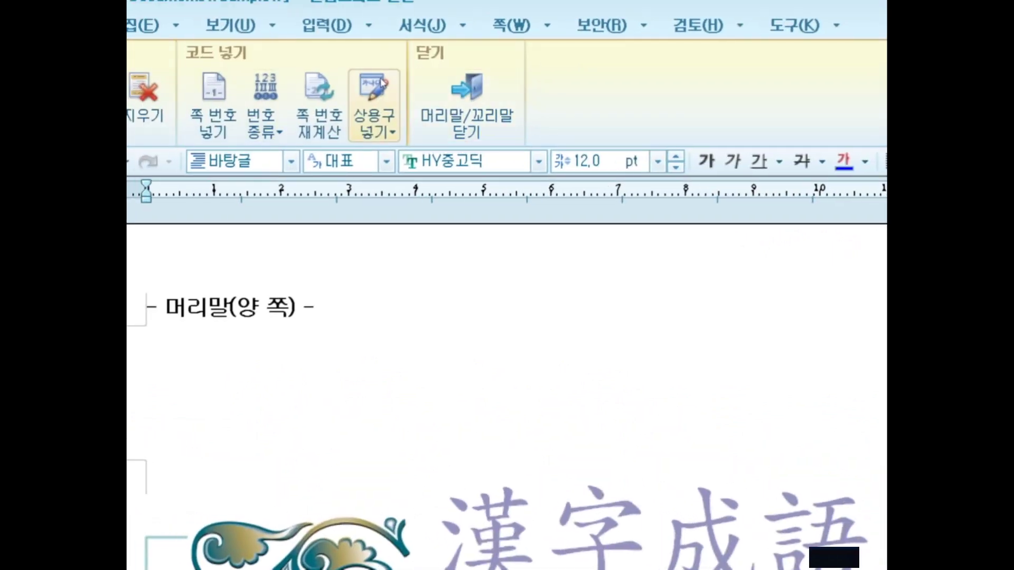
pyautogui.click(427, 72)
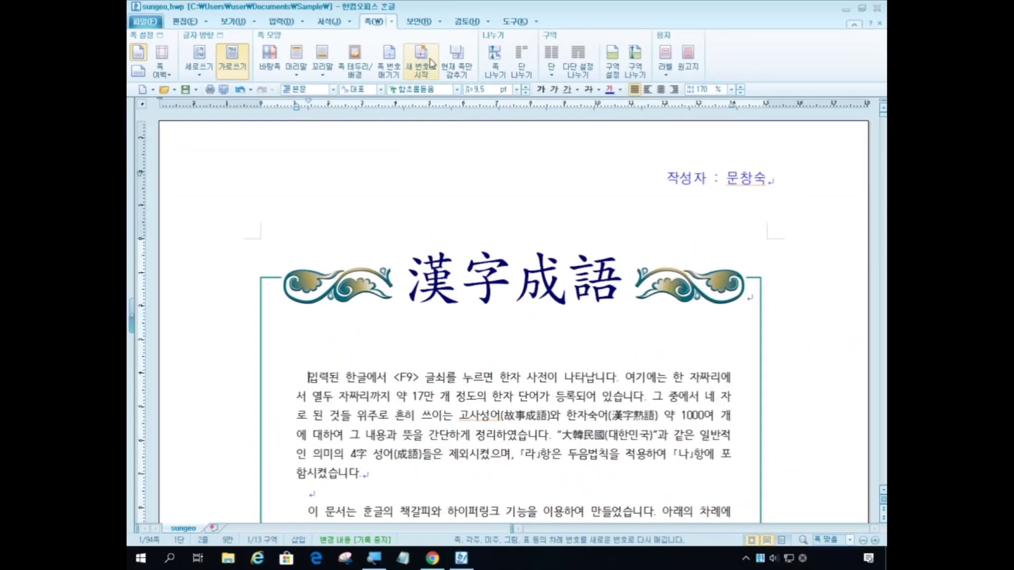
# Step: Add a footer for both odd and even pages (양 쪽) with the 모양 없음 style, containing the text 작성일자 : 10월30일
pyautogui.click(402, 357)
pyautogui.click(399, 357)
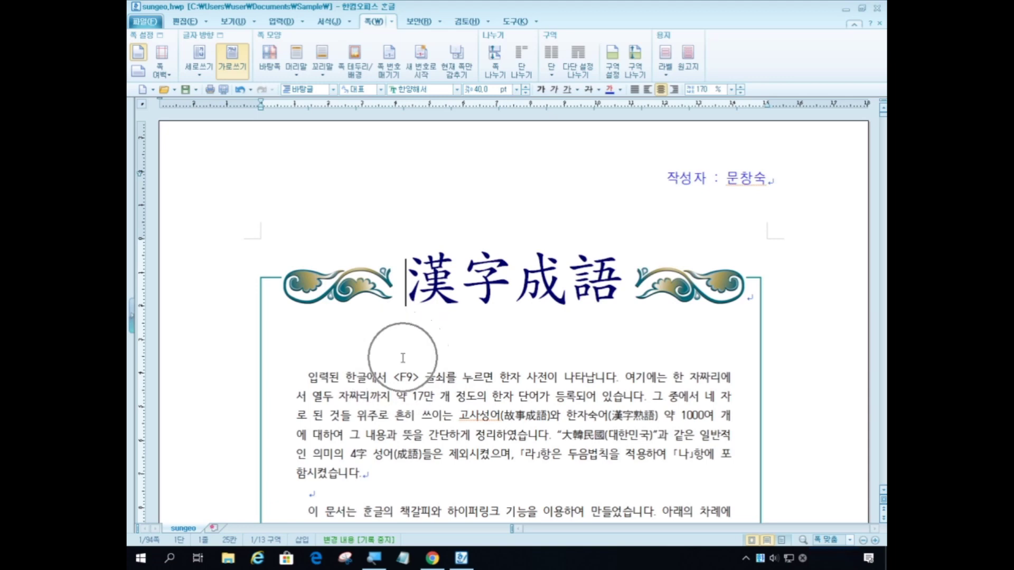
pyautogui.scroll(-3, 392, 358)
pyautogui.click(379, 282)
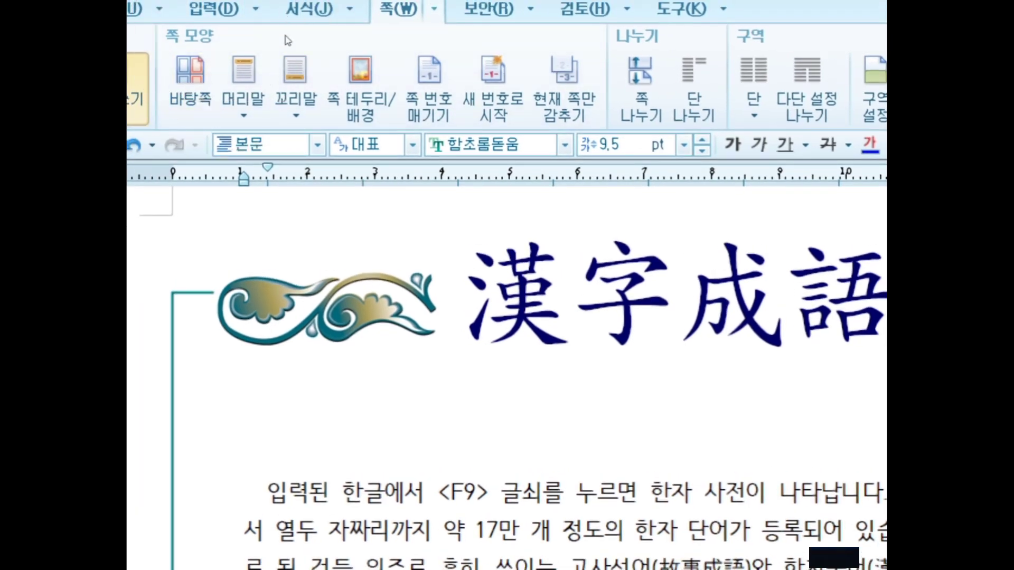
pyautogui.click(323, 75)
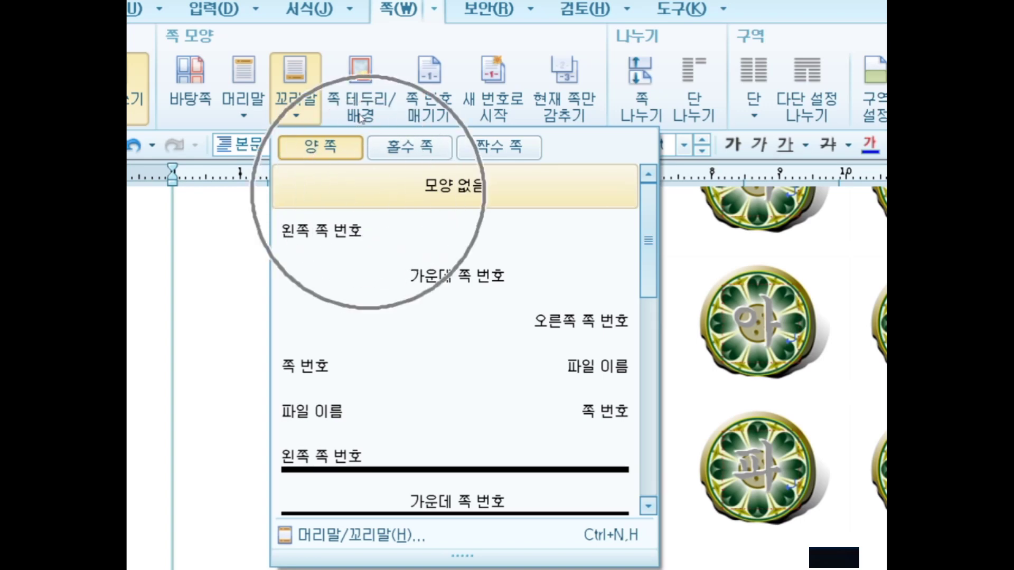
pyautogui.click(454, 186)
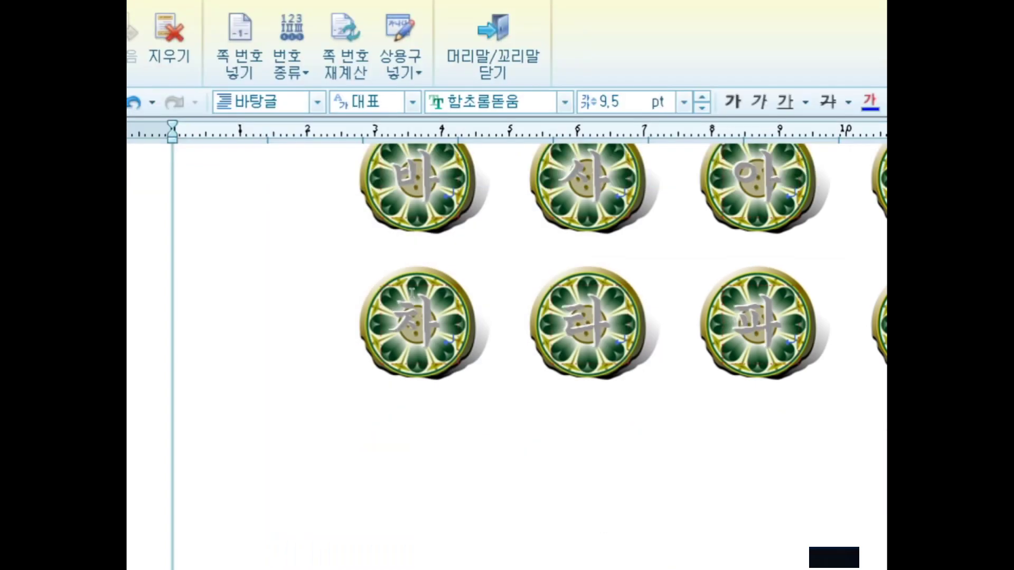
pyautogui.scroll(6, 296, 169)
pyautogui.scroll(-2, 309, 254)
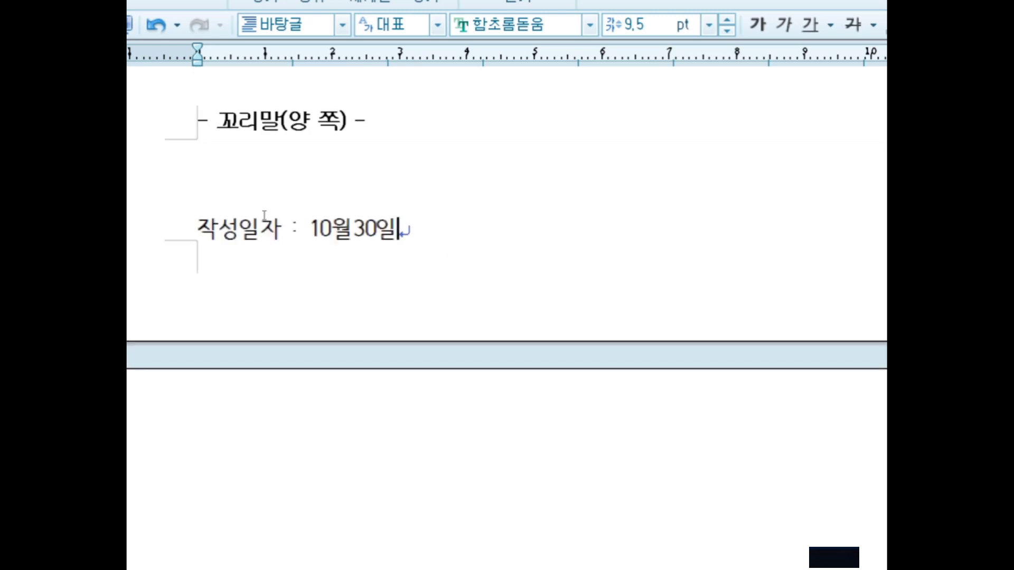
# Step: Set the whole creation-date text line in the footer to 12 pt
pyautogui.click(237, 192)
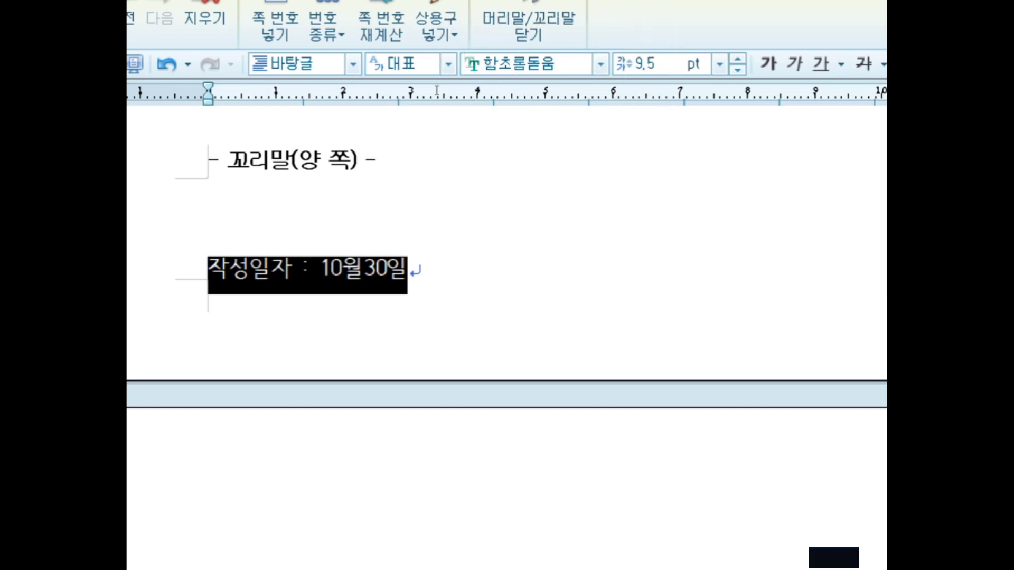
pyautogui.hotkey('alt', 'Down')
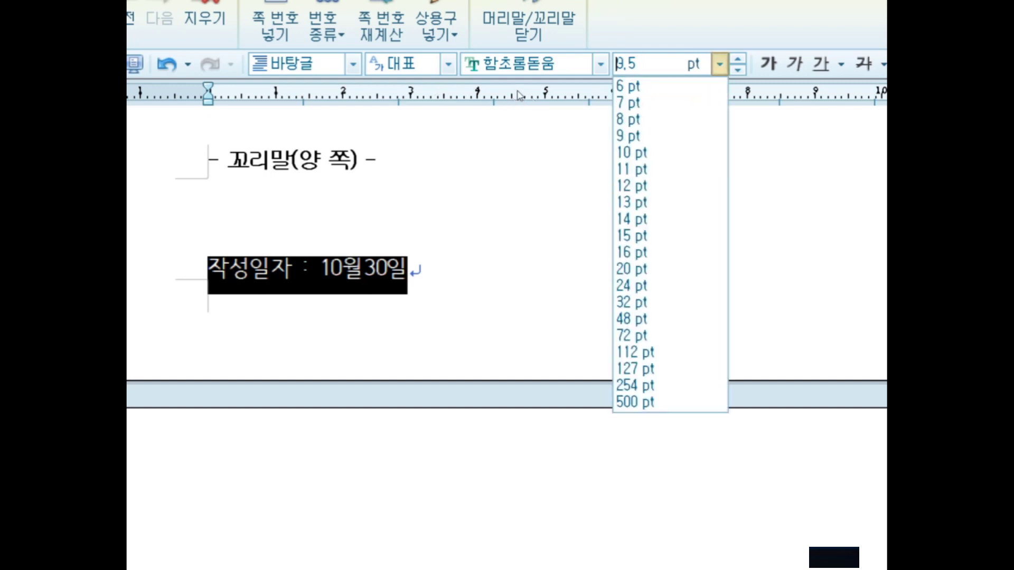
pyautogui.press('Down')
pyautogui.press('Down')
pyautogui.press('Down')
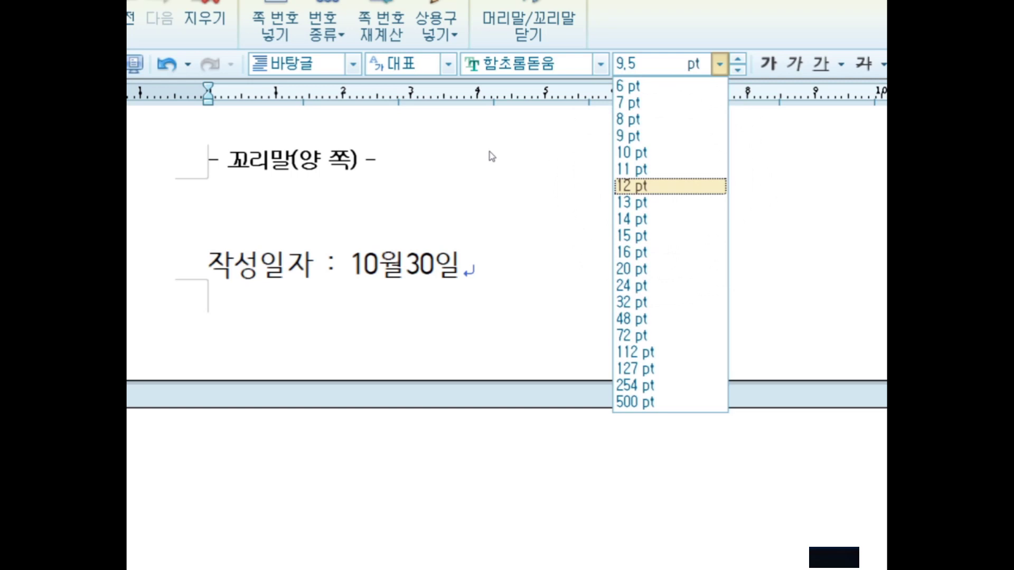
pyautogui.press('Home')
pyautogui.press('Escape')
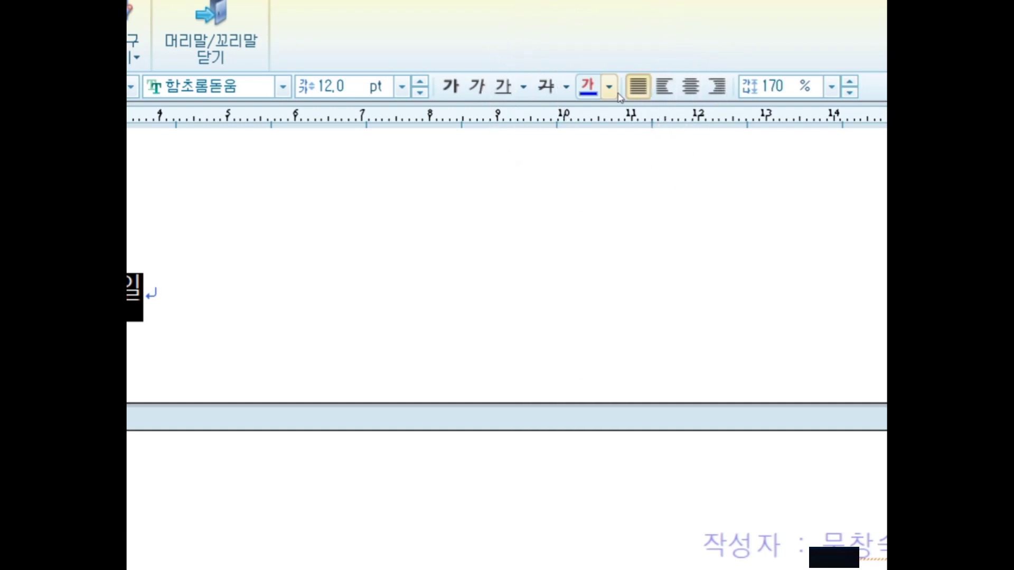
# Step: Colour the footer's creation-date text purple and close footer editing to return to the document body
pyautogui.click(618, 93)
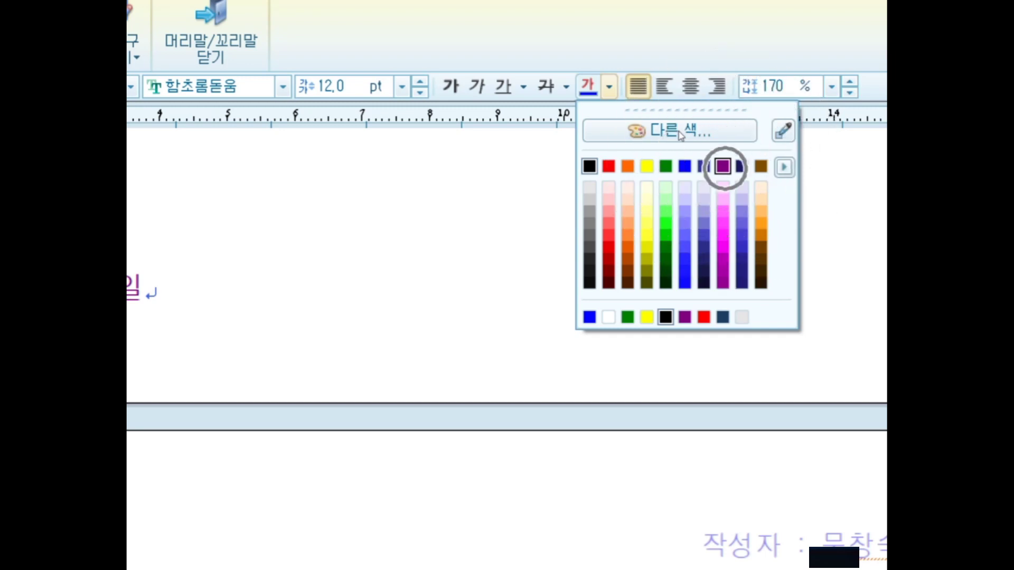
pyautogui.press('Return')
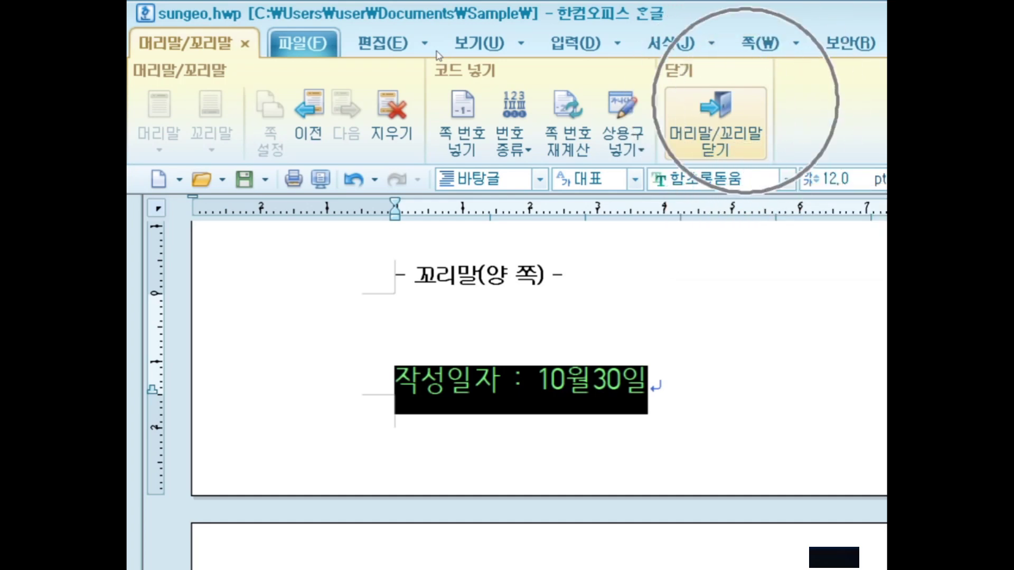
pyautogui.hotkey('shift', 'Escape')
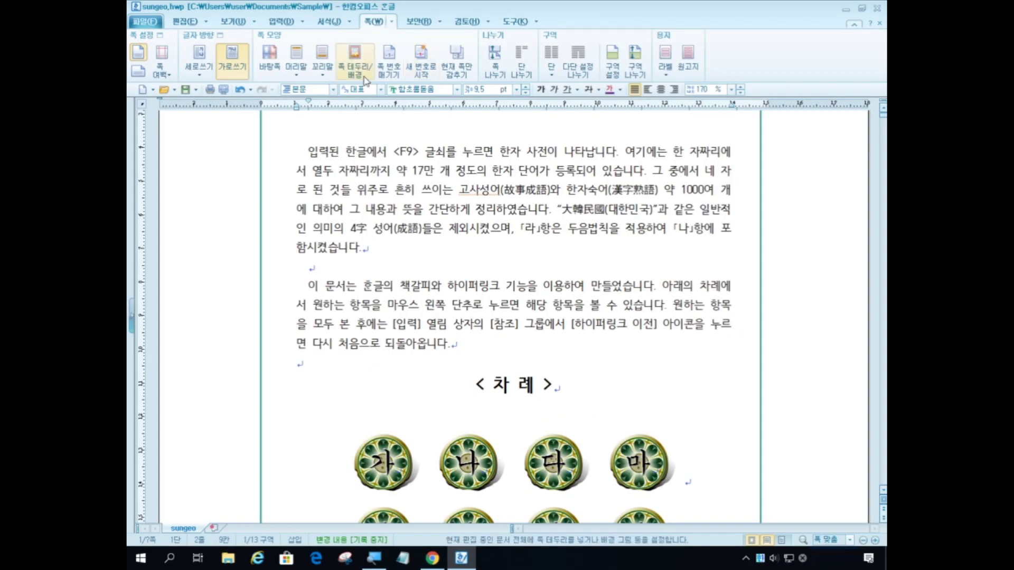
# Step: Check the creation-date footer and the author header across the first several pages of the document
pyautogui.scroll(-10, 438, 192)
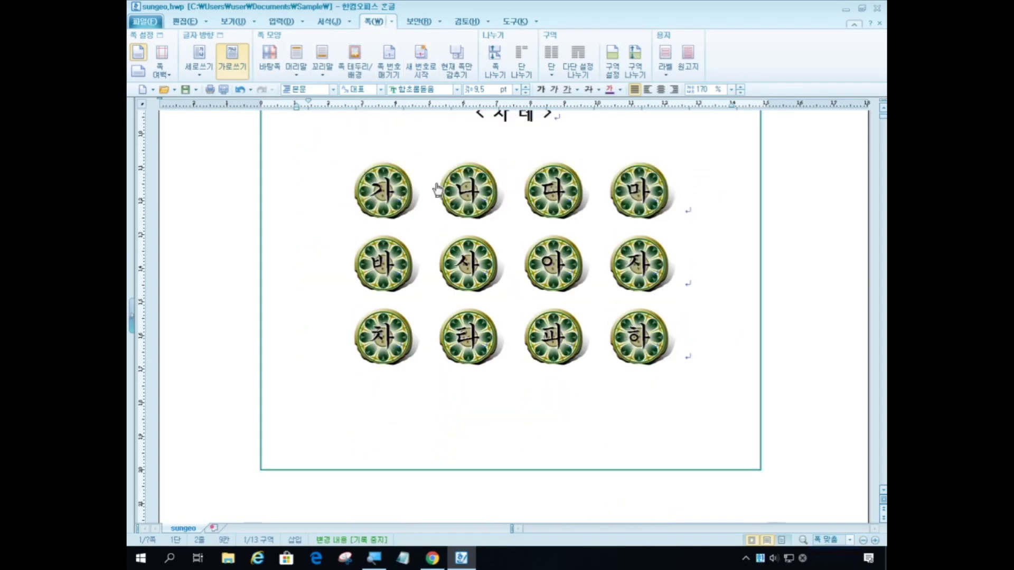
pyautogui.scroll(-16, 367, 381)
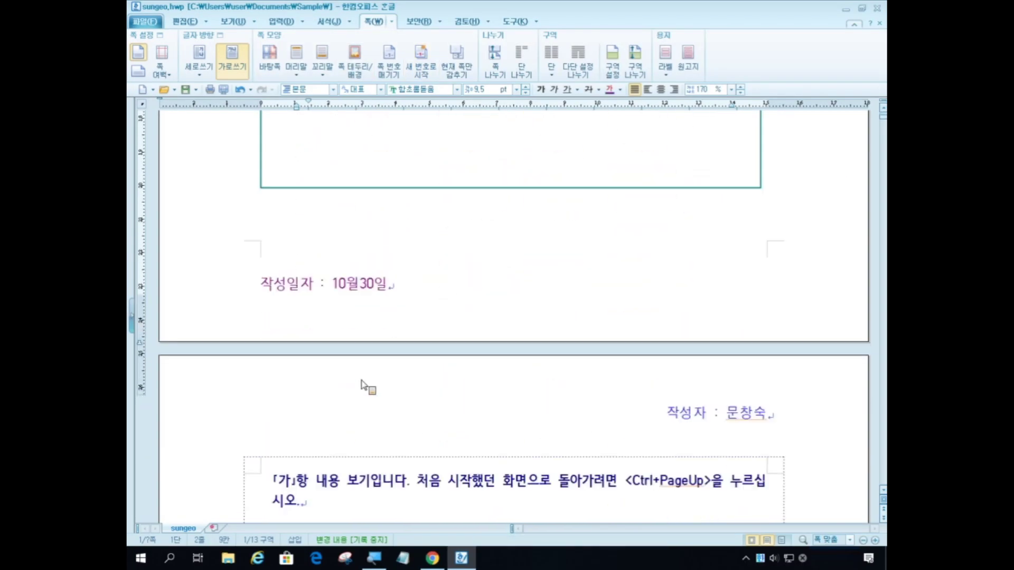
pyautogui.scroll(-10, 359, 379)
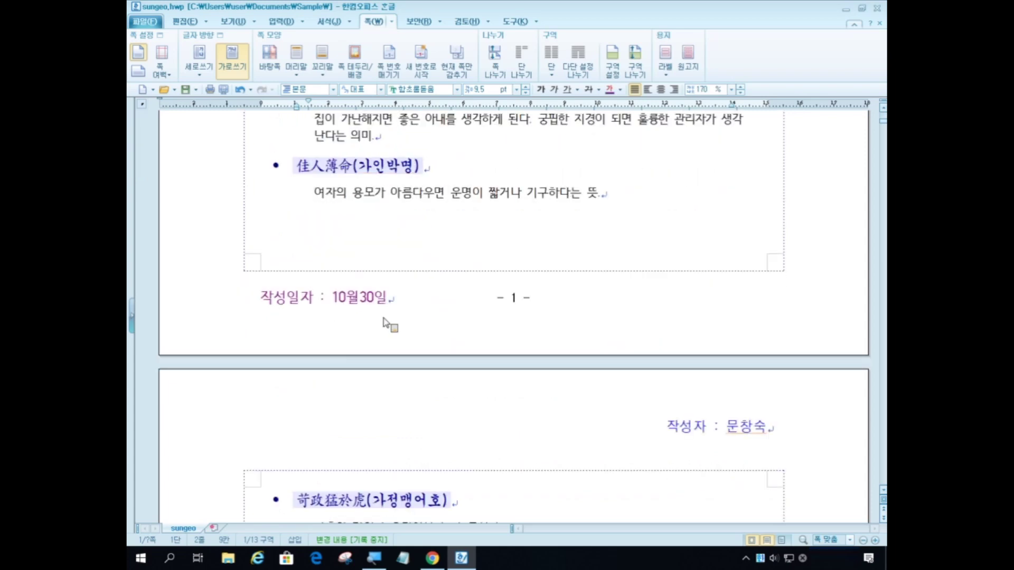
pyautogui.scroll(-8, 373, 328)
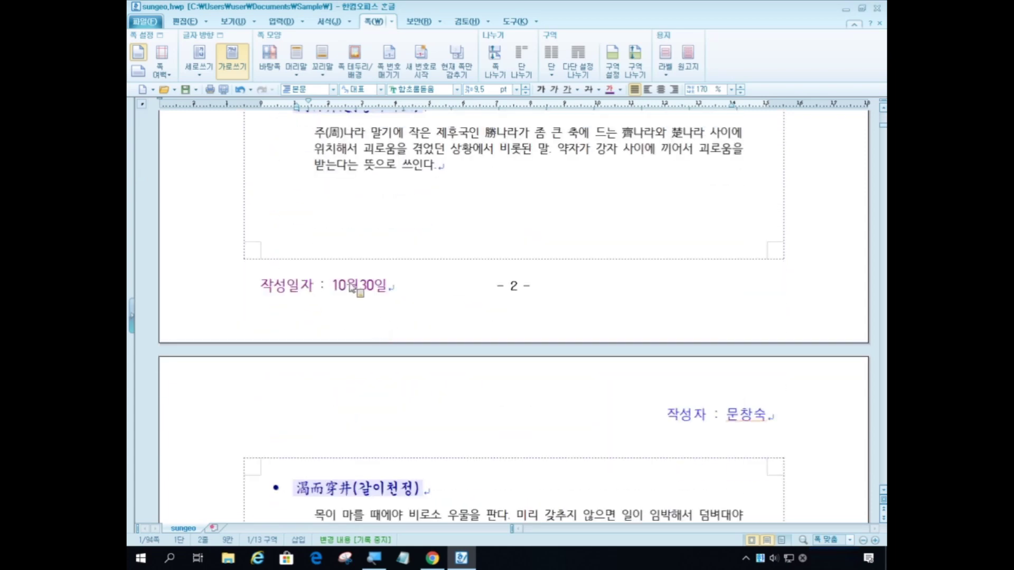
pyautogui.scroll(-5, 359, 319)
pyautogui.scroll(-10, 359, 319)
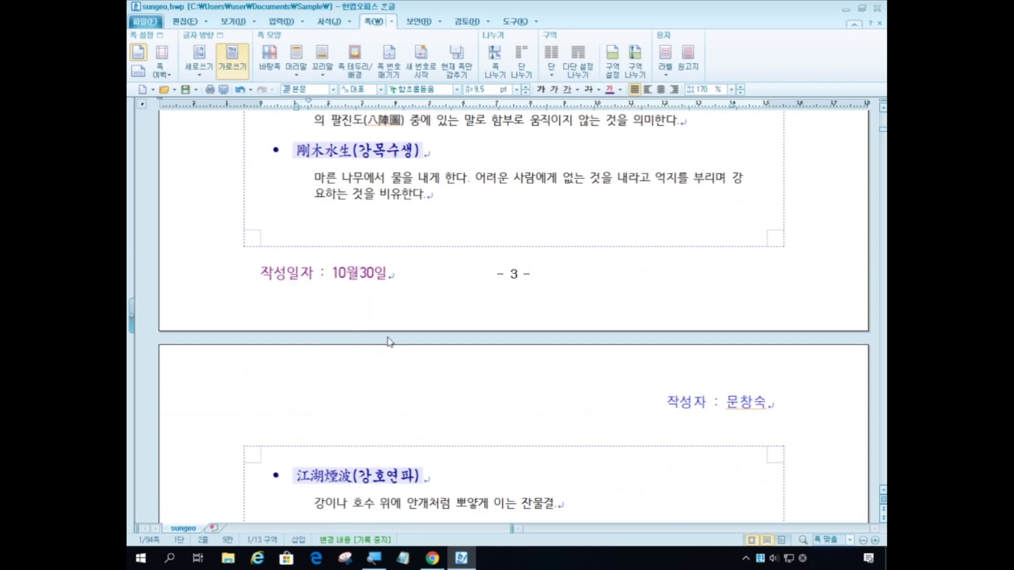
pyautogui.scroll(8, 388, 338)
pyautogui.scroll(20, 388, 338)
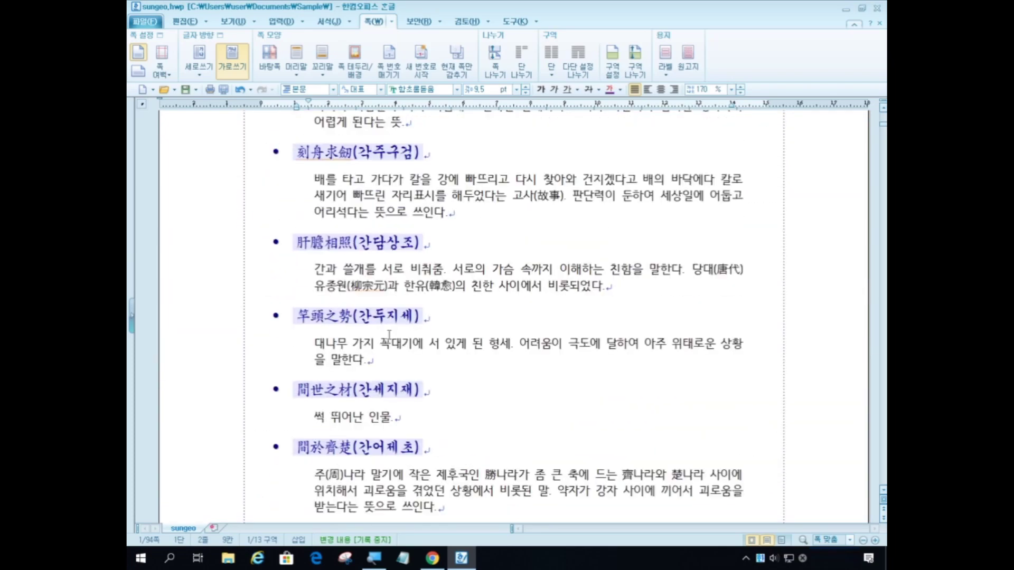
pyautogui.scroll(20, 389, 334)
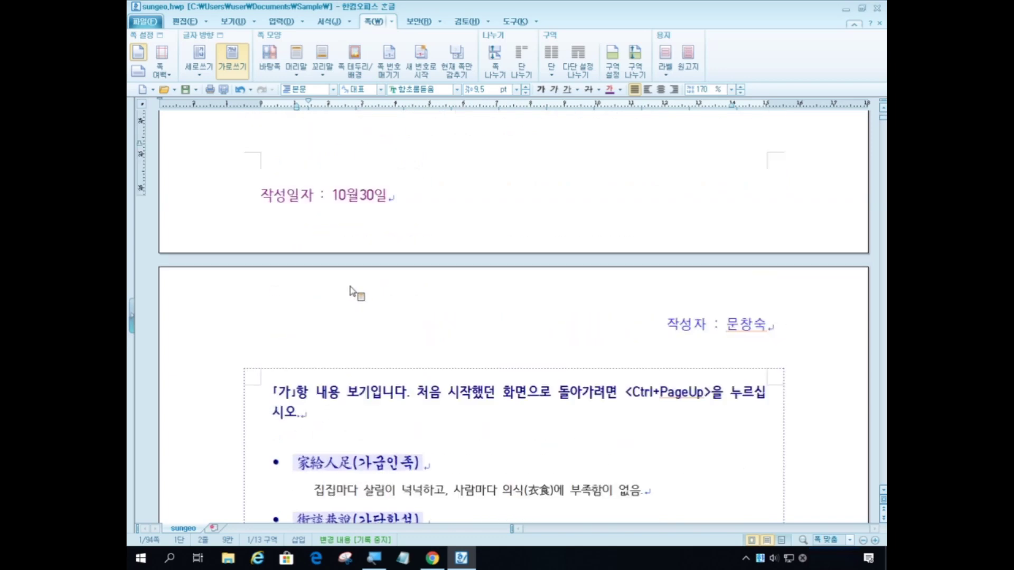
pyautogui.scroll(3, 322, 266)
pyautogui.click(383, 504)
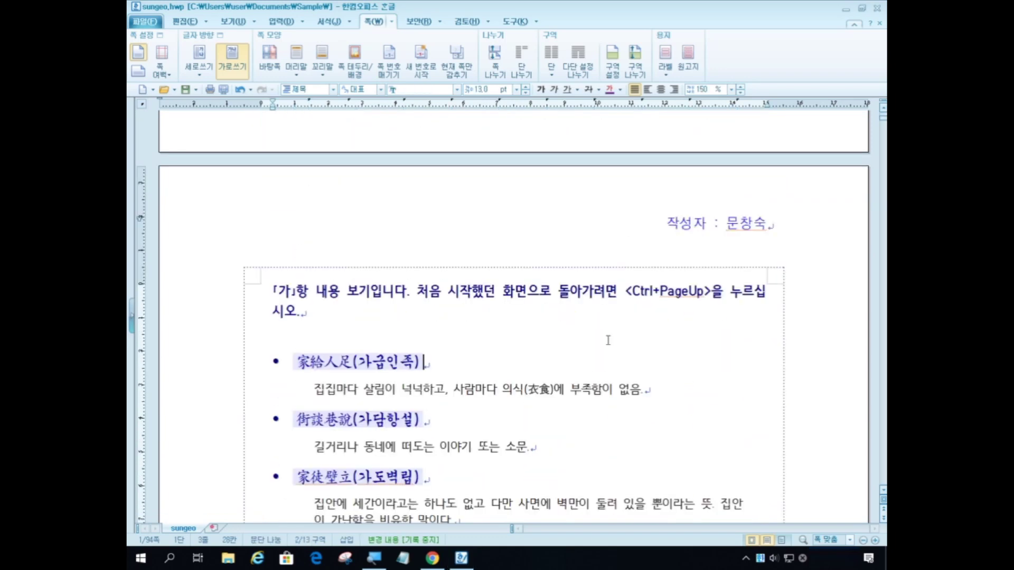
pyautogui.scroll(3, 680, 370)
pyautogui.scroll(-3, 678, 368)
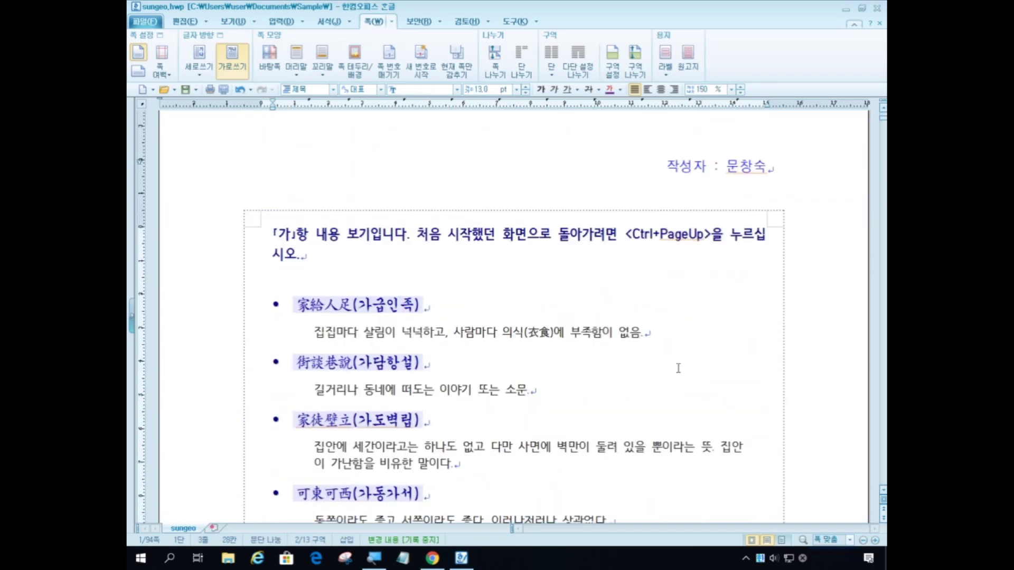
pyautogui.click(674, 382)
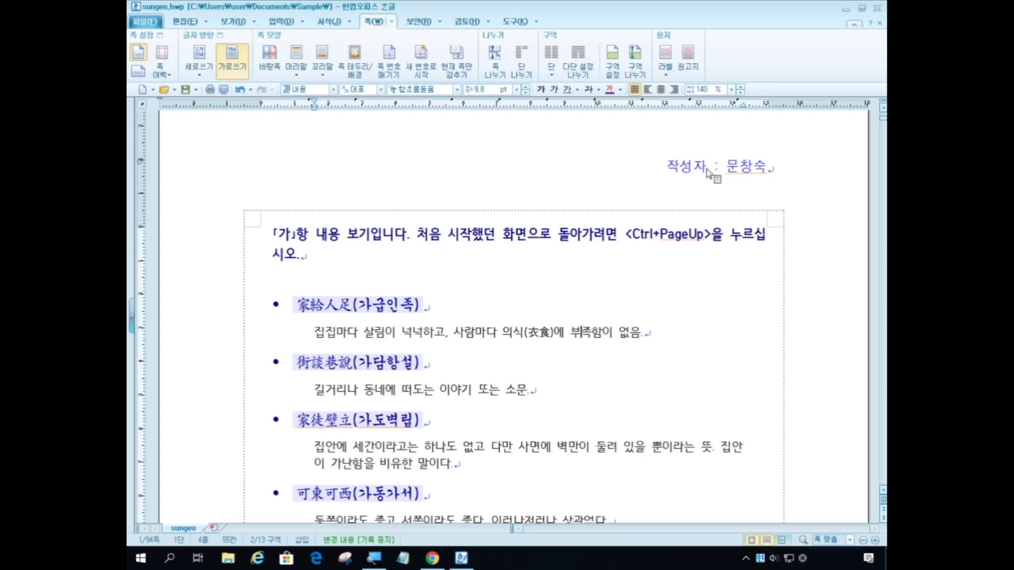
# Step: Reopen the header from the page, delete the 작성자 : label before the author's name, and return to the body heading text
pyautogui.press('ctrl')
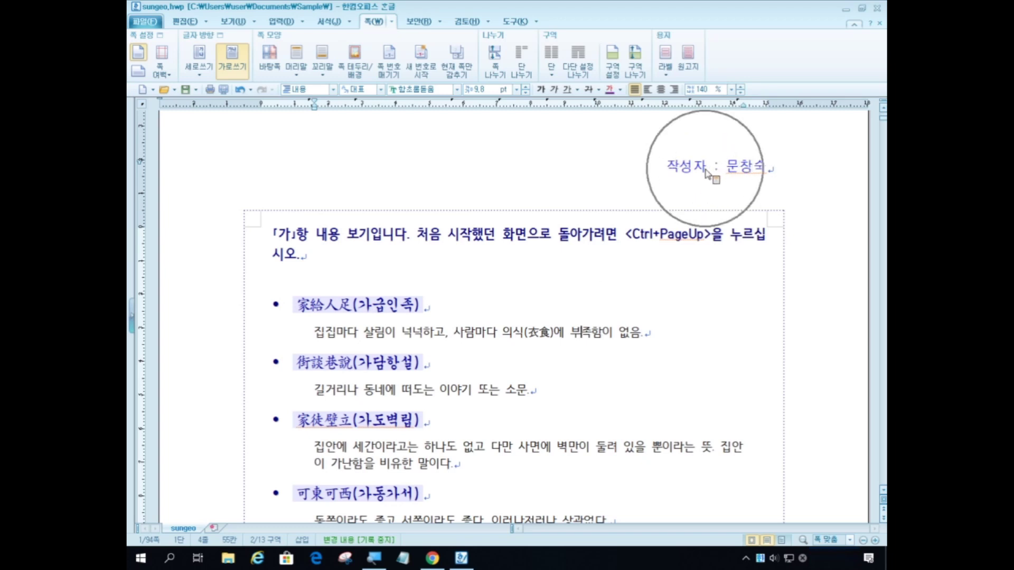
pyautogui.press('ctrl')
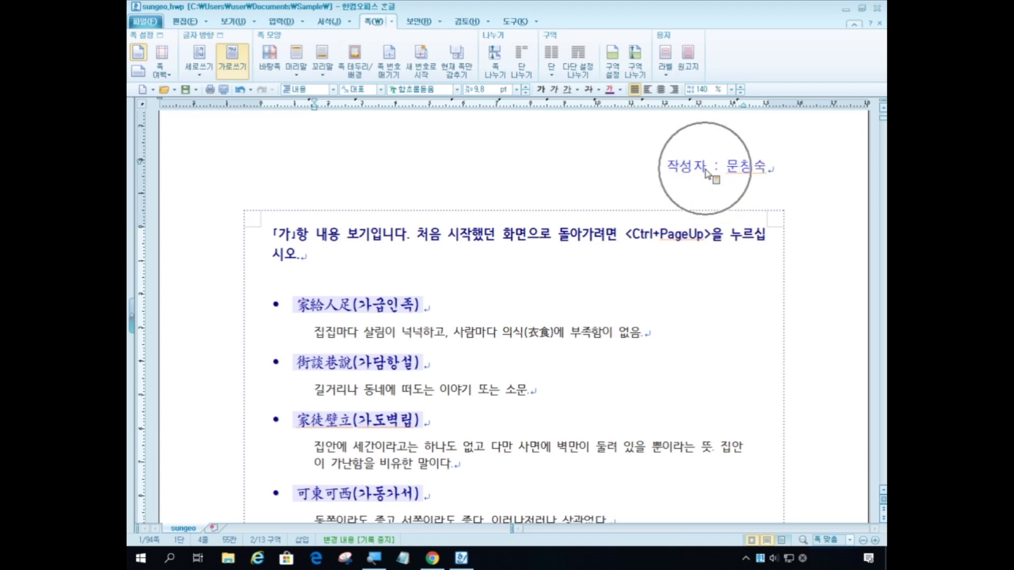
pyautogui.press('ctrl')
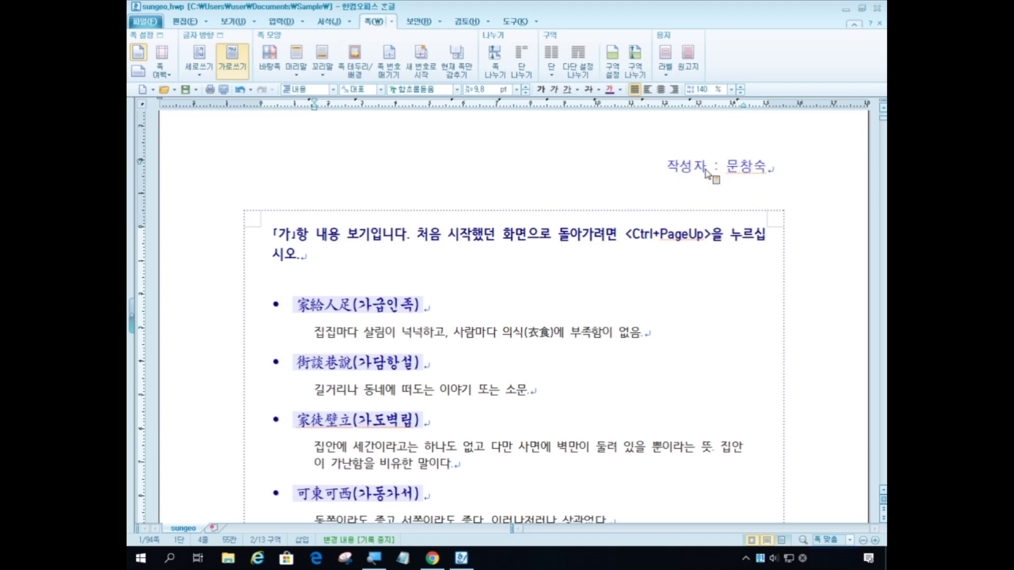
pyautogui.doubleClick(702, 169)
pyautogui.click(726, 167)
pyautogui.press('BackSpace')
pyautogui.press('BackSpace')
pyautogui.press('BackSpace')
pyautogui.press('BackSpace')
pyautogui.press('BackSpace')
pyautogui.press('BackSpace')
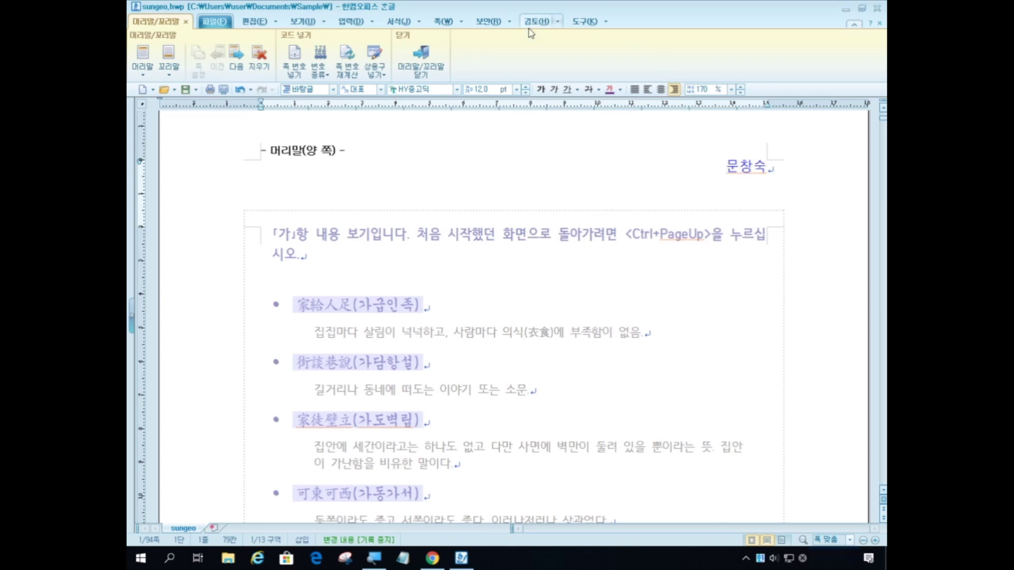
pyautogui.click(415, 67)
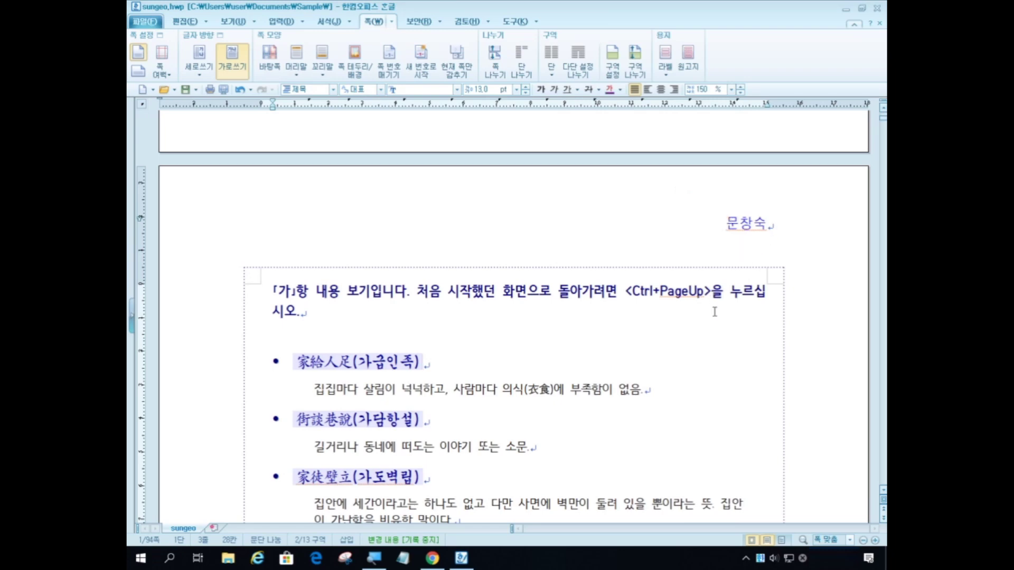
pyautogui.click(698, 292)
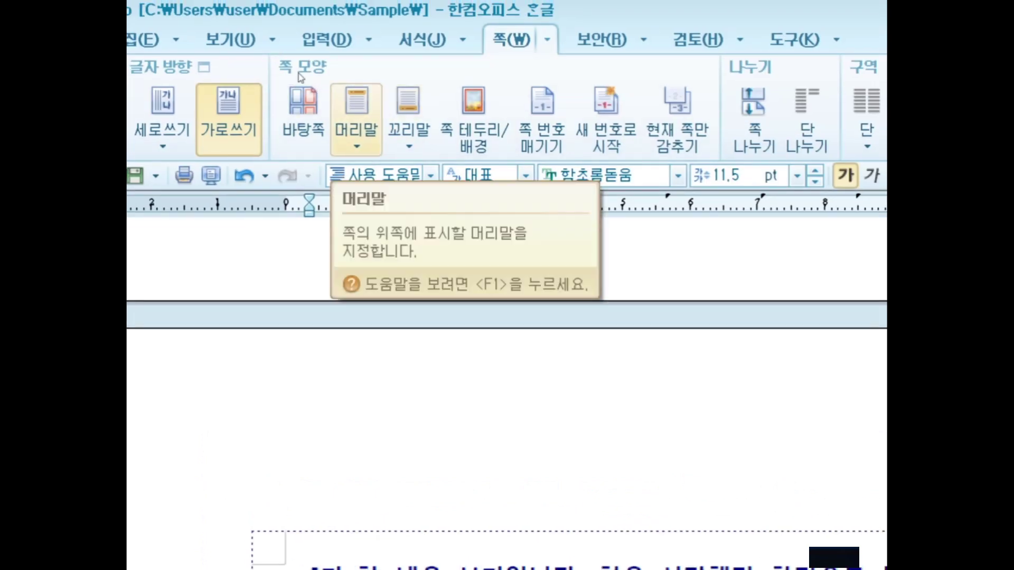
# Step: Add a second header for both odd and even pages reading 종로구청 on the 「가」 section page, and close header editing
pyautogui.click(382, 112)
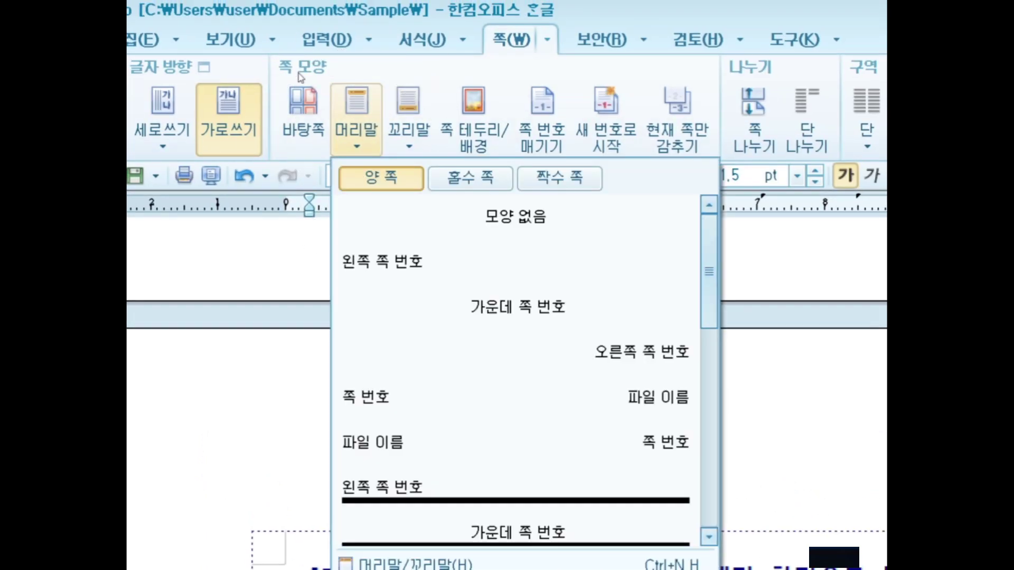
pyautogui.click(382, 111)
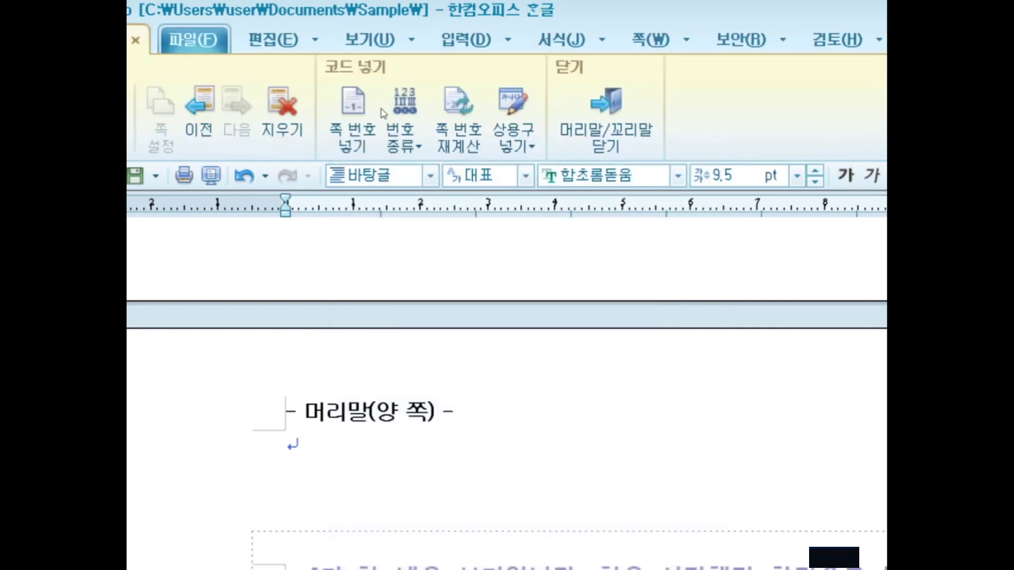
pyautogui.scroll(-2, 293, 258)
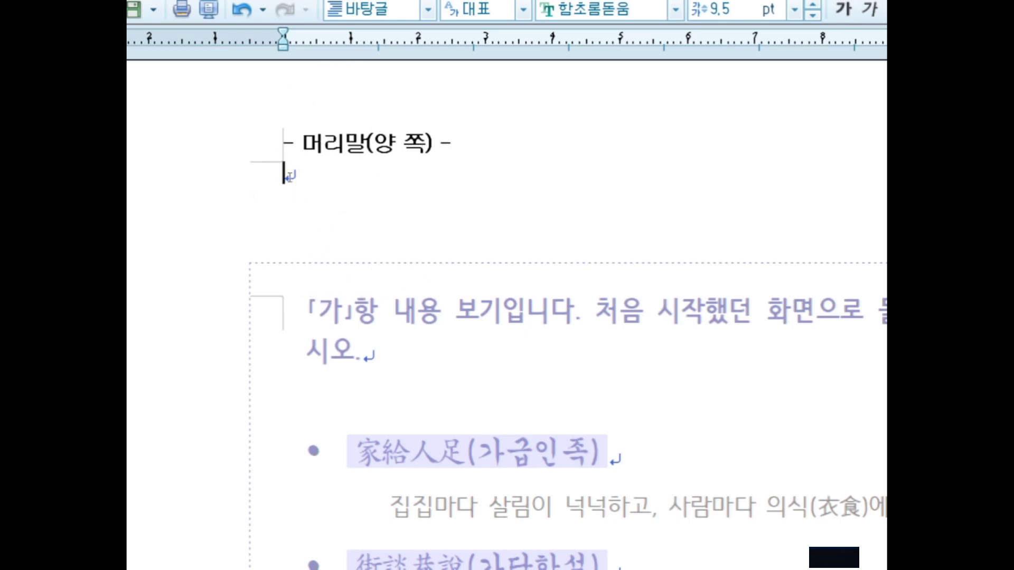
pyautogui.write('종로구청')
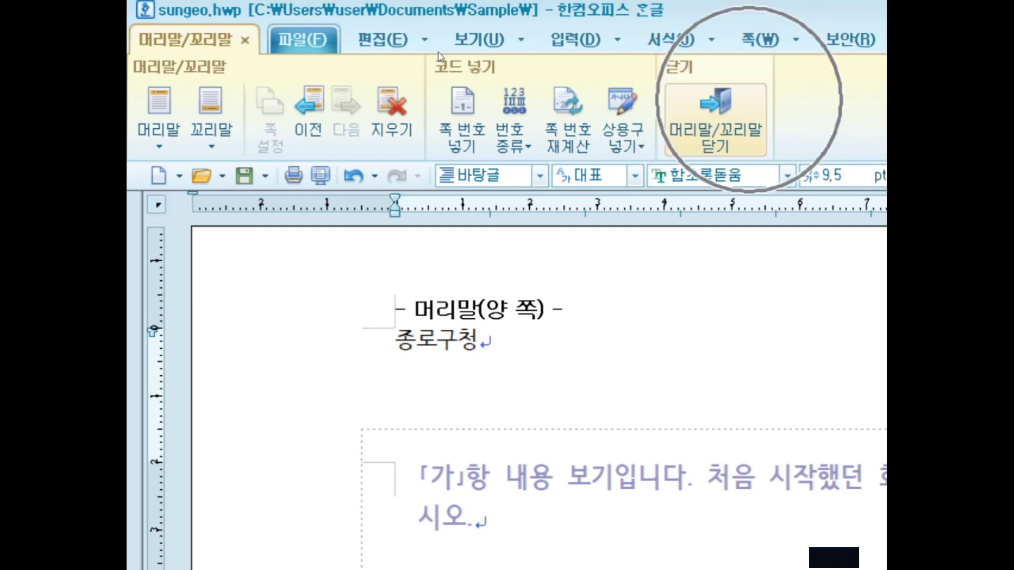
pyautogui.click(715, 117)
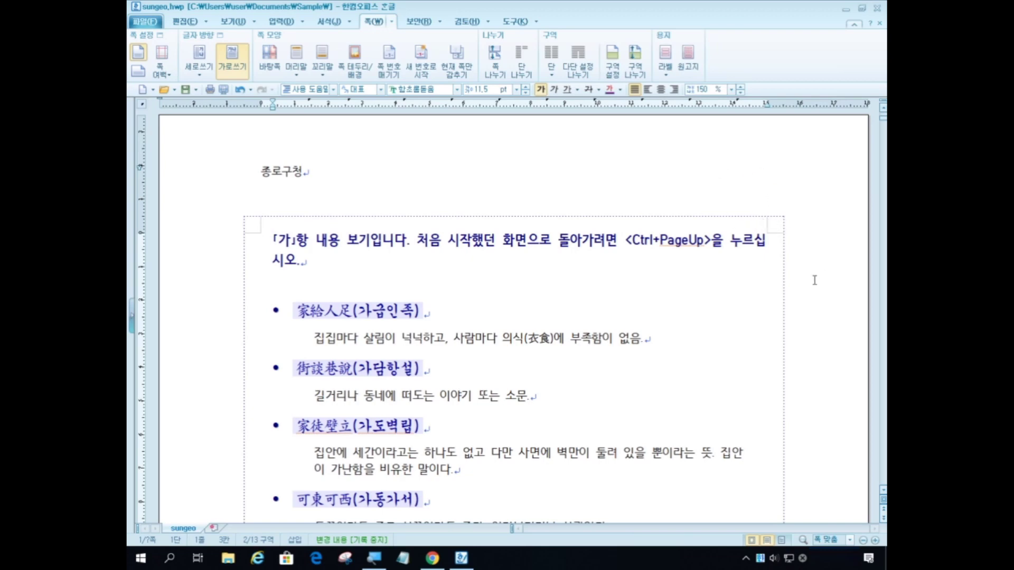
# Step: Compare the headers on the title page and on the pages of the 「가」 section
pyautogui.scroll(-10, 863, 298)
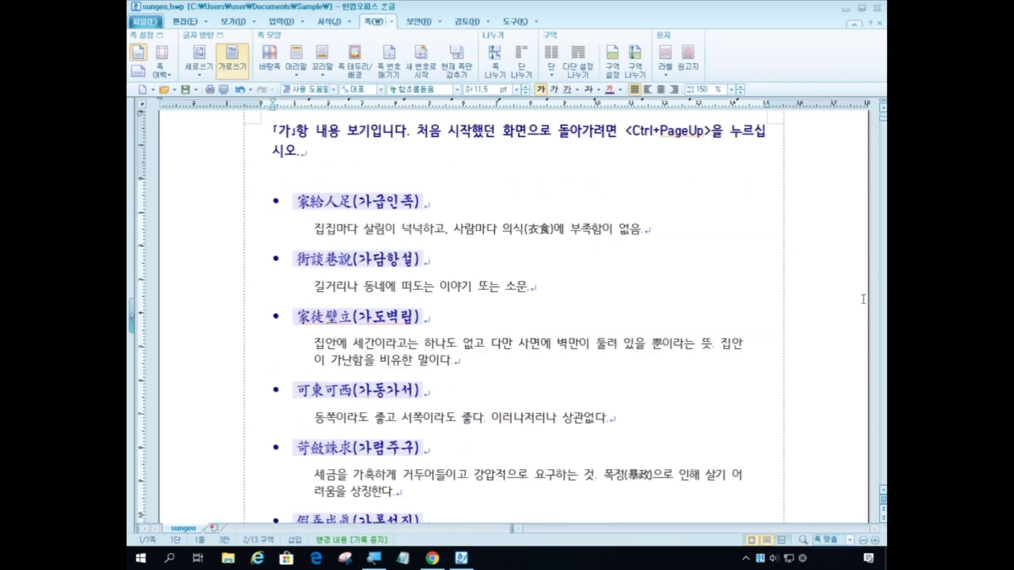
pyautogui.scroll(10, 820, 295)
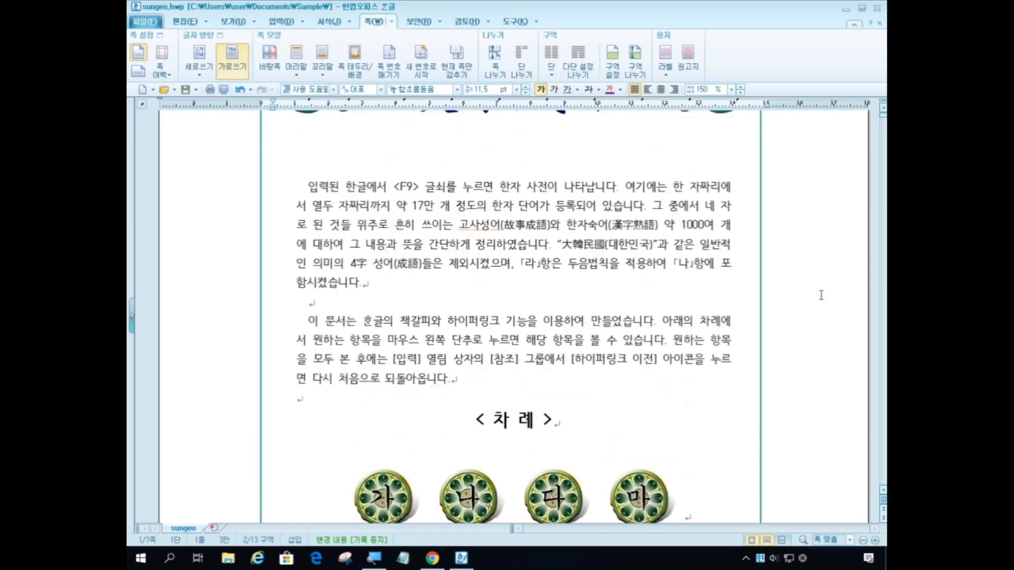
pyautogui.scroll(-15, 754, 263)
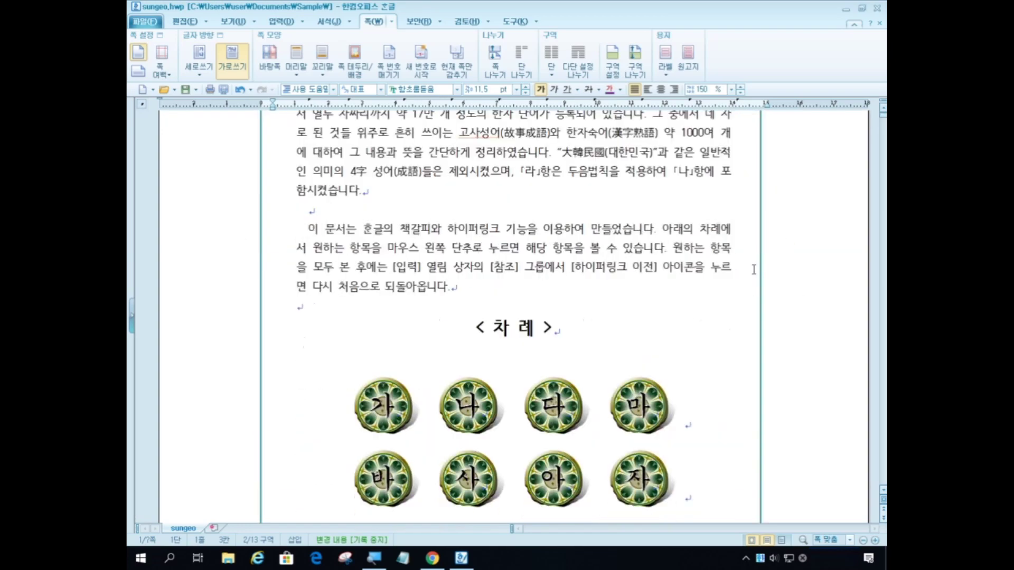
pyautogui.scroll(-15, 750, 278)
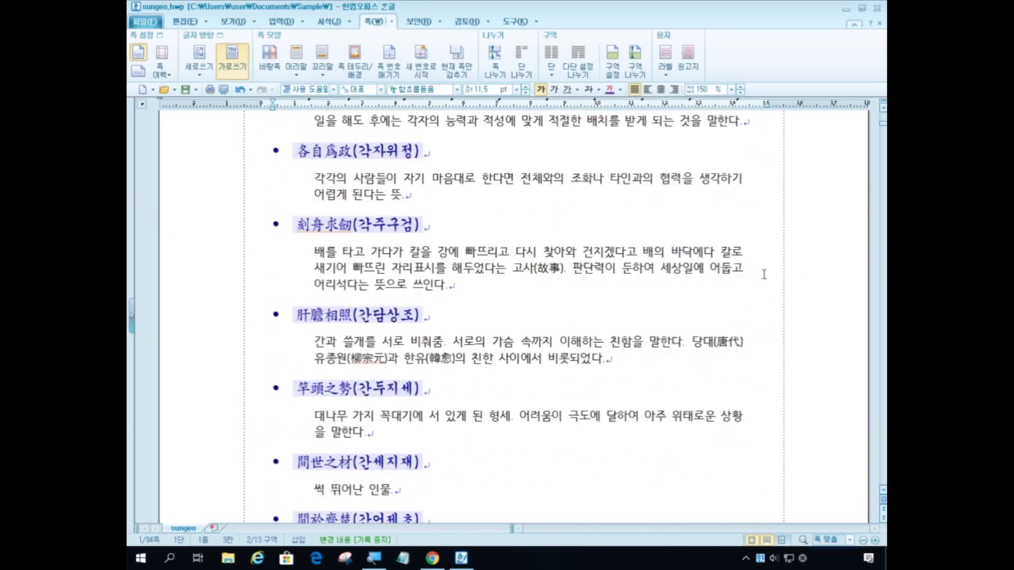
pyautogui.scroll(15, 765, 273)
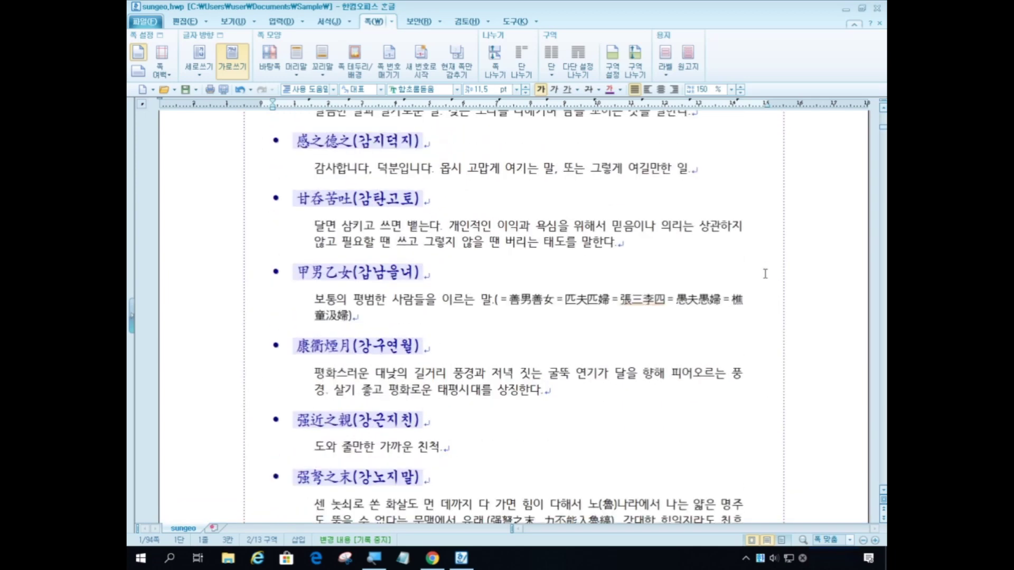
pyautogui.scroll(7, 625, 276)
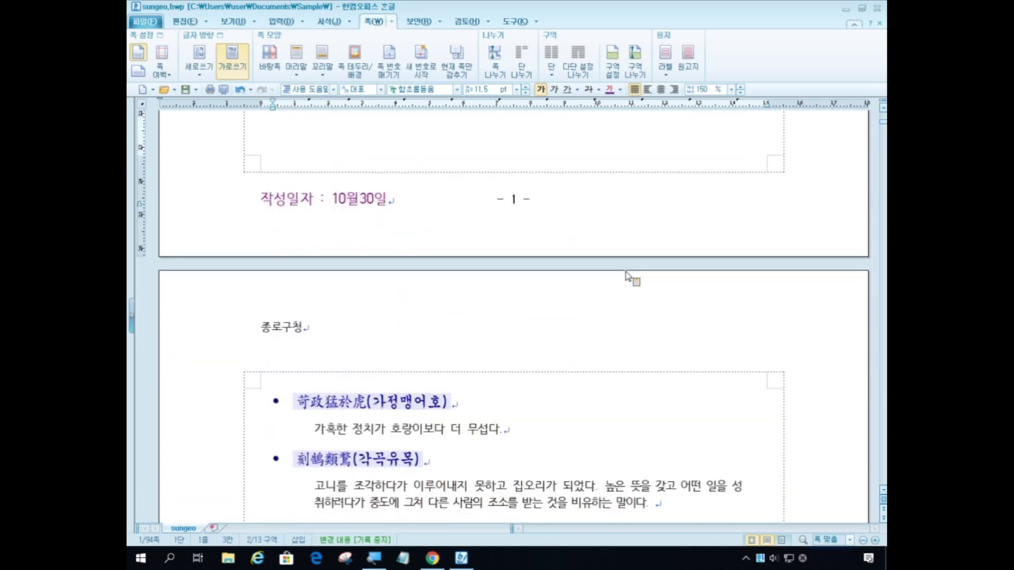
pyautogui.scroll(5, 558, 322)
pyautogui.scroll(15, 591, 321)
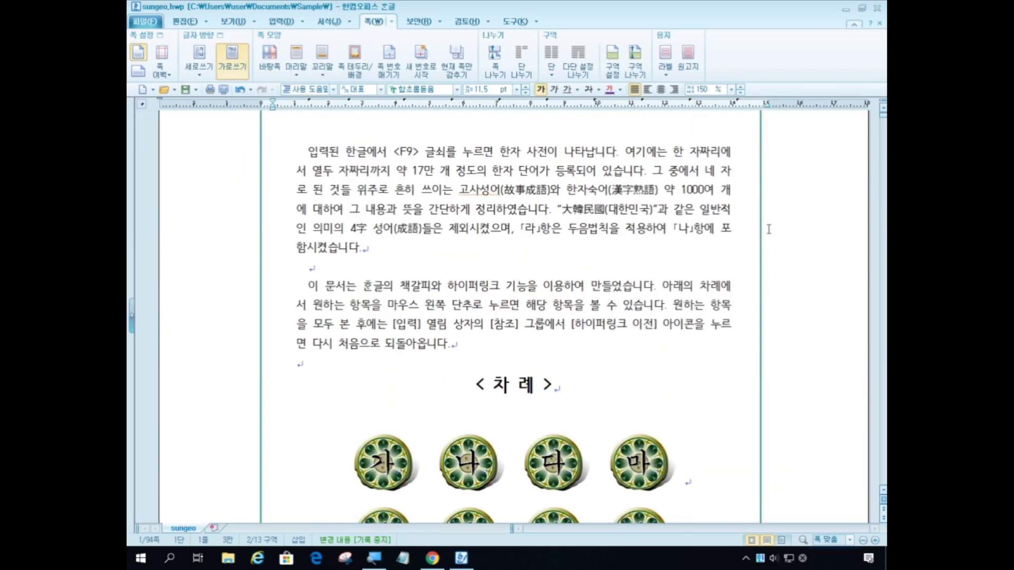
pyautogui.scroll(7, 769, 229)
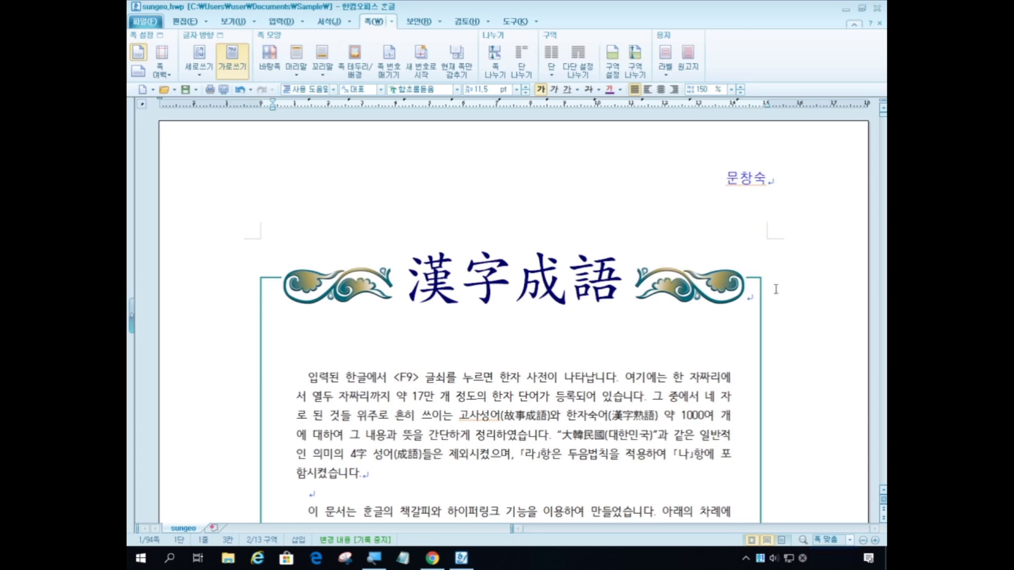
pyautogui.scroll(-10, 776, 290)
pyautogui.scroll(-5, 776, 291)
pyautogui.scroll(1, 502, 255)
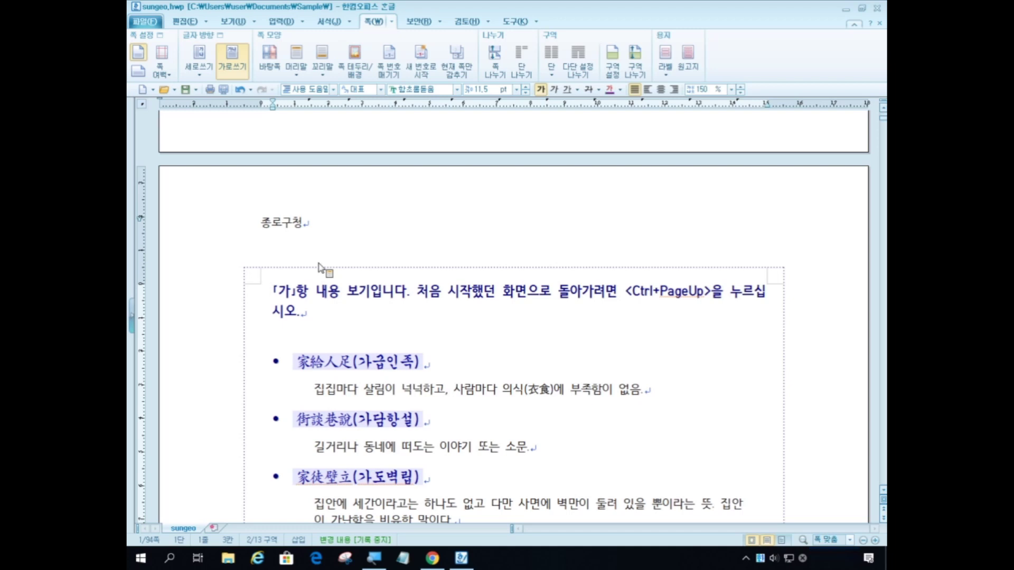
# Step: Reopen the 종로구청 header on the 「가」 section page for editing and delete that header
pyautogui.click(299, 215)
pyautogui.click(299, 216)
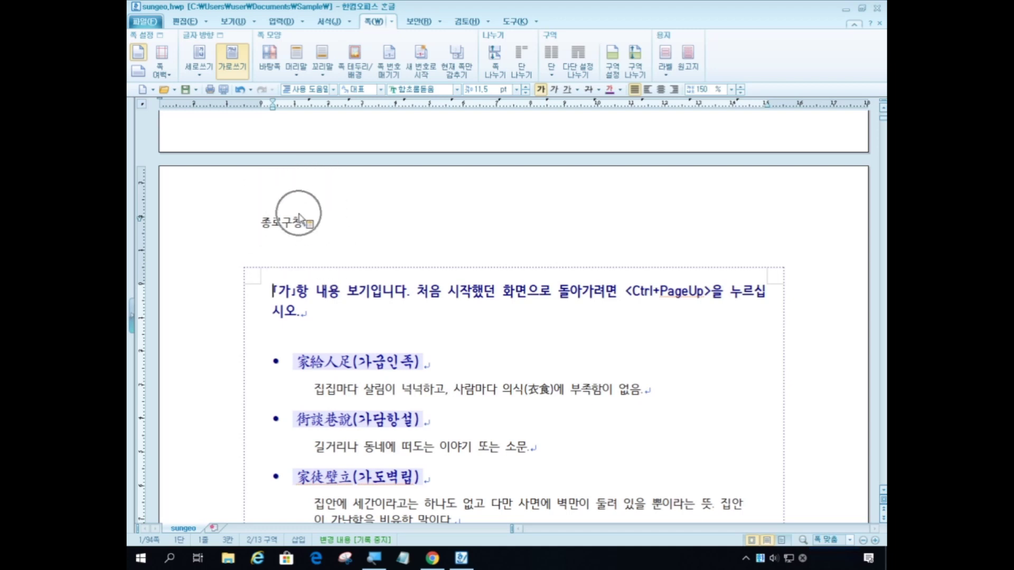
pyautogui.click(299, 216)
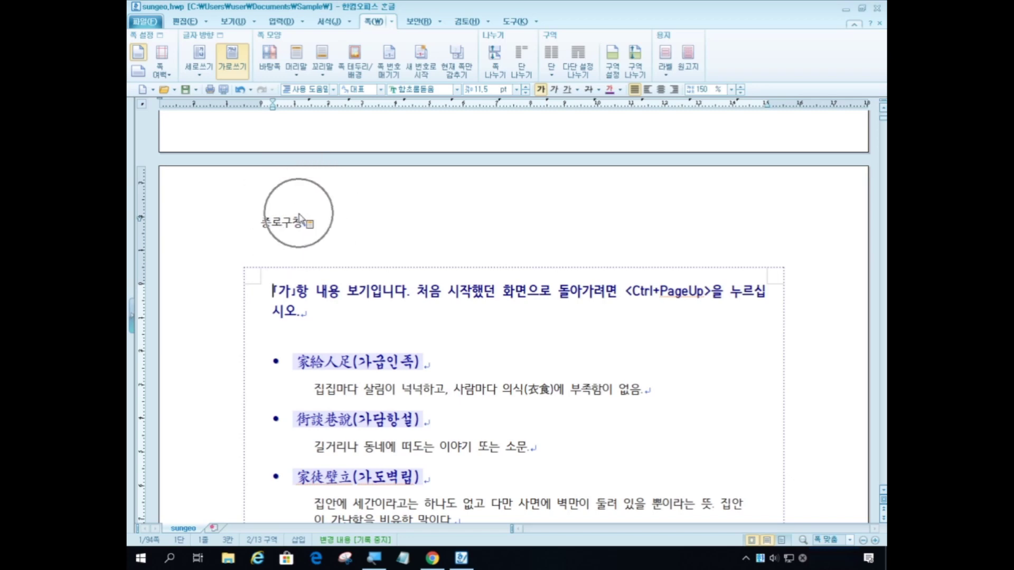
pyautogui.click(299, 216)
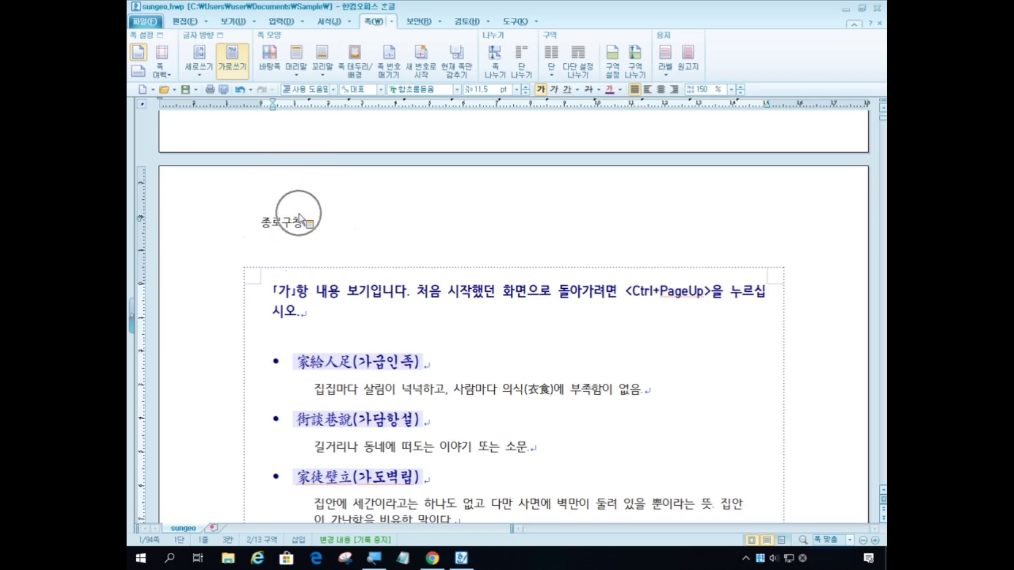
pyautogui.doubleClick(299, 216)
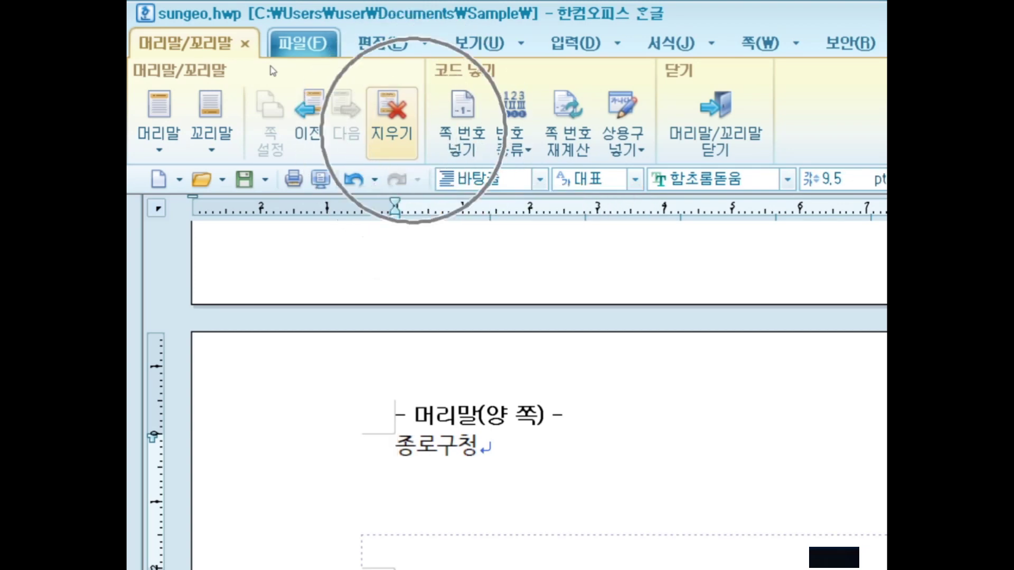
pyautogui.click(391, 121)
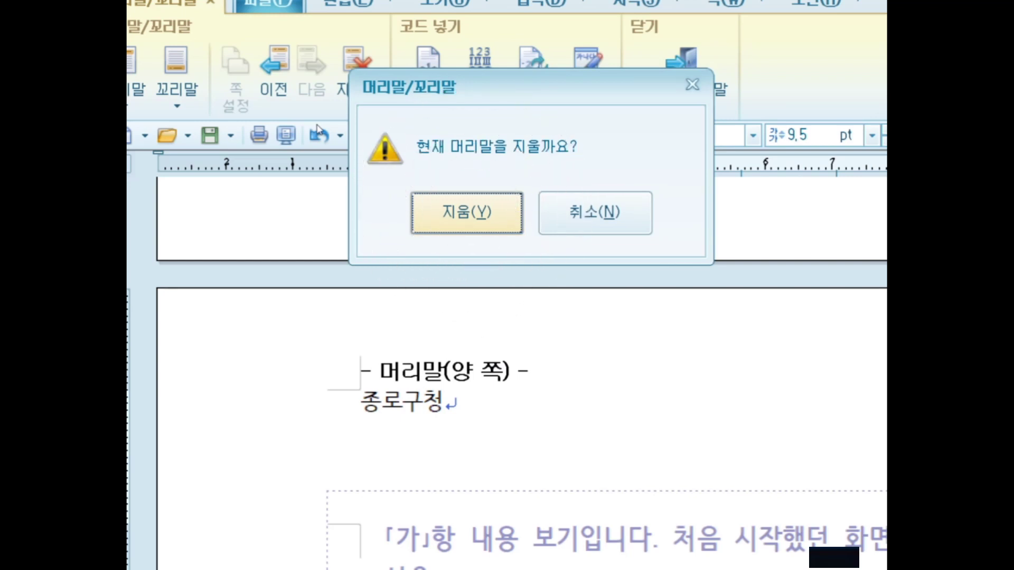
pyautogui.press('Return')
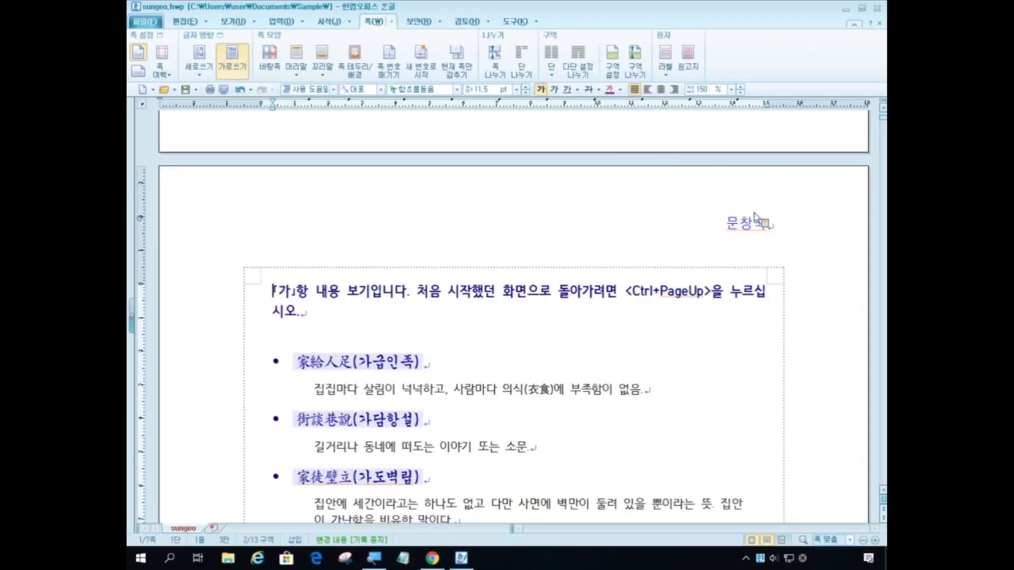
# Step: Check the header on the title page and the 「가」 section pages again after the deletion
pyautogui.hotkey('ctrl', 'pageup')
pyautogui.scroll(6, 664, 211)
pyautogui.scroll(-14, 676, 133)
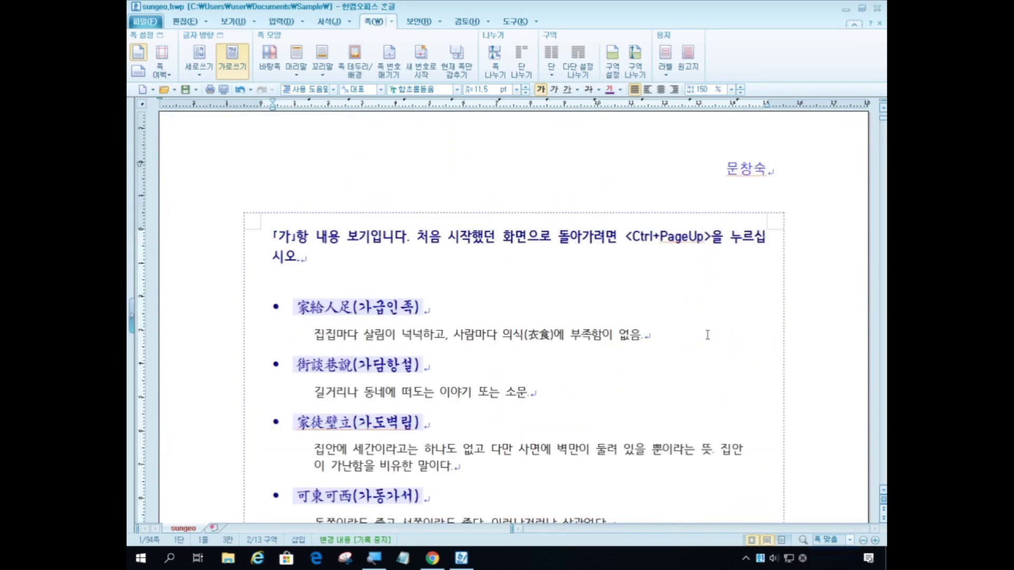
pyautogui.scroll(-15, 708, 335)
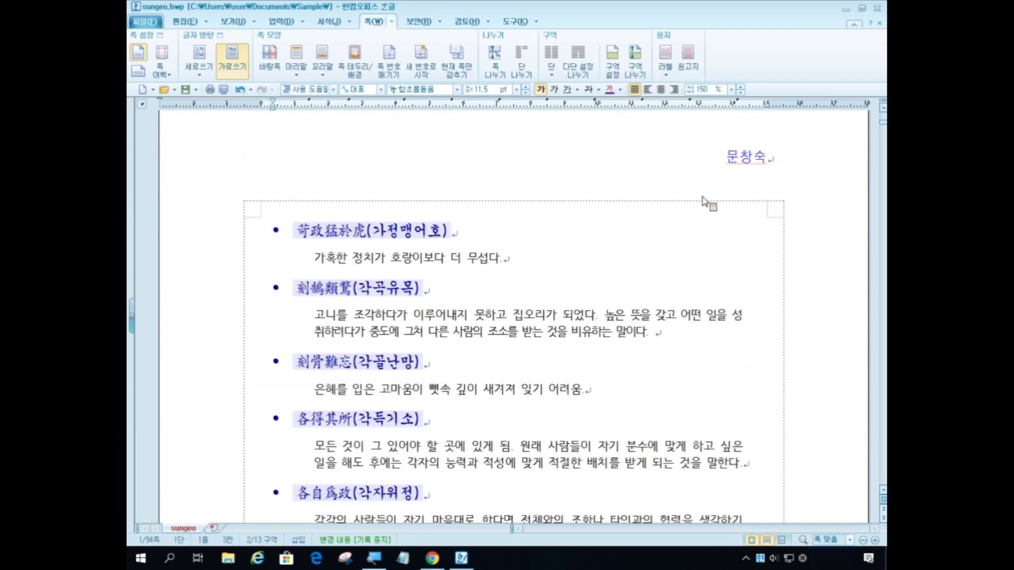
pyautogui.scroll(20, 703, 201)
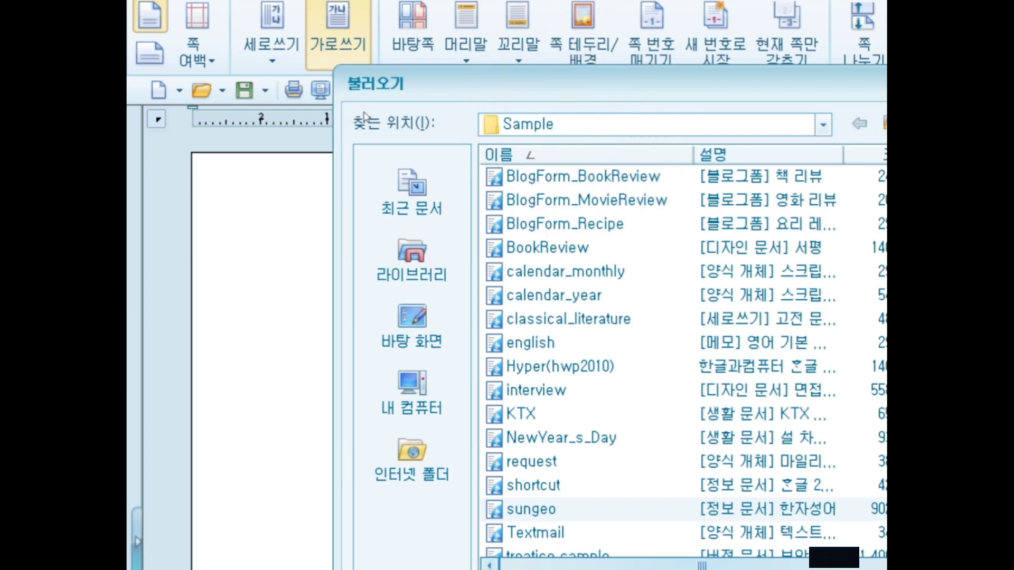
# Step: Open the document 쪽 번호 from the chapter08 folder inside 10월 한글문서 on drive F
pyautogui.click(411, 394)
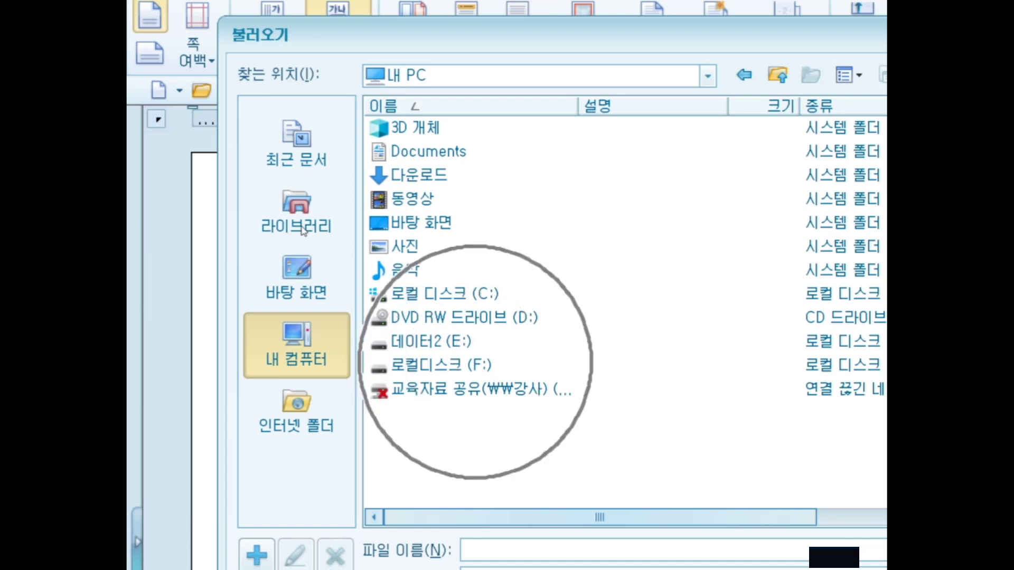
pyautogui.doubleClick(442, 366)
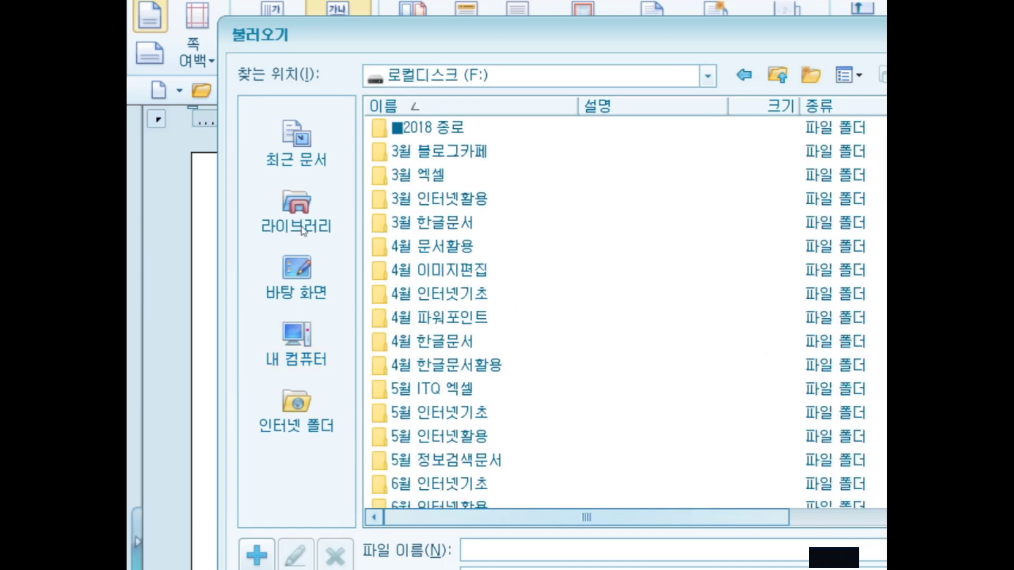
pyautogui.scroll(-9, 302, 231)
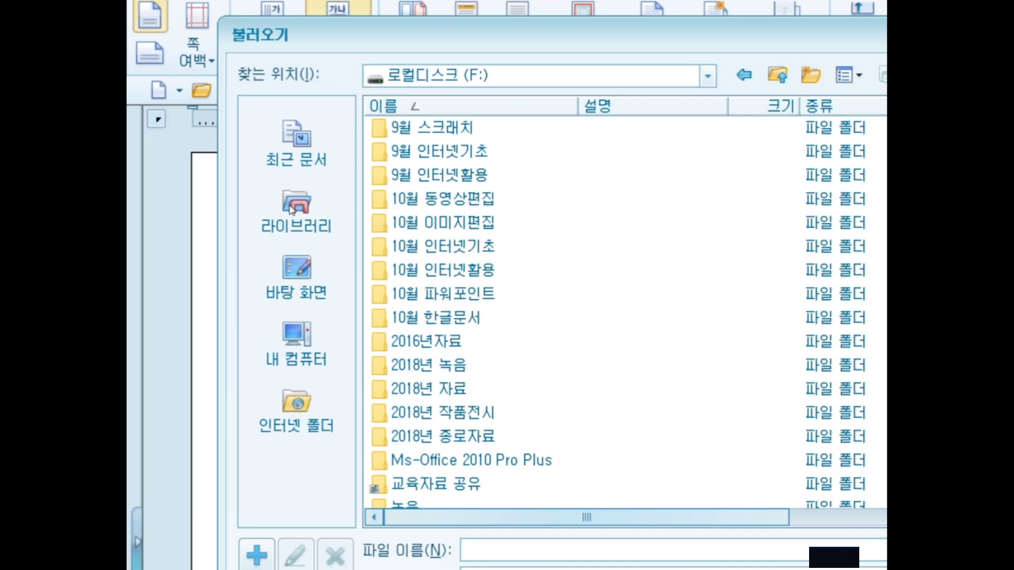
pyautogui.doubleClick(435, 317)
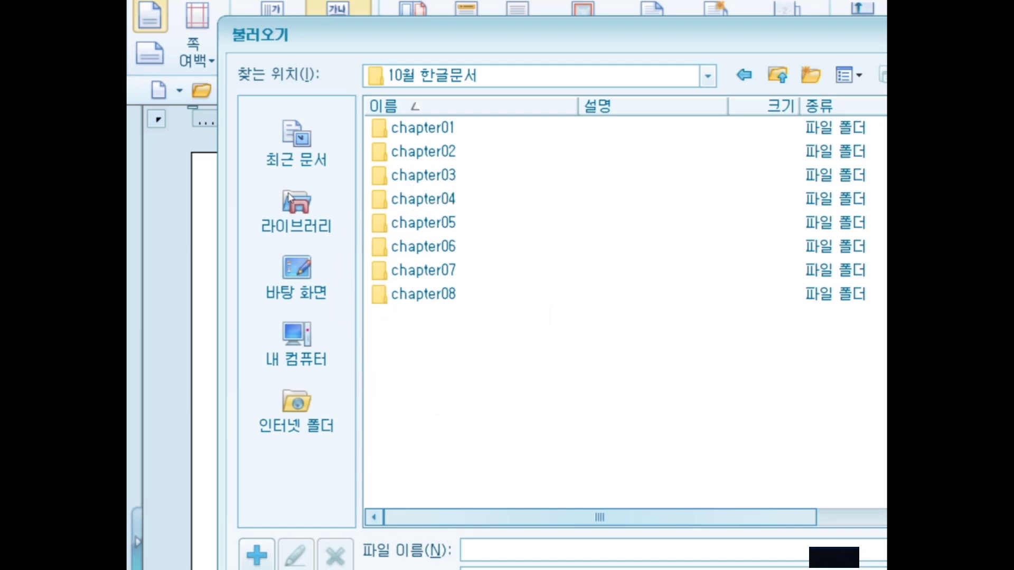
pyautogui.doubleClick(423, 294)
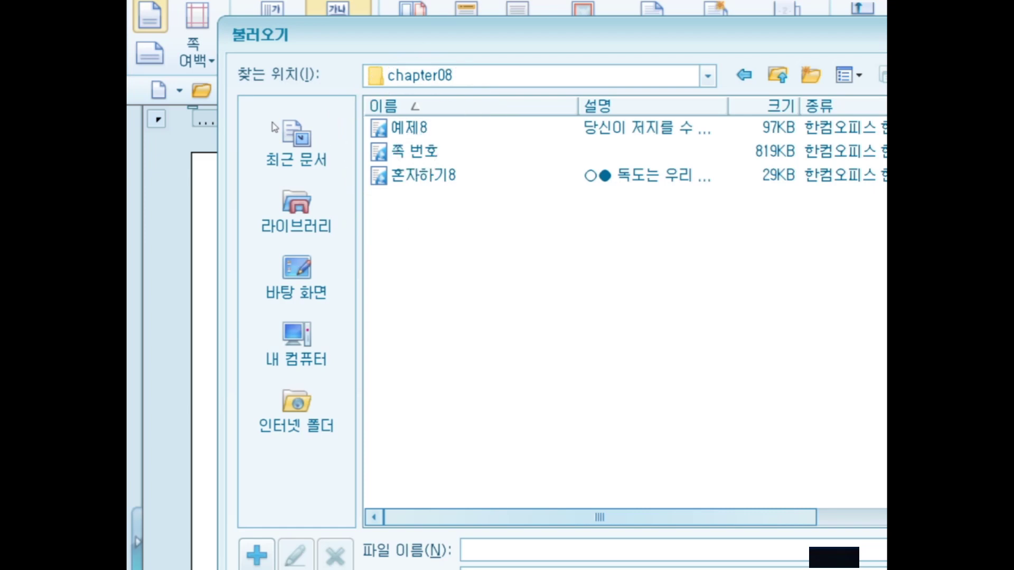
pyautogui.doubleClick(416, 152)
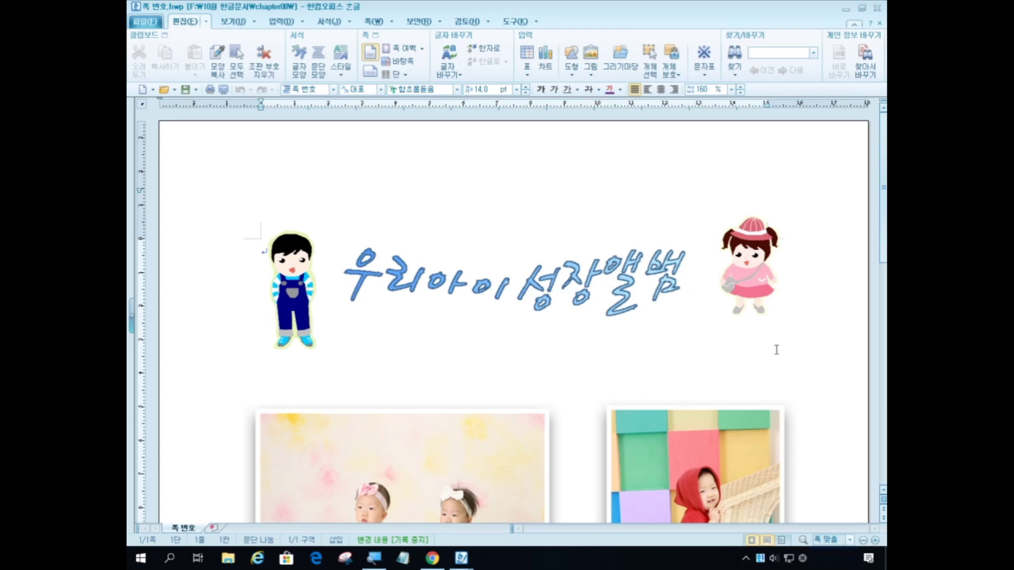
# Step: Open the page numbering settings and look through the available 번호 모양 formats, keeping 1,2,3 selected
pyautogui.click(376, 22)
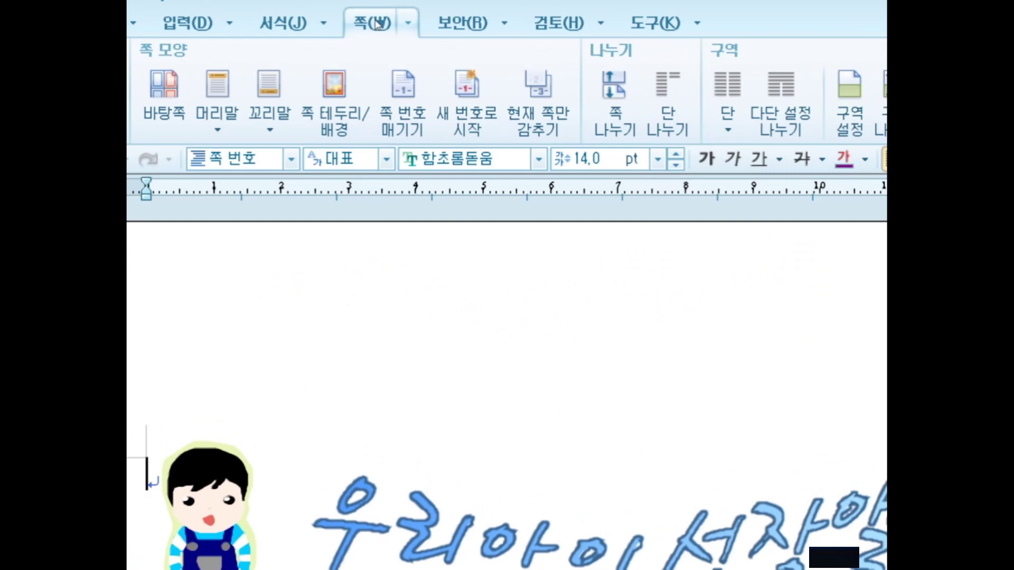
pyautogui.click(375, 22)
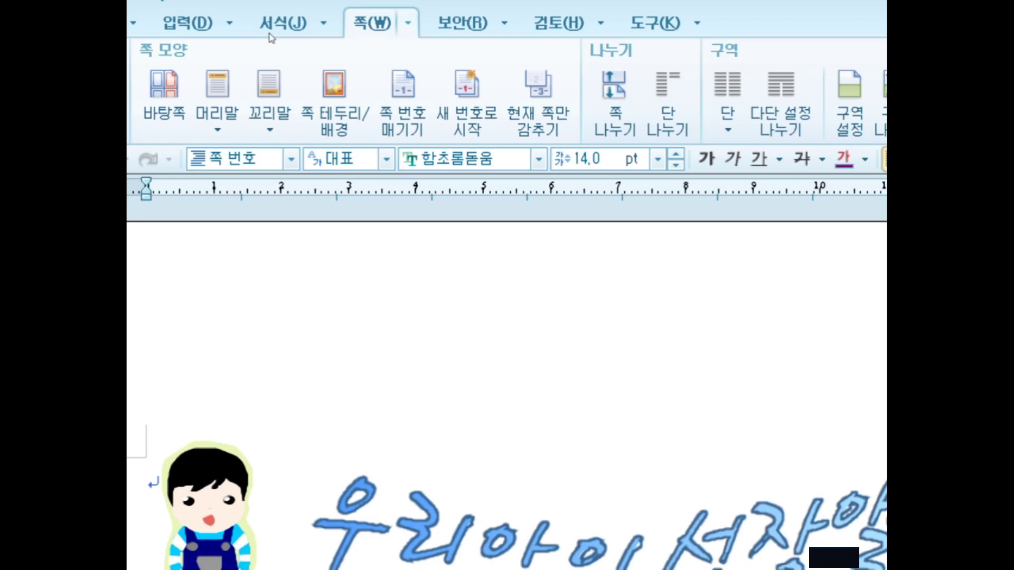
pyautogui.click(390, 69)
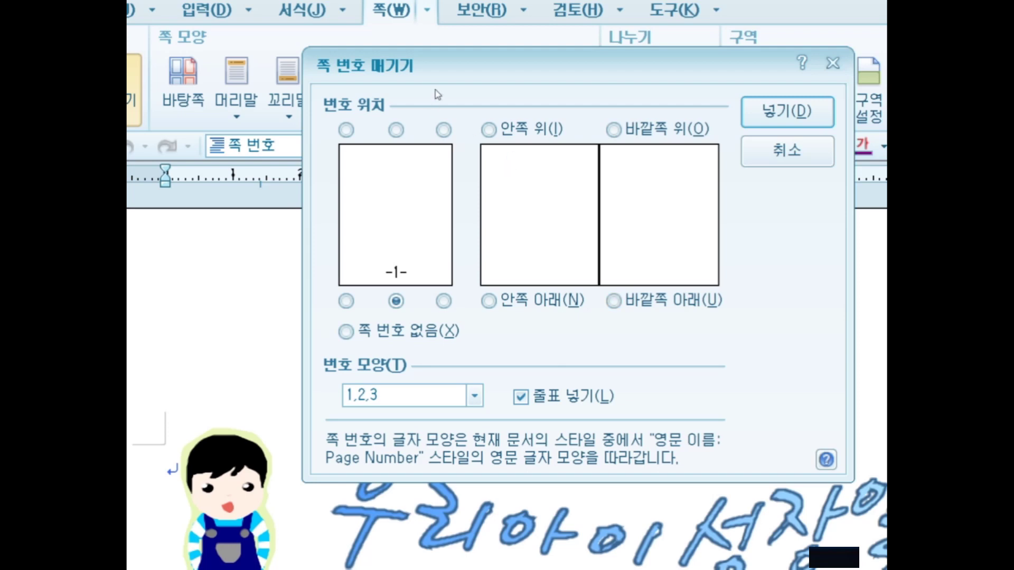
pyautogui.press('Tab')
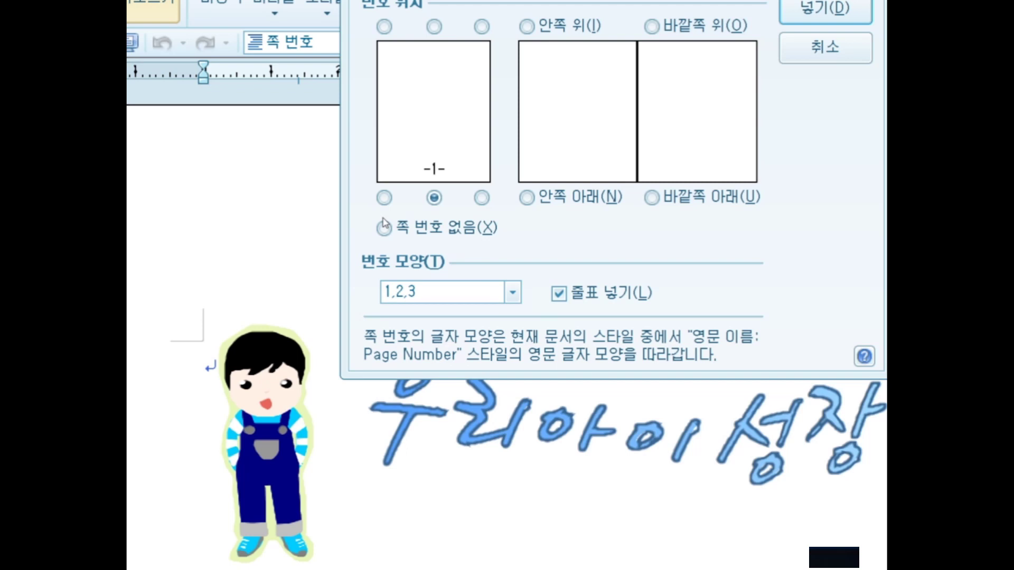
pyautogui.hotkey('alt', 't')
pyautogui.hotkey('alt', 'Down')
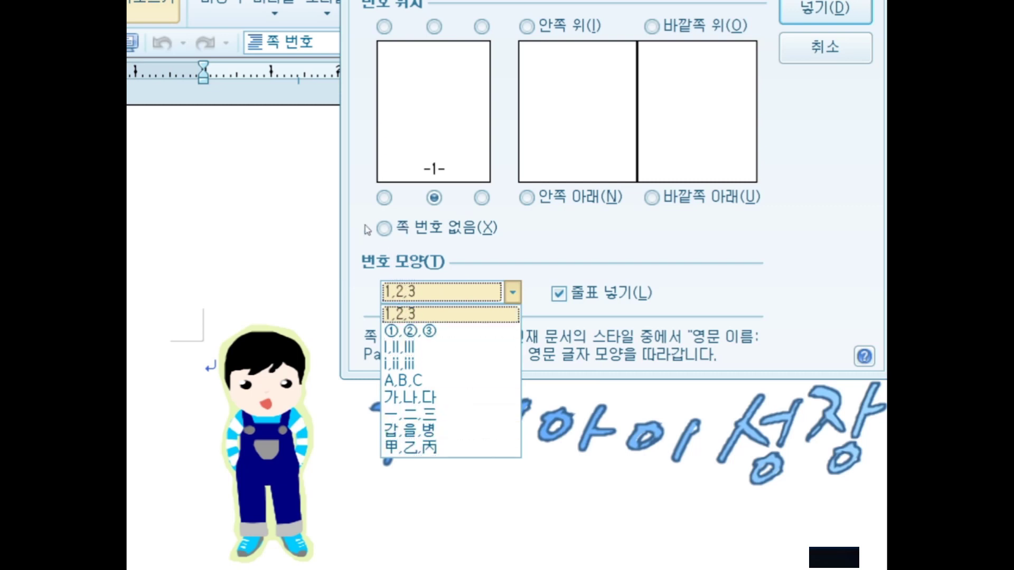
pyautogui.press('Escape')
pyautogui.press('super')
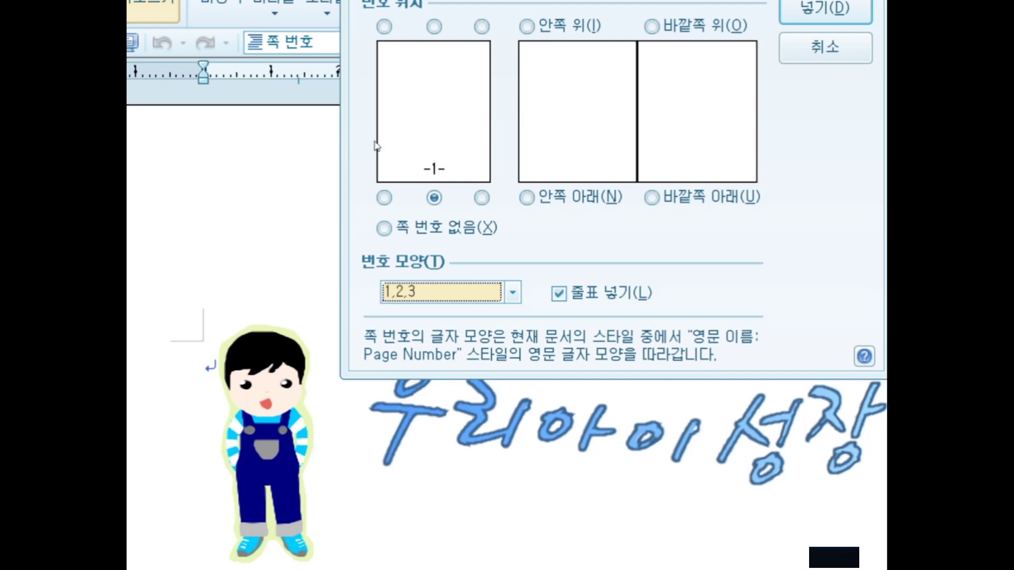
# Step: Insert page numbers centred at the foot of the page in the 1,2,3 format with 줄표 넣기 enabled, and check the result
pyautogui.press('Tab')
pyautogui.press('space')
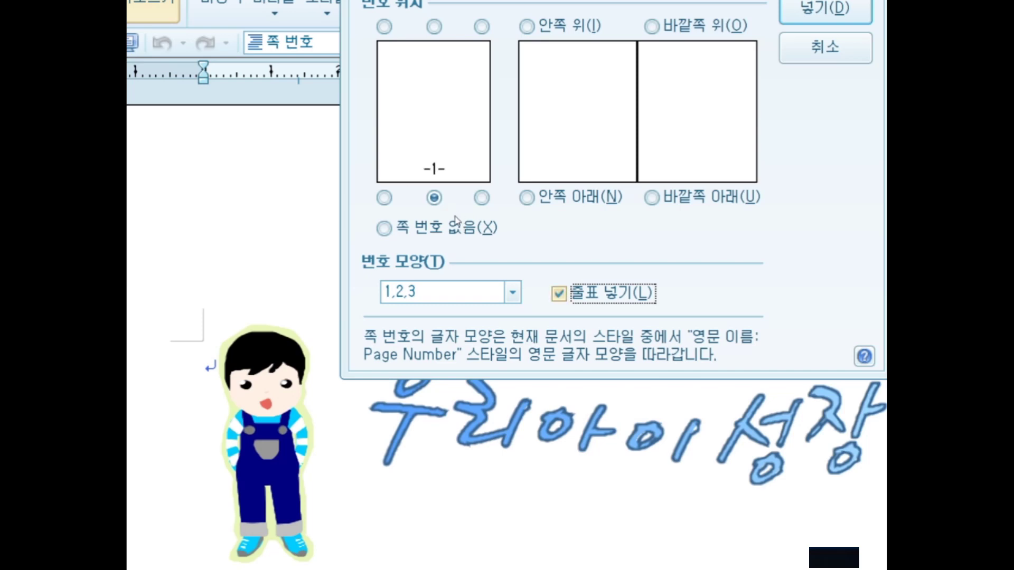
pyautogui.press('space')
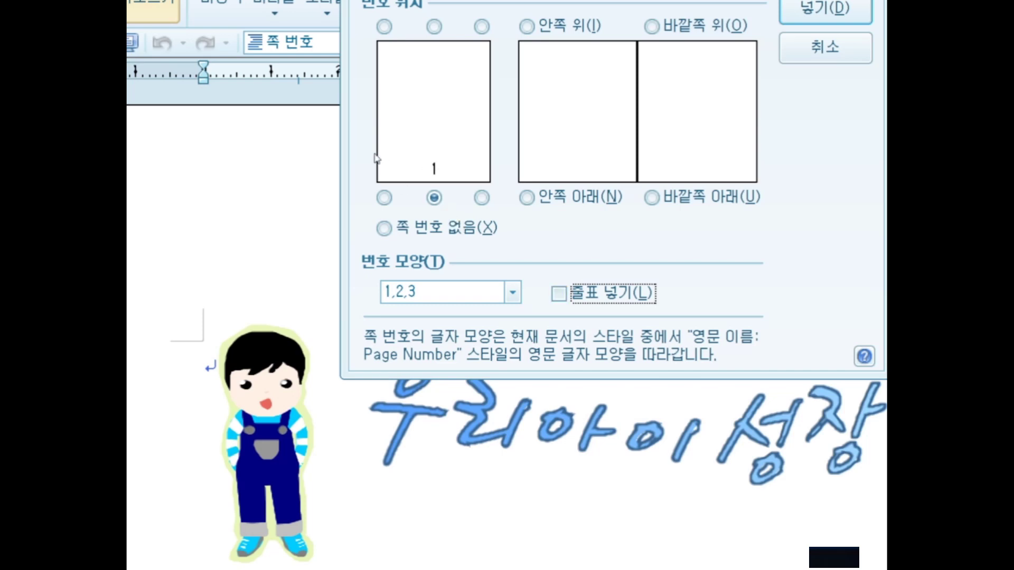
pyautogui.press('space')
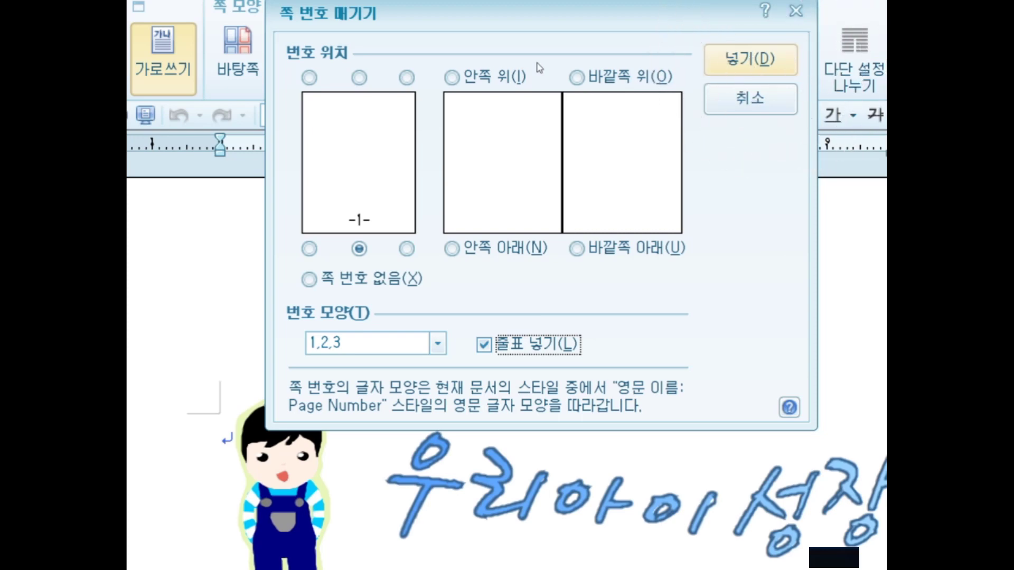
pyautogui.press('Return')
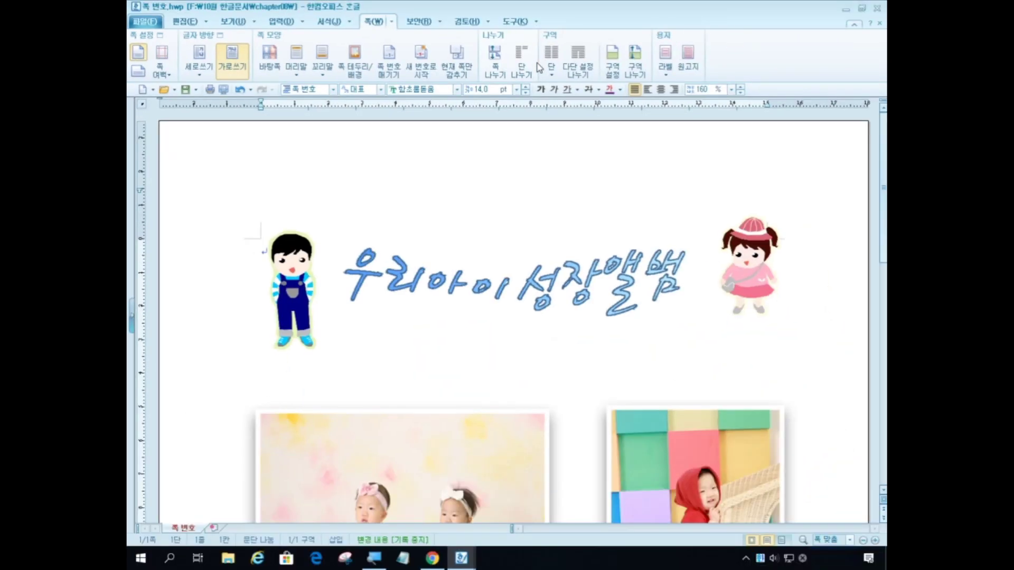
pyautogui.scroll(-5, 581, 112)
pyautogui.scroll(-5, 539, 187)
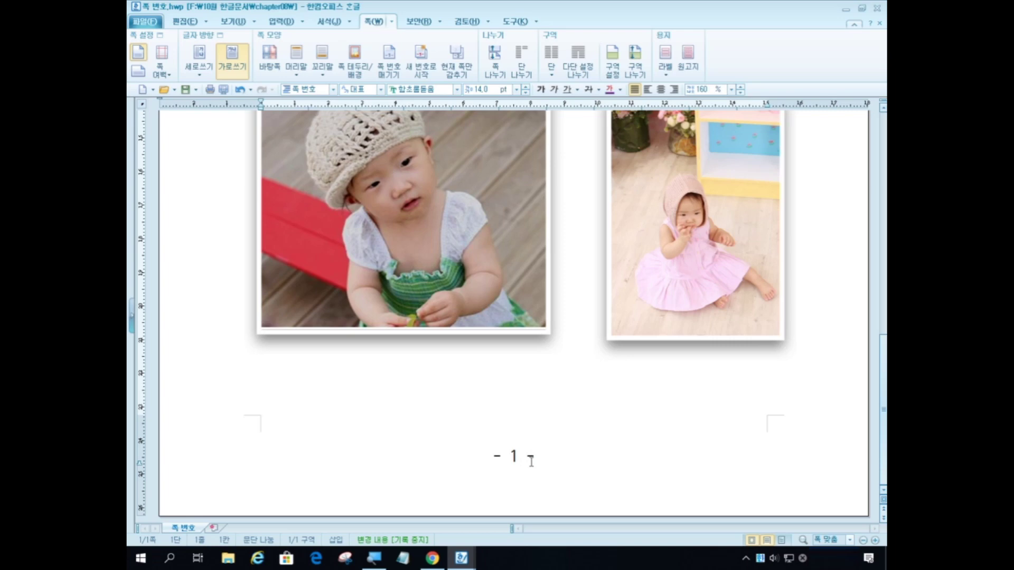
pyautogui.scroll(10, 571, 483)
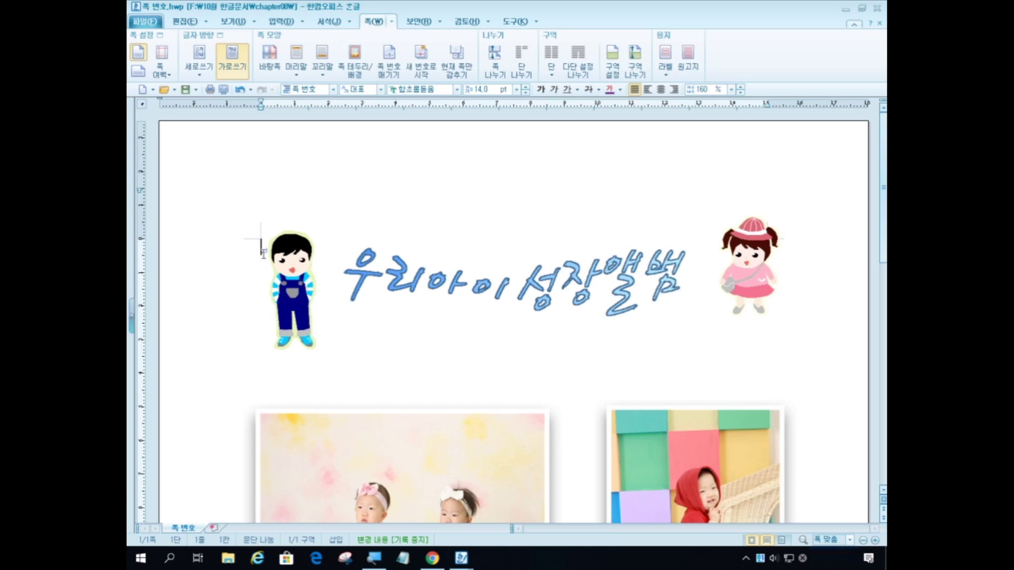
# Step: Insert a page break at the text start of the album's first page to add a second page
pyautogui.click(263, 254)
pyautogui.click(264, 254)
pyautogui.click(264, 254)
pyautogui.click(264, 254)
pyautogui.click(264, 254)
pyautogui.click(261, 248)
pyautogui.click(262, 248)
pyautogui.click(261, 248)
pyautogui.click(261, 248)
pyautogui.click(261, 248)
pyautogui.hotkey('ctrl', 'Return')
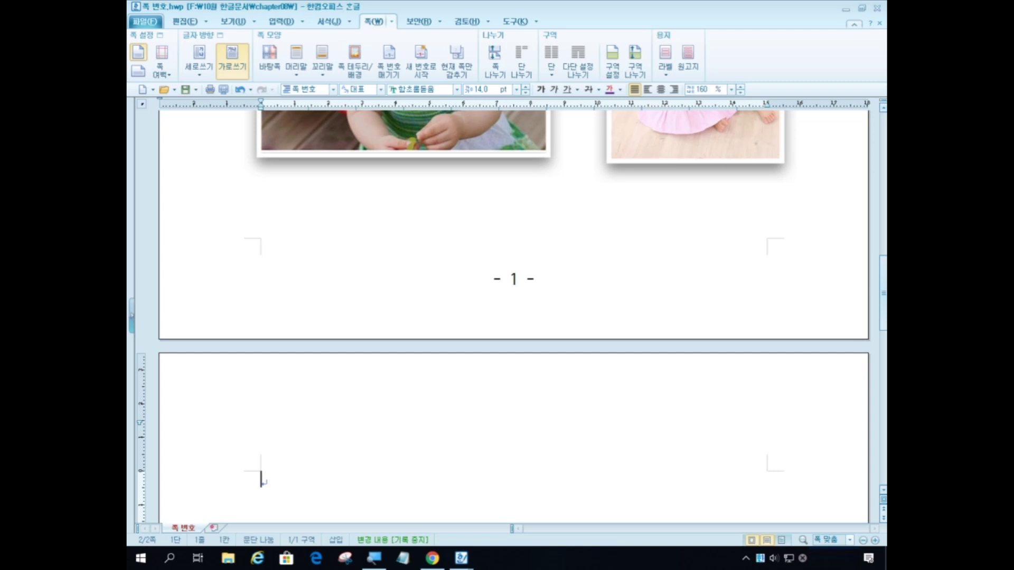
# Step: Check the second page's number, apply the 바탕글 style there, and insert a page break to add a third page
pyautogui.scroll(-3, 301, 244)
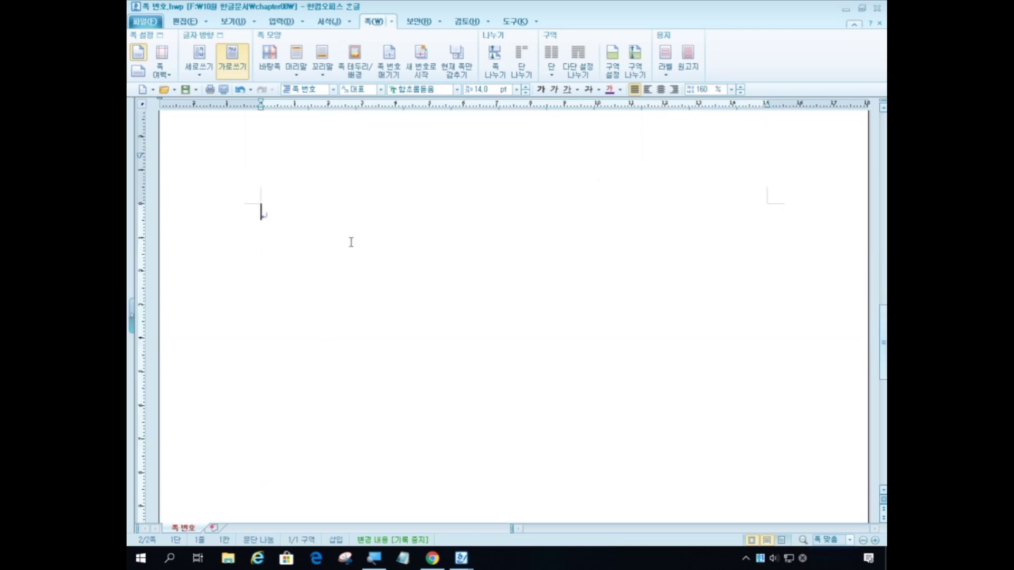
pyautogui.scroll(-5, 368, 243)
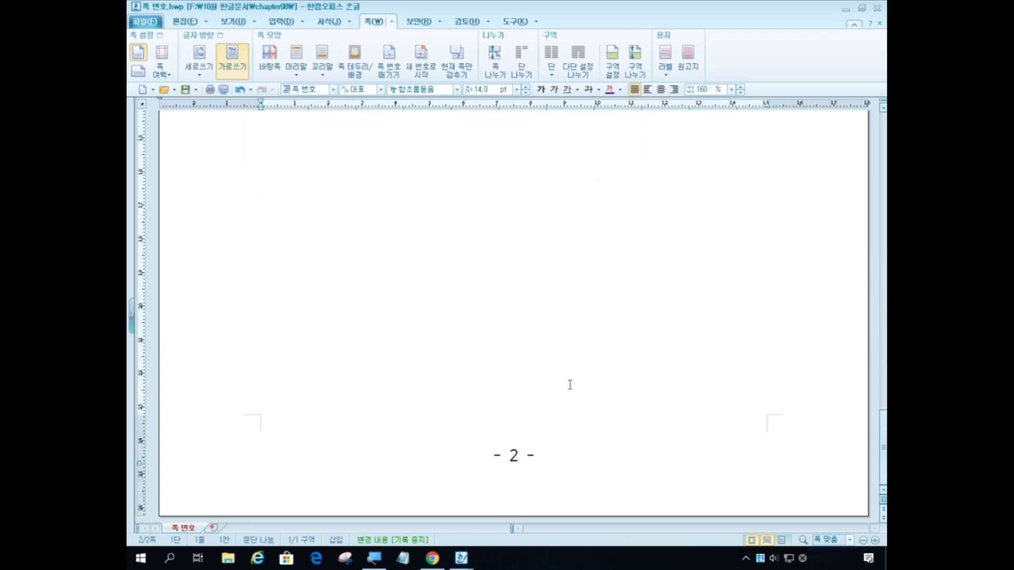
pyautogui.click(537, 433)
pyautogui.scroll(5, 340, 432)
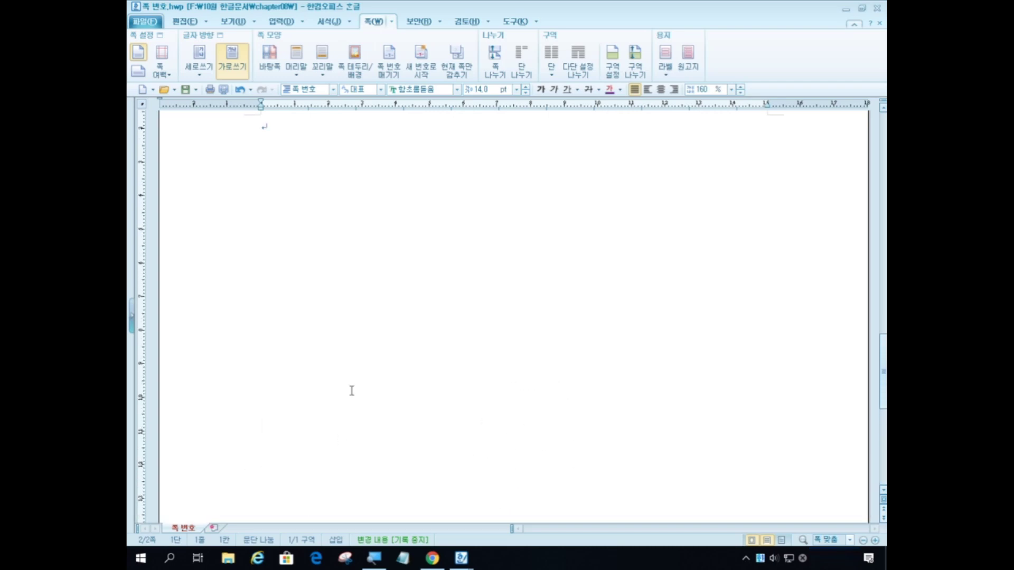
pyautogui.scroll(3, 352, 391)
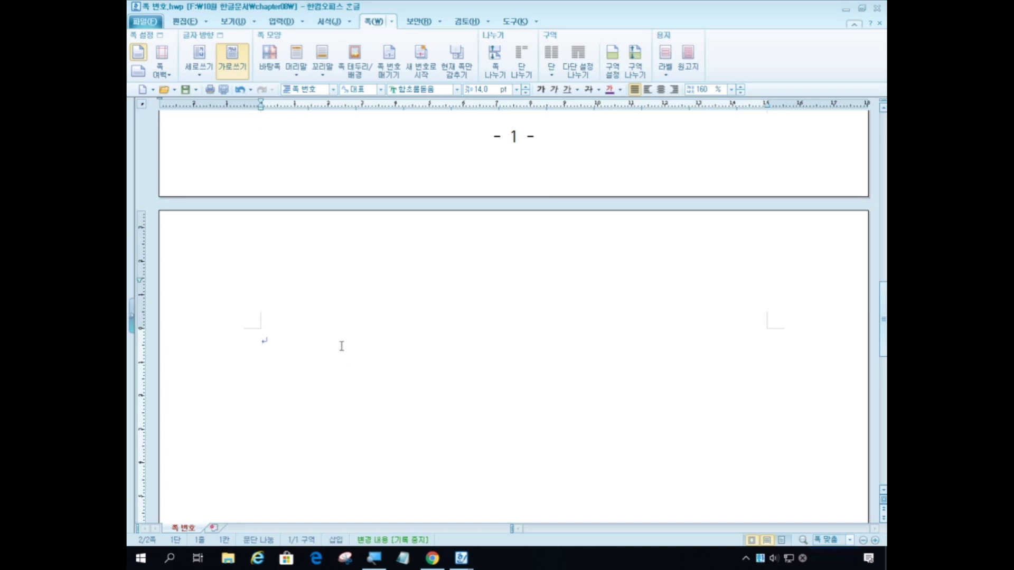
pyautogui.hotkey('ctrl', '3')
pyautogui.hotkey('ctrl', '1')
pyautogui.hotkey('ctrl', 'Return')
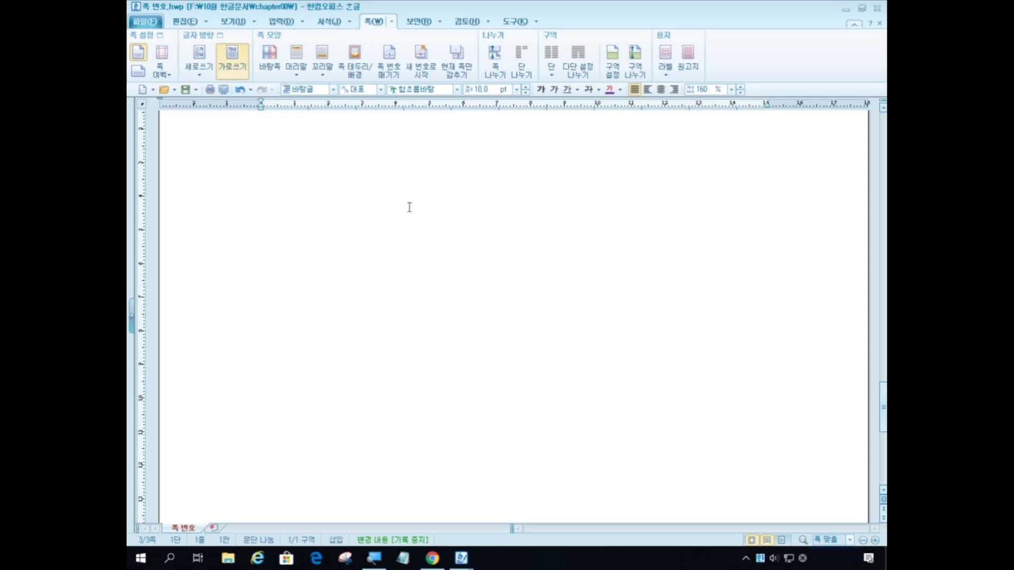
# Step: Check the page numbers at the foot of all three pages
pyautogui.scroll(-5, 410, 206)
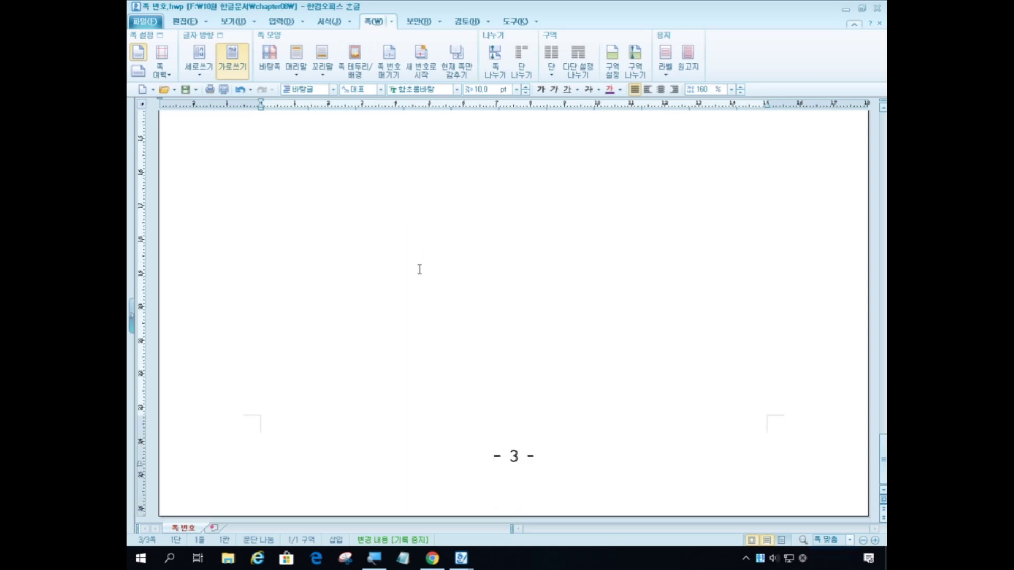
pyautogui.scroll(5, 421, 268)
pyautogui.scroll(10, 466, 222)
pyautogui.scroll(-5, 549, 301)
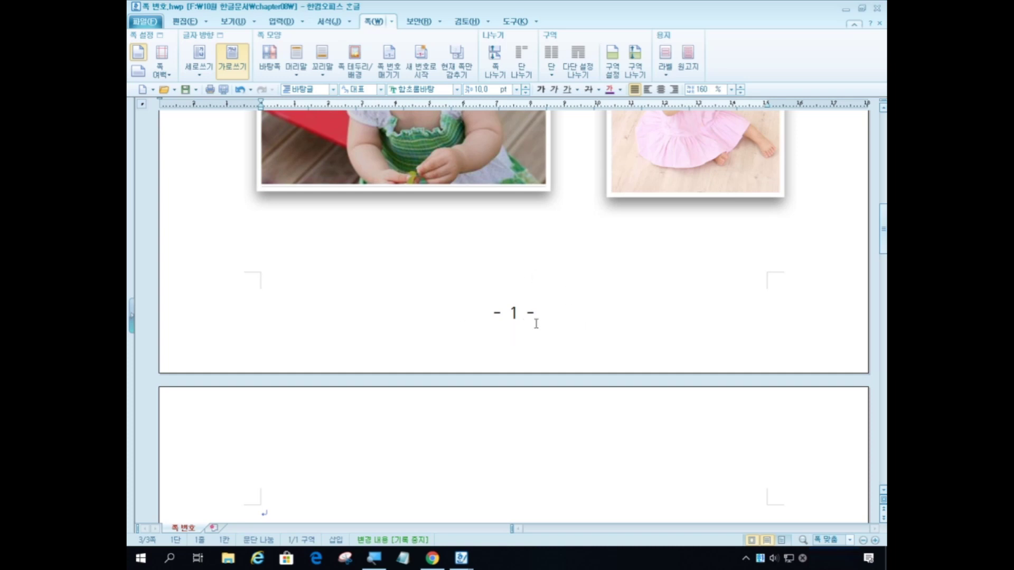
pyautogui.scroll(-10, 532, 333)
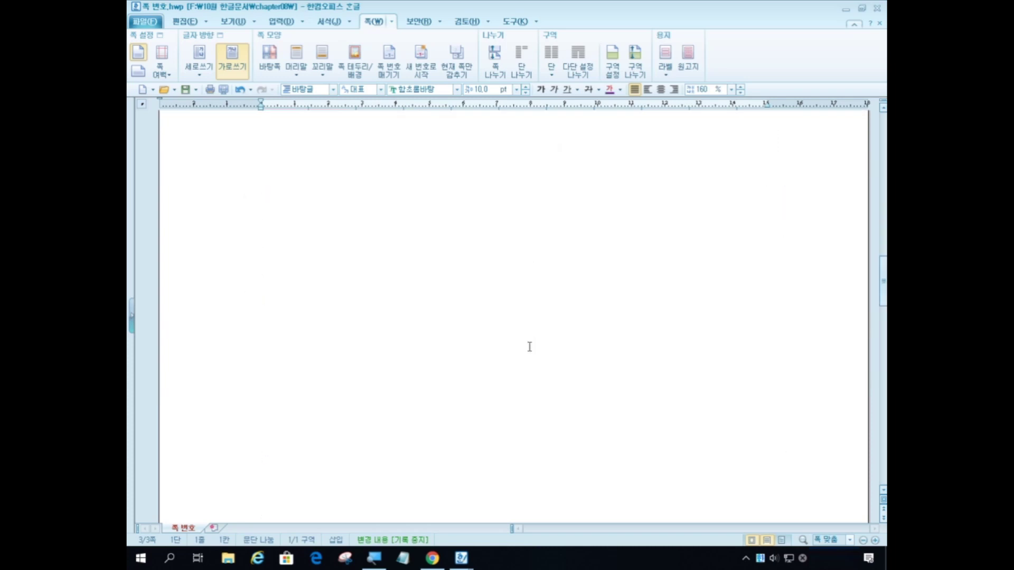
pyautogui.scroll(-5, 562, 335)
pyautogui.scroll(3, 549, 317)
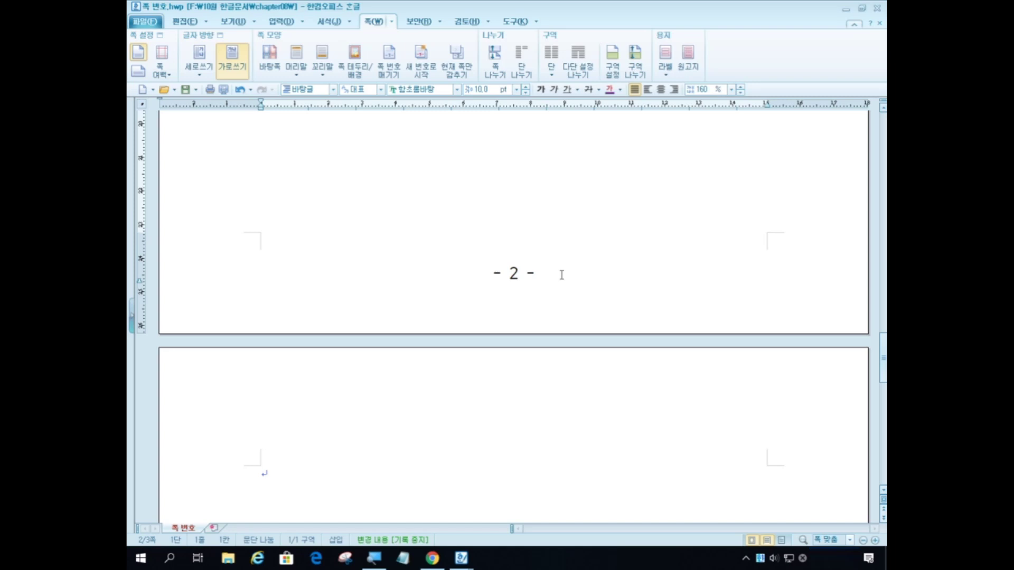
# Step: Restart the page numbering from 1 on the second page using 새 번호로 시작 with the 쪽 번호 type
pyautogui.scroll(8, 528, 272)
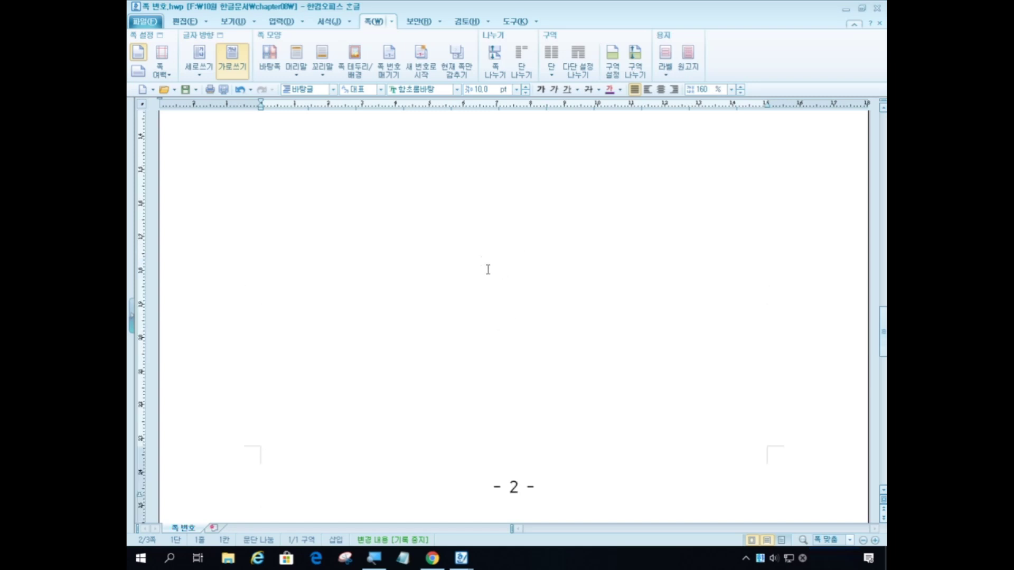
pyautogui.click(373, 221)
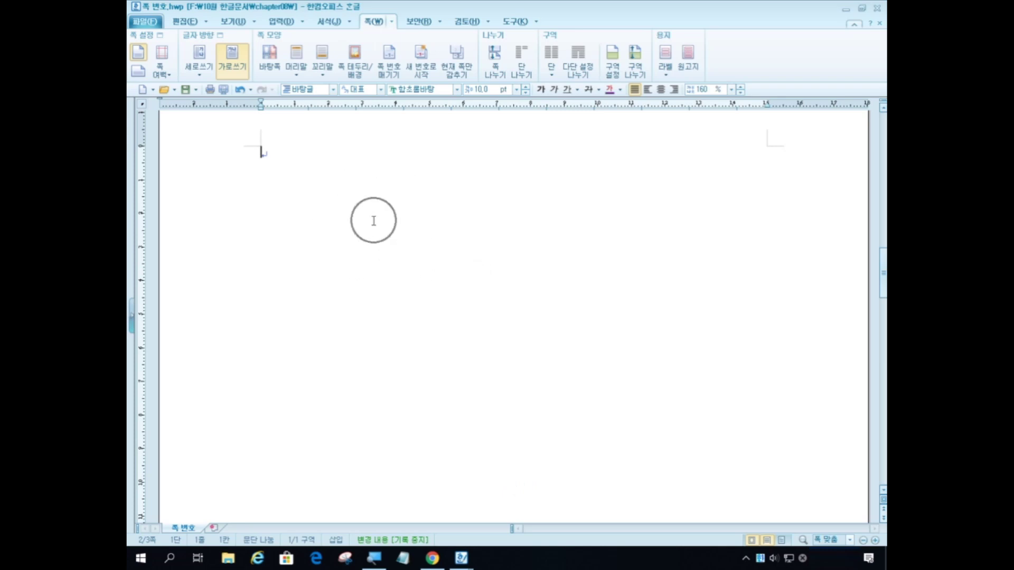
pyautogui.scroll(-3, 553, 287)
pyautogui.scroll(-5, 552, 288)
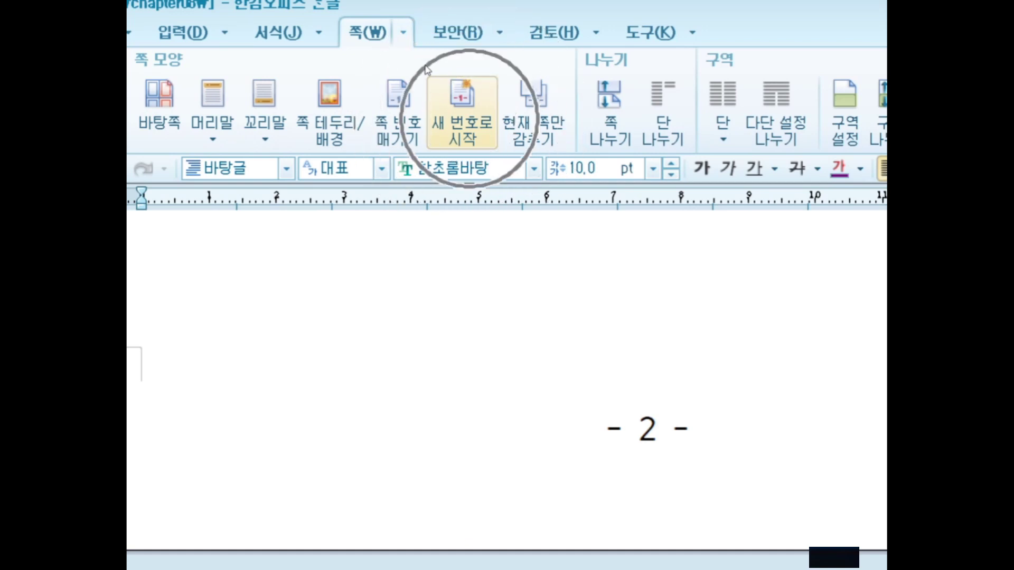
pyautogui.click(462, 111)
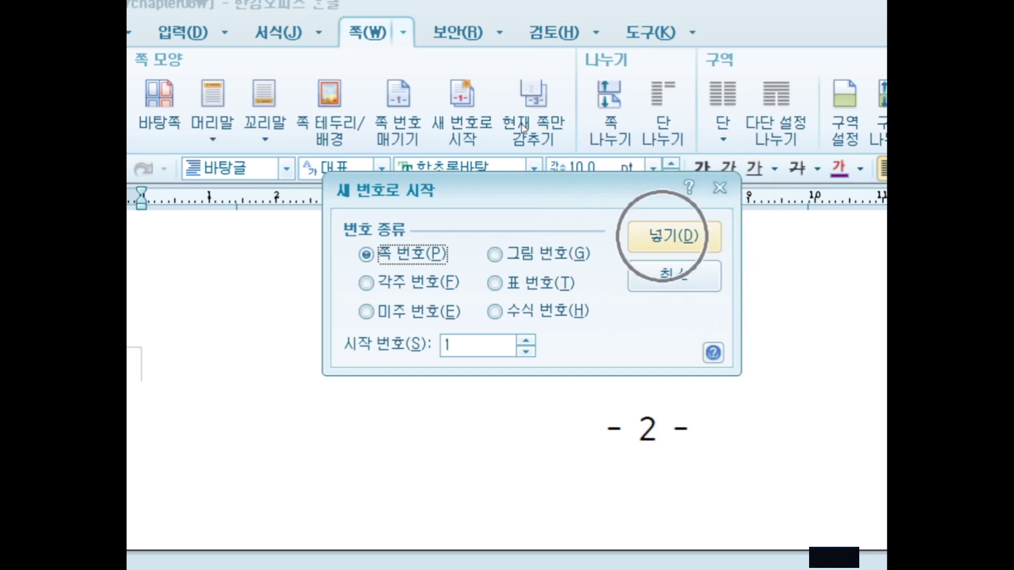
pyautogui.press('Return')
# Step: Check the page numbers on all the pages after restarting the numbering
pyautogui.scroll(-10, 634, 222)
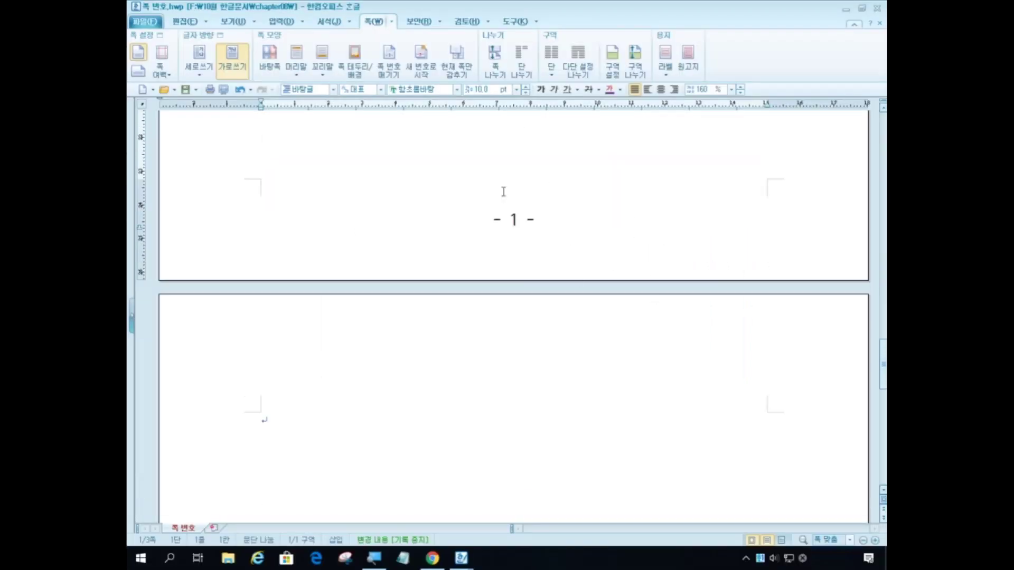
pyautogui.scroll(-3, 508, 246)
pyautogui.scroll(-3, 508, 247)
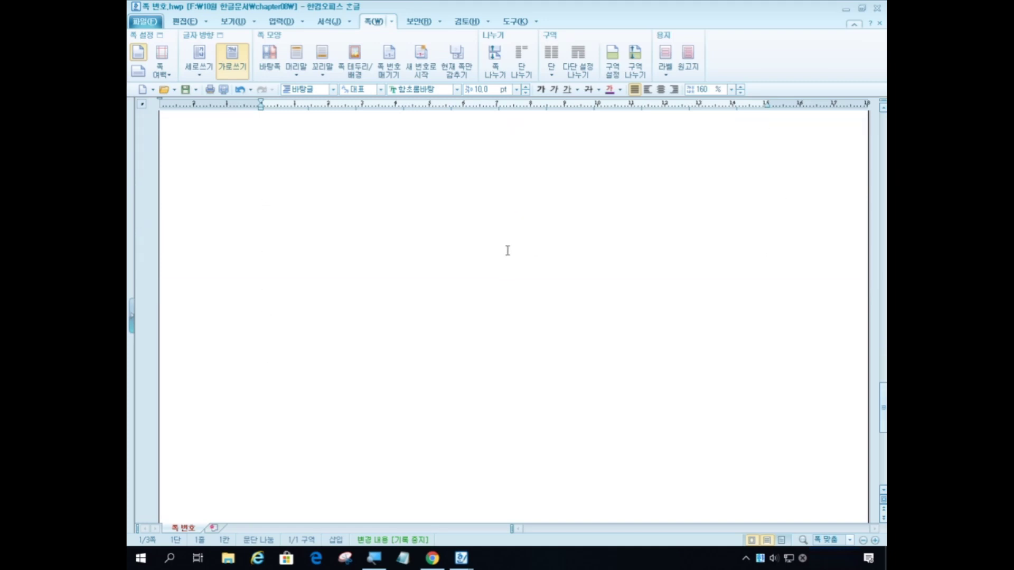
pyautogui.scroll(-2, 553, 256)
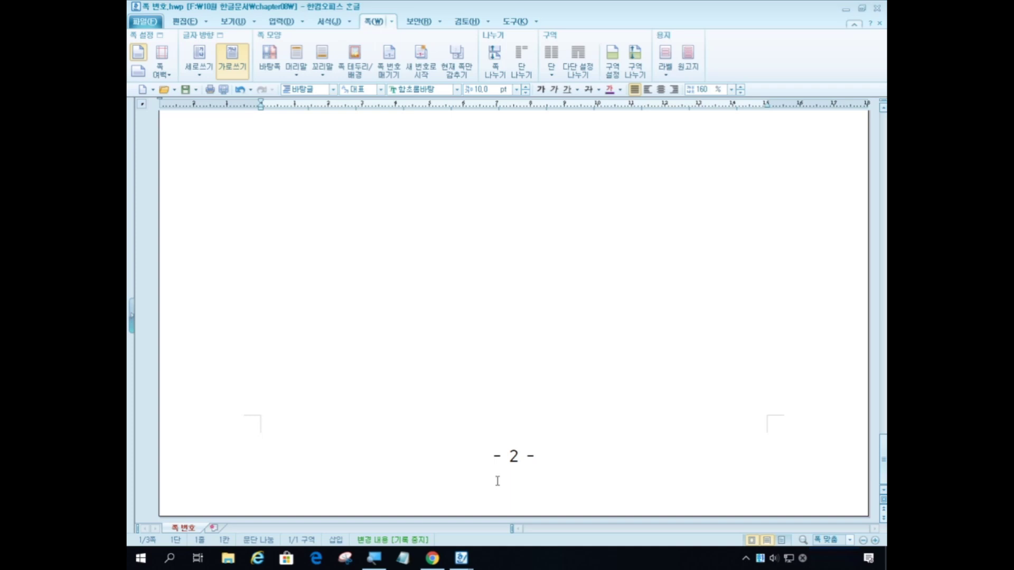
pyautogui.scroll(10, 497, 493)
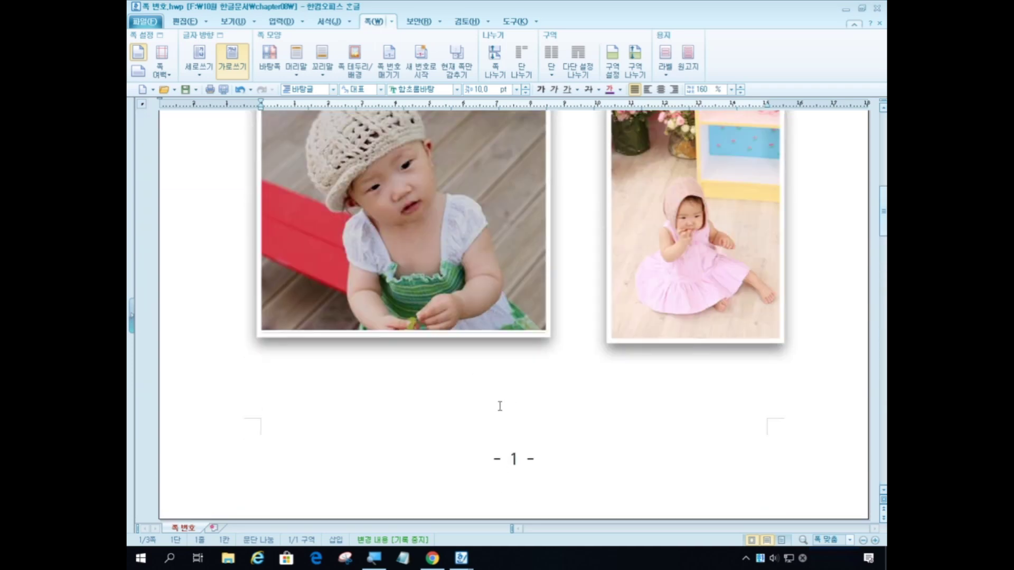
pyautogui.scroll(-3, 519, 363)
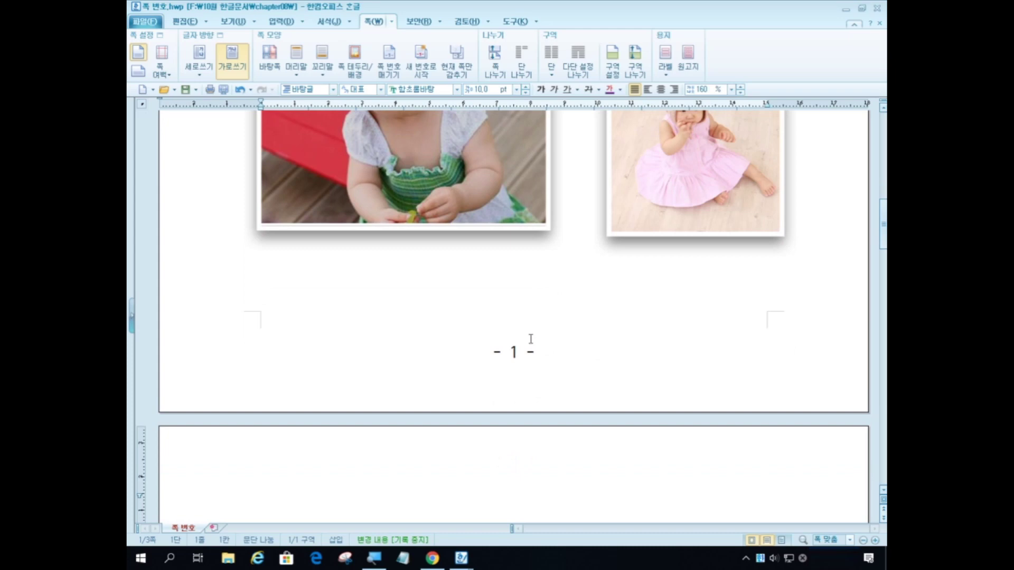
pyautogui.scroll(10, 531, 338)
pyautogui.scroll(-10, 502, 387)
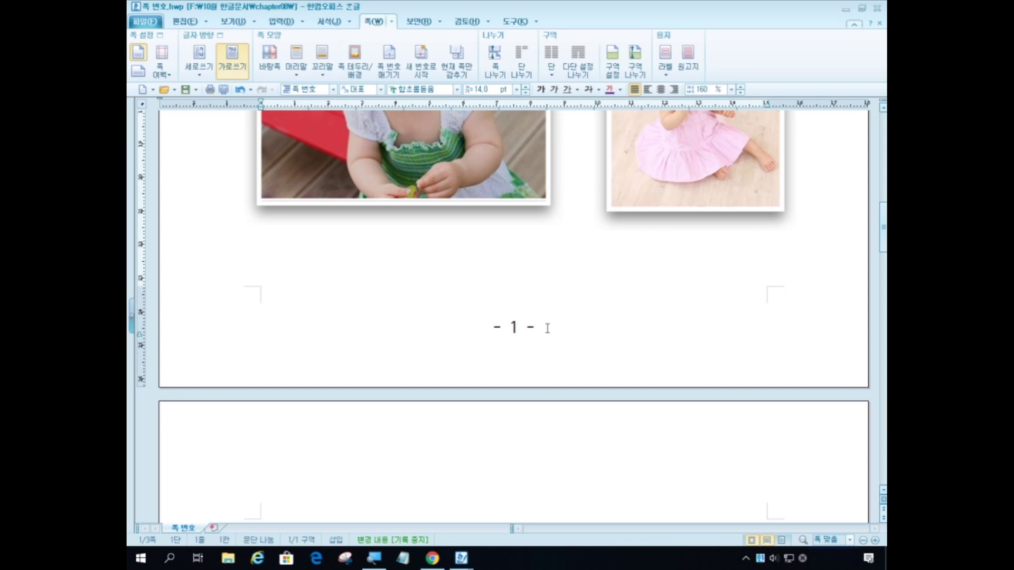
# Step: Hide the page number on the first page only, using 감추기 with the 쪽 번호 option
pyautogui.hotkey('ctrl', 'Home')
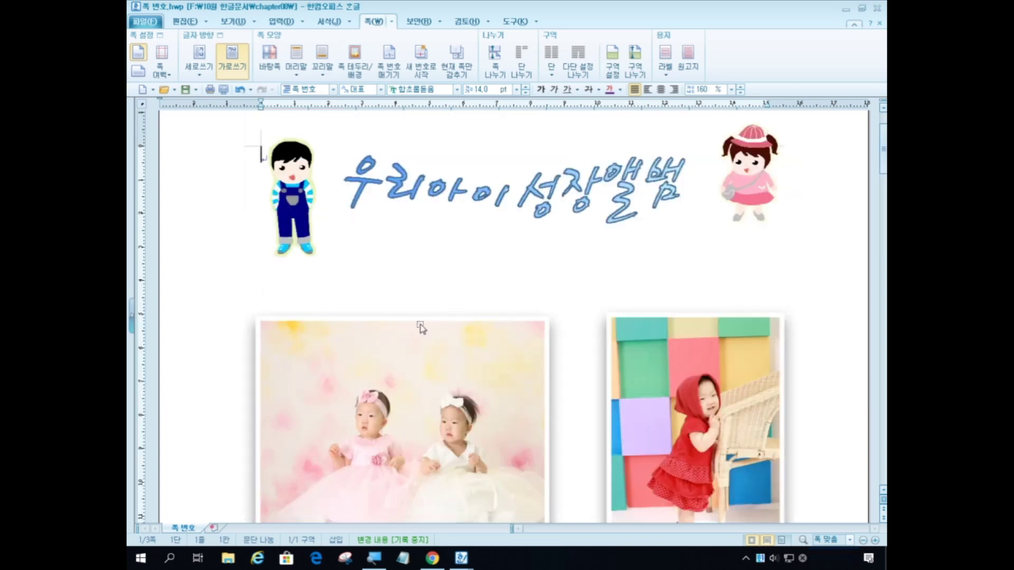
pyautogui.click(260, 156)
pyautogui.scroll(-15, 517, 201)
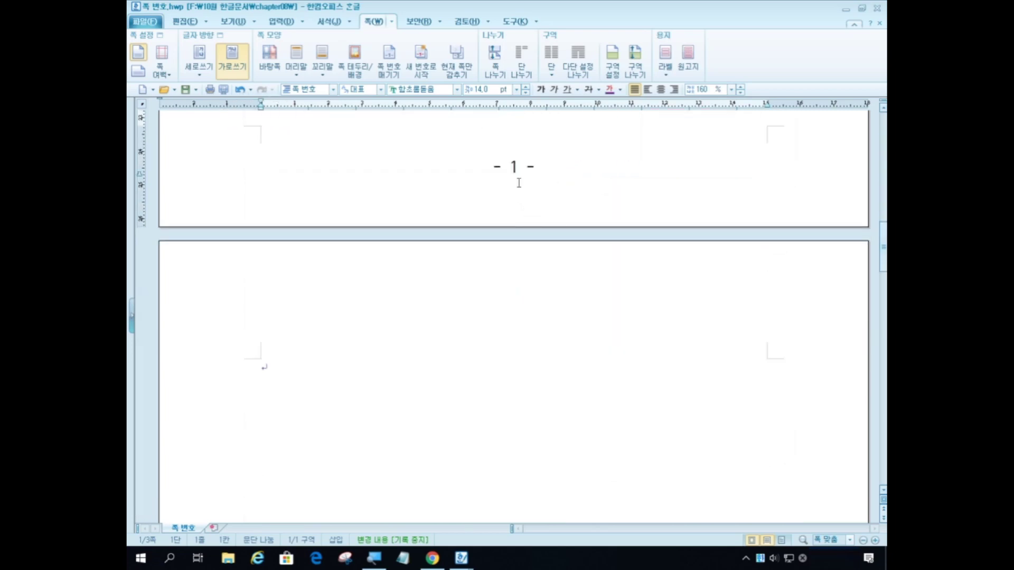
pyautogui.scroll(10, 556, 158)
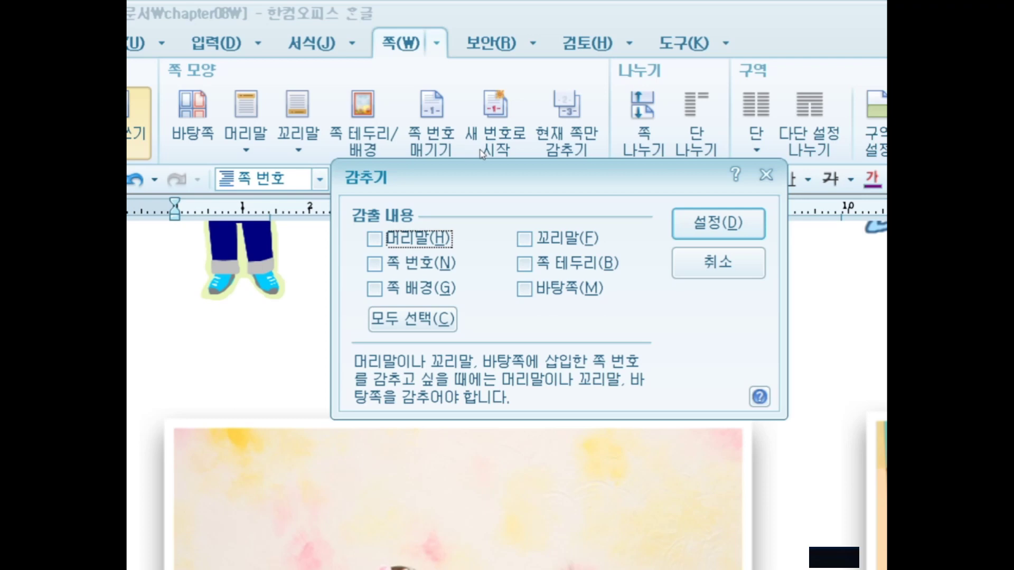
pyautogui.hotkey('alt', 'n')
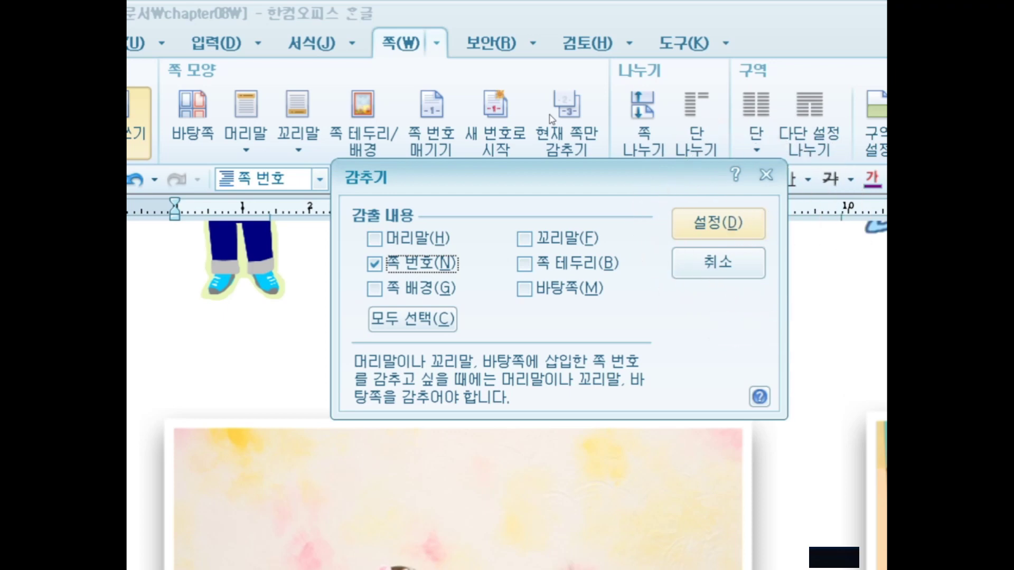
pyautogui.press('Return')
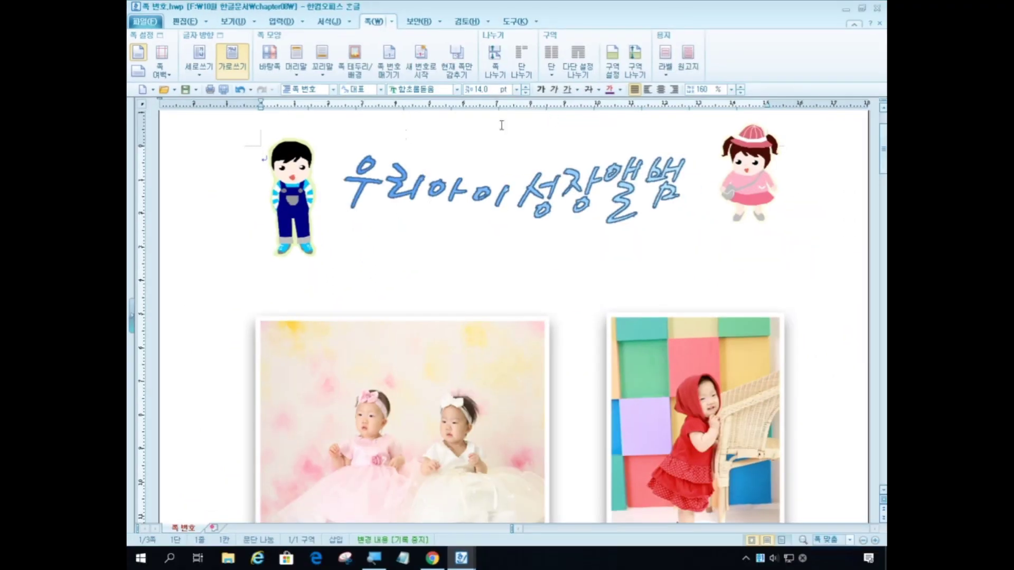
# Step: Check the foot of all three pages to see which page numbers are shown after hiding the first one
pyautogui.scroll(-3, 416, 150)
pyautogui.scroll(-5, 496, 175)
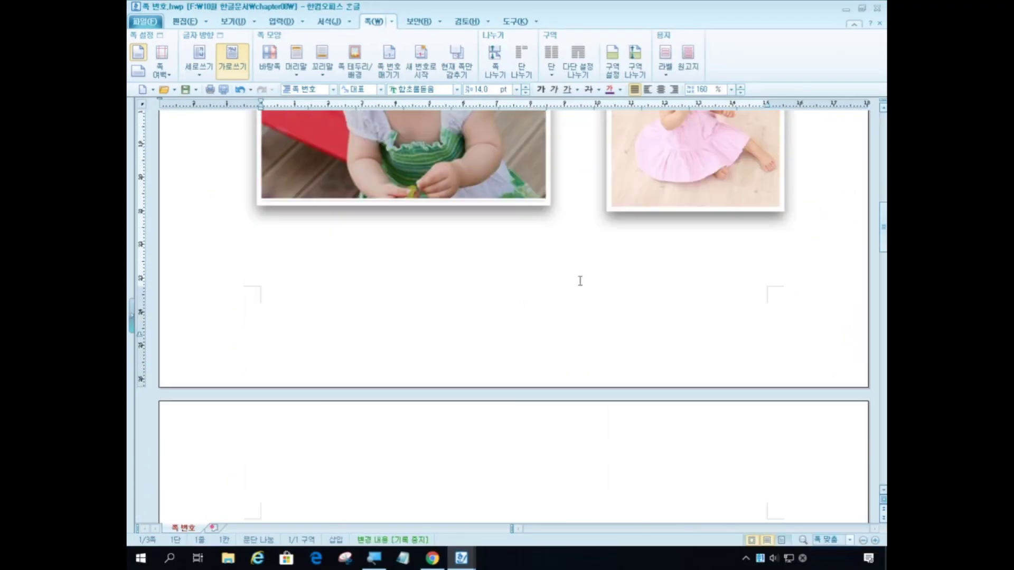
pyautogui.scroll(-10, 560, 301)
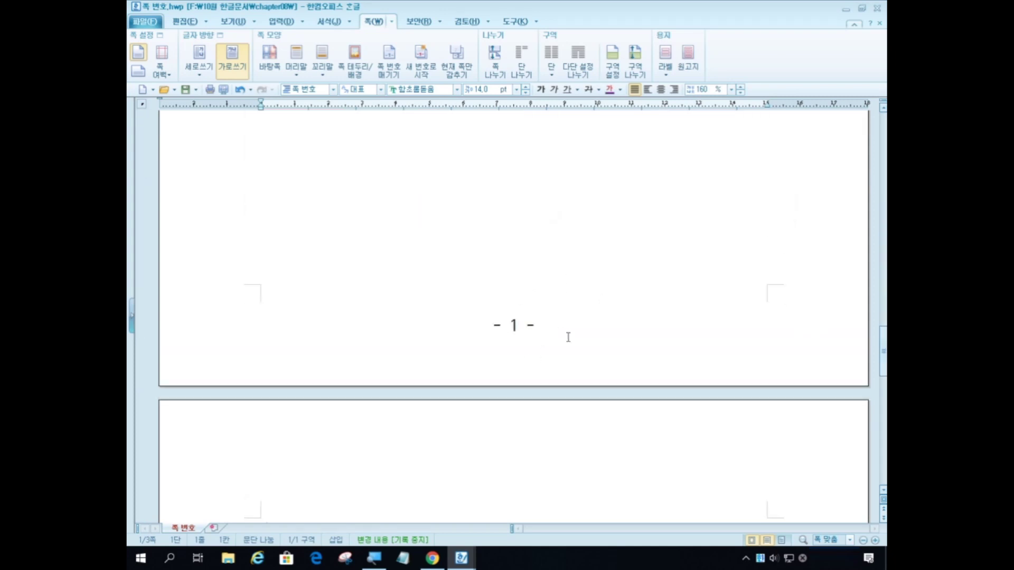
pyautogui.scroll(-10, 566, 334)
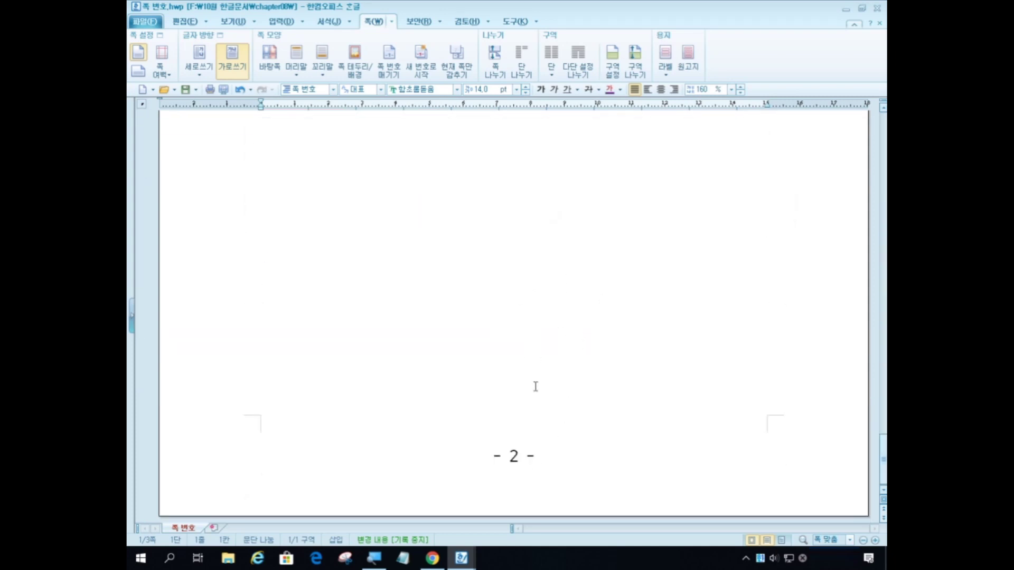
pyautogui.scroll(-6, 542, 461)
pyautogui.scroll(20, 540, 460)
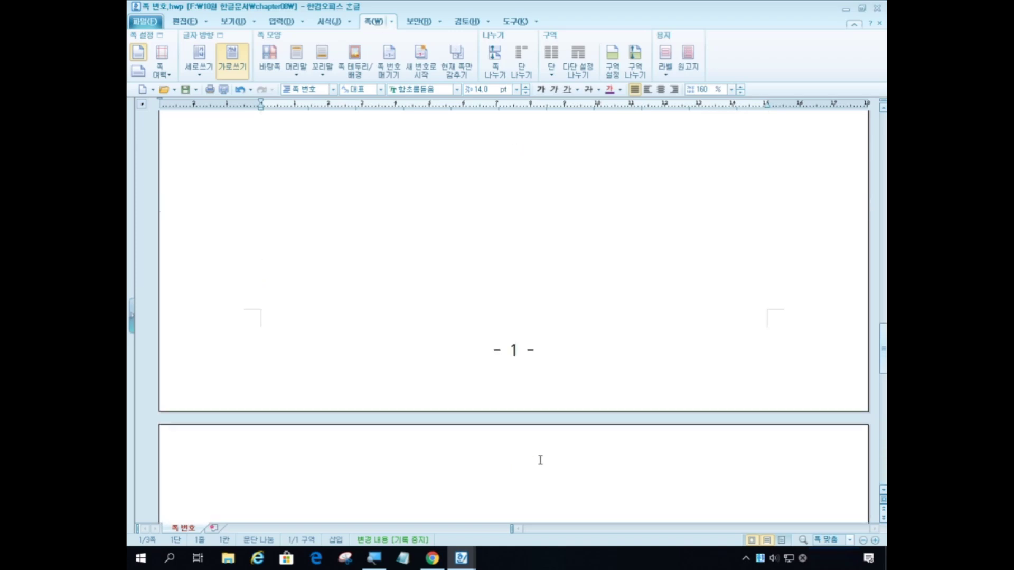
pyautogui.scroll(5, 540, 460)
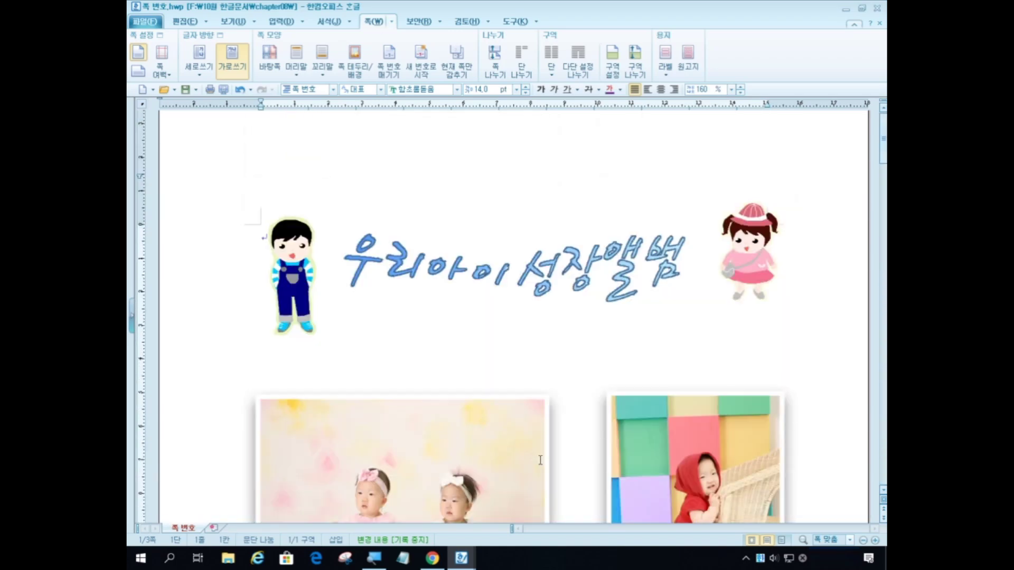
pyautogui.scroll(-12, 541, 460)
pyautogui.scroll(-3, 540, 460)
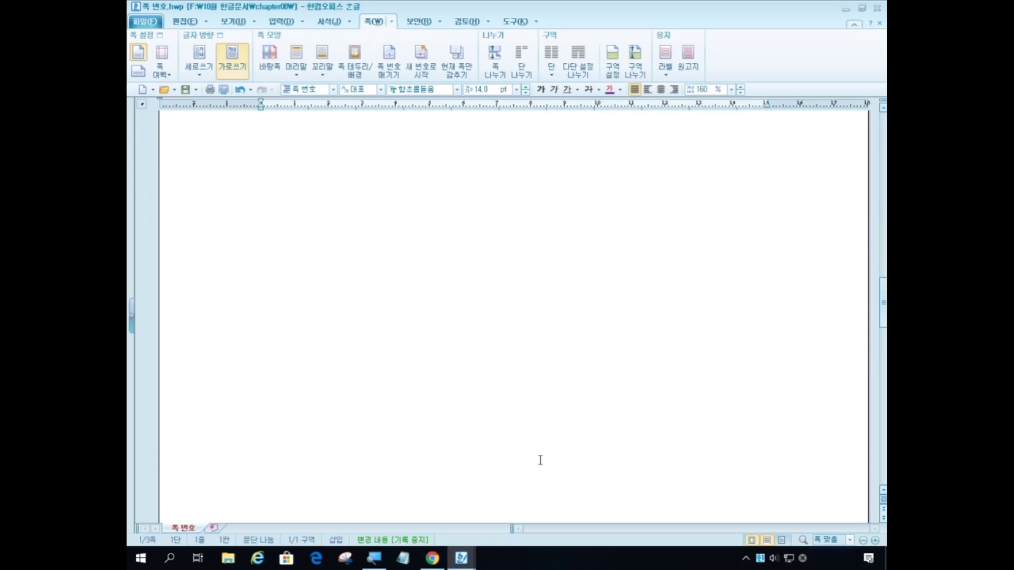
pyautogui.scroll(15, 615, 260)
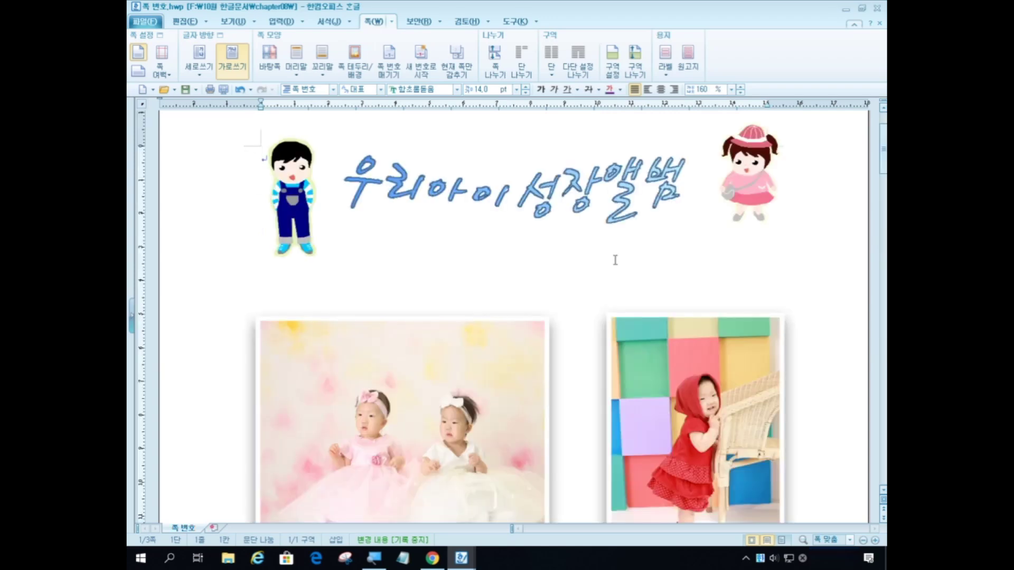
pyautogui.scroll(-8, 615, 260)
pyautogui.scroll(-5, 586, 272)
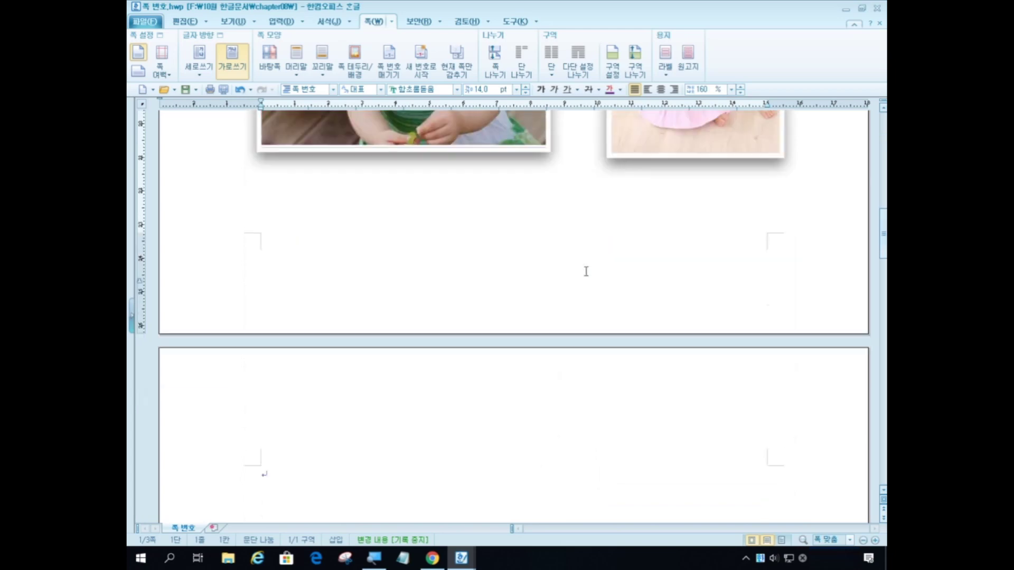
pyautogui.scroll(-5, 586, 271)
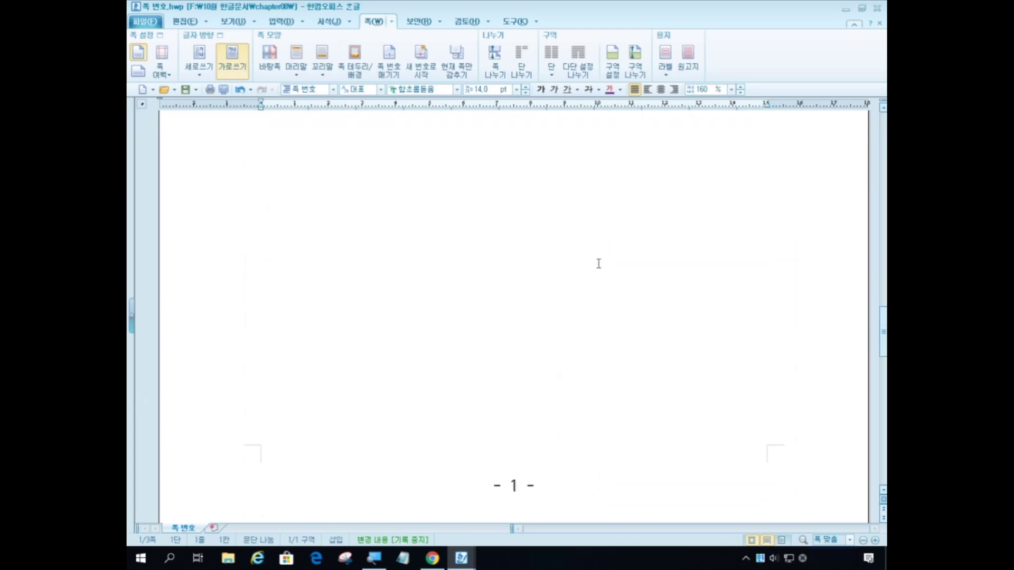
pyautogui.scroll(8, 592, 312)
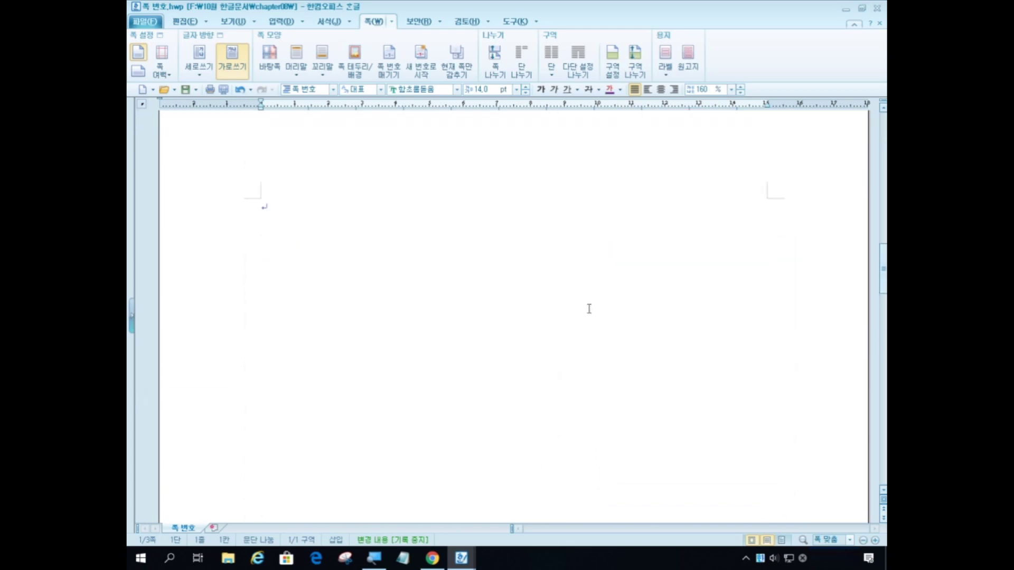
pyautogui.scroll(5, 589, 308)
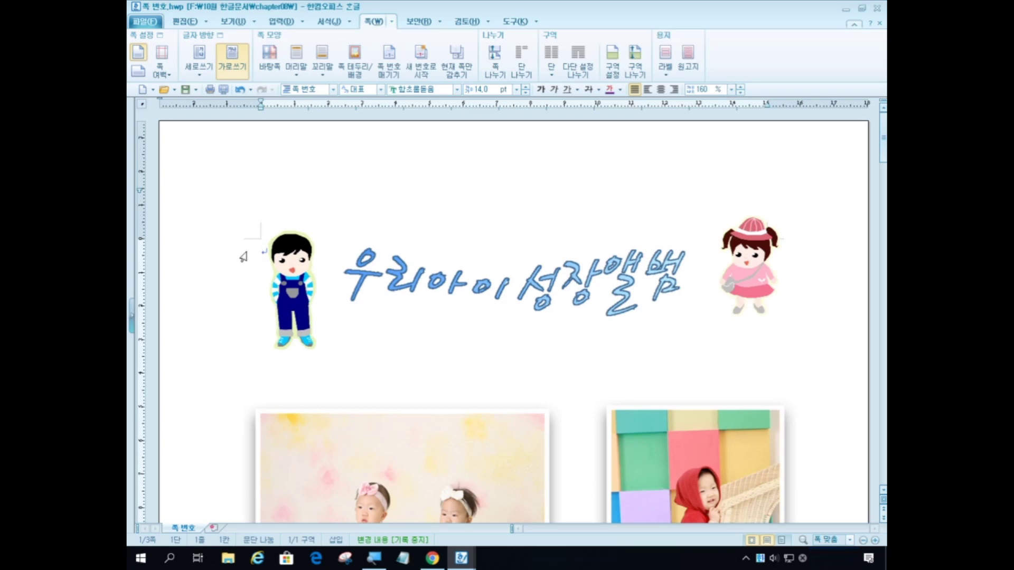
# Step: Place the cursor at the start of the second page and turn on the display of 조판 부호
pyautogui.scroll(-10, 225, 265)
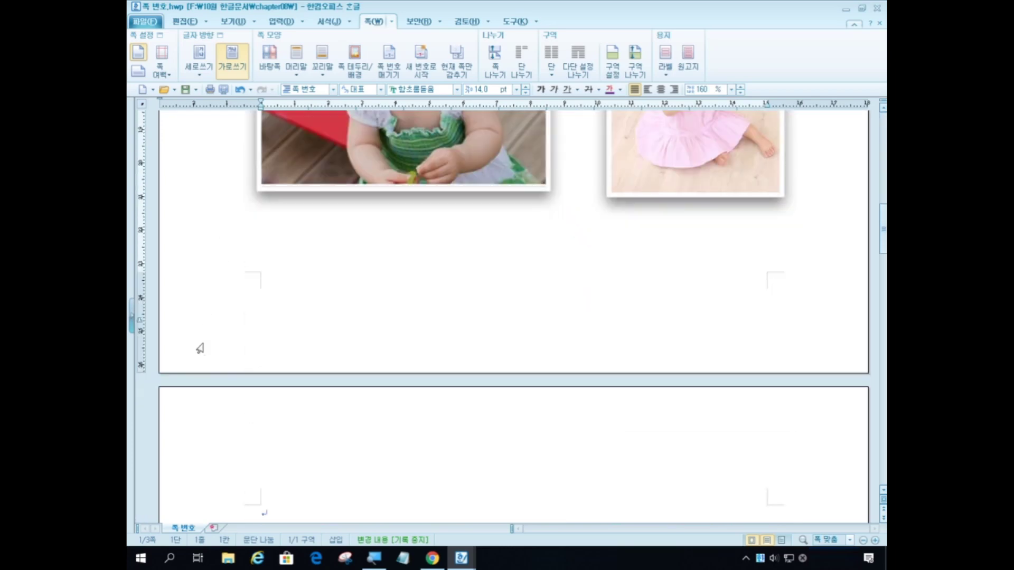
pyautogui.scroll(-3, 290, 356)
pyautogui.click(292, 359)
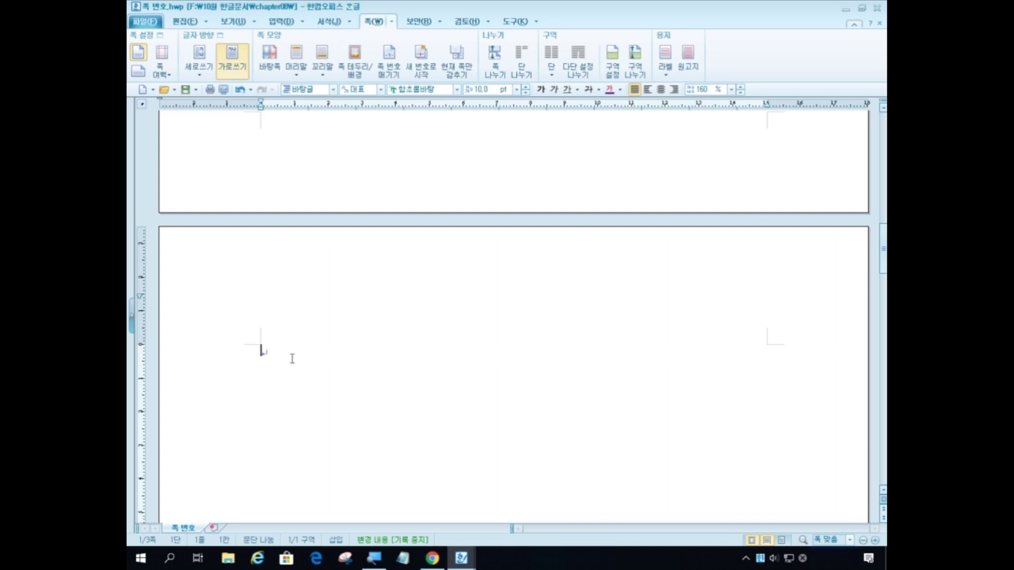
pyautogui.click(230, 22)
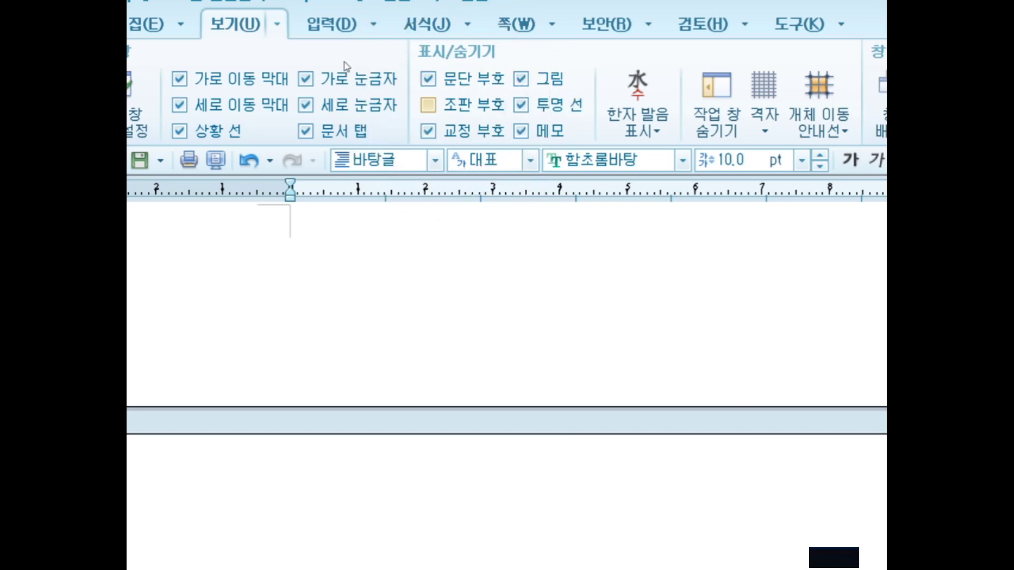
pyautogui.click(427, 104)
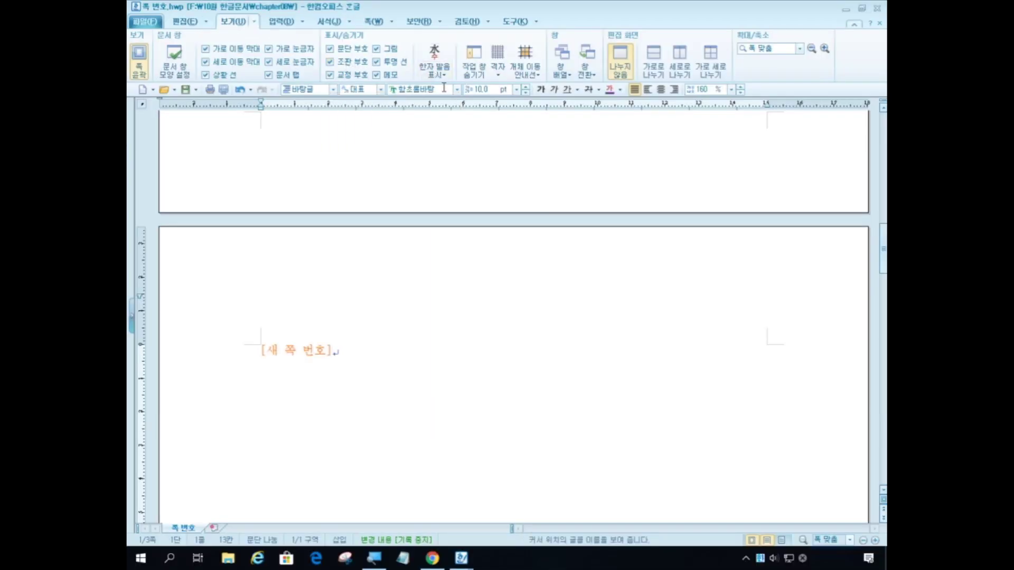
# Step: Delete the [새 쪽 번호] control code from the start of the second page
pyautogui.scroll(10, 364, 166)
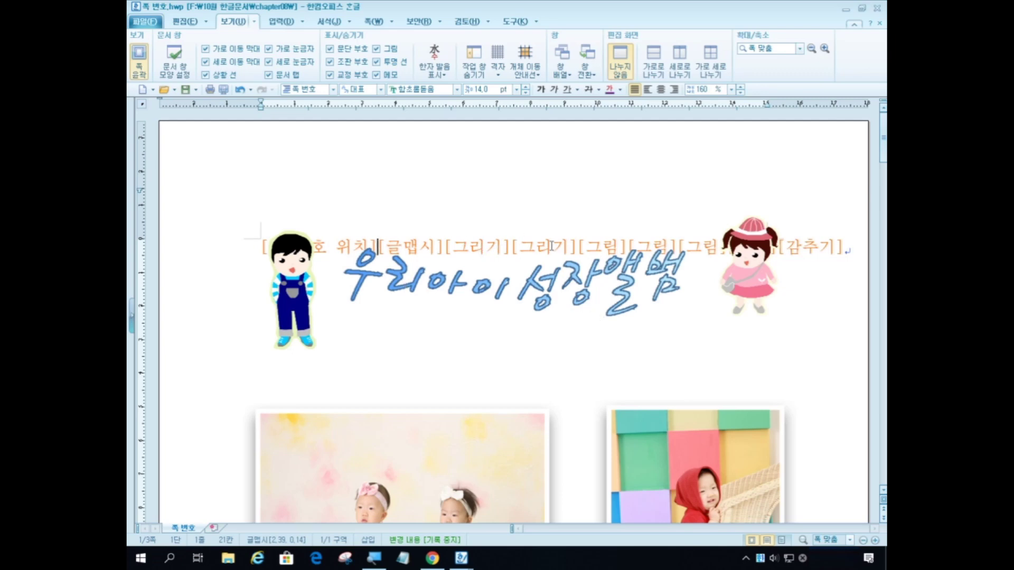
pyautogui.scroll(-3, 640, 193)
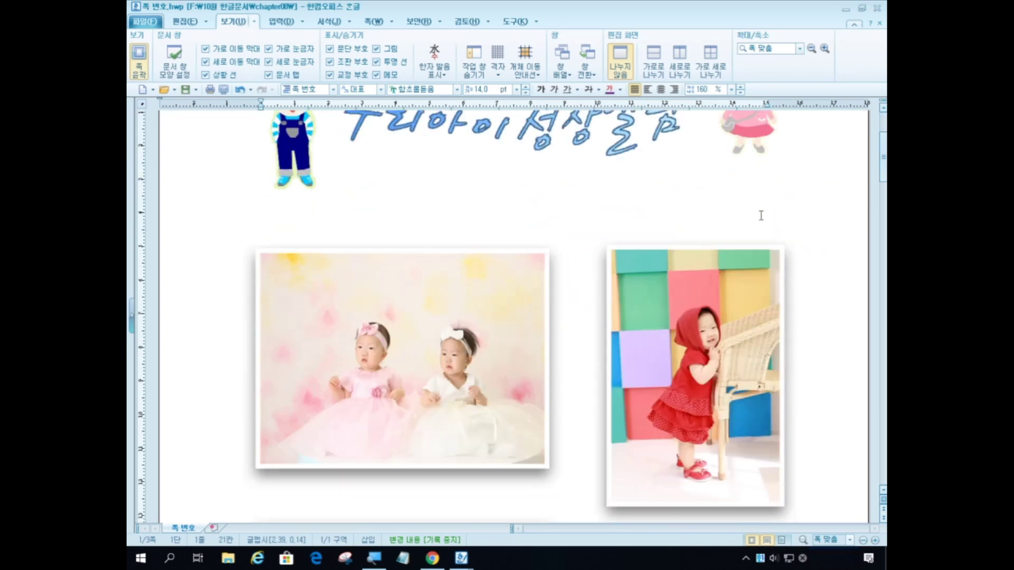
pyautogui.scroll(-1, 656, 231)
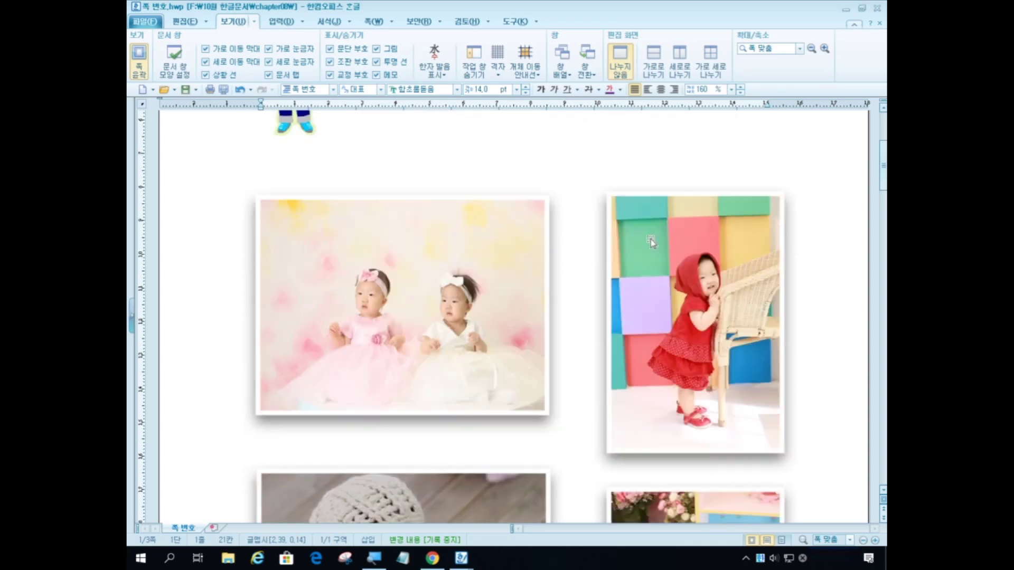
pyautogui.scroll(4, 816, 233)
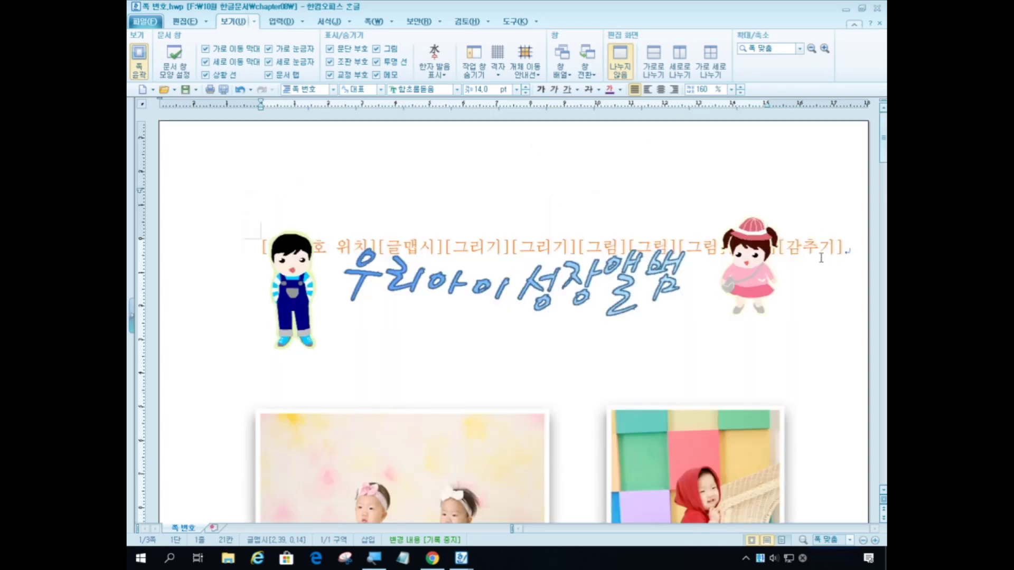
pyautogui.scroll(-15, 821, 257)
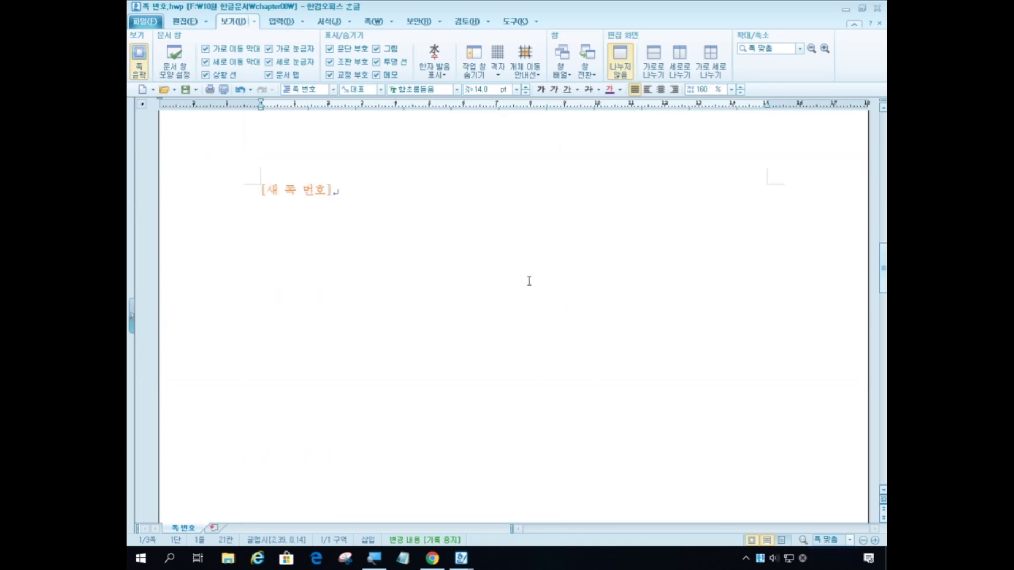
pyautogui.click(375, 235)
pyautogui.scroll(5, 375, 234)
pyautogui.scroll(-5, 354, 287)
pyautogui.click(365, 196)
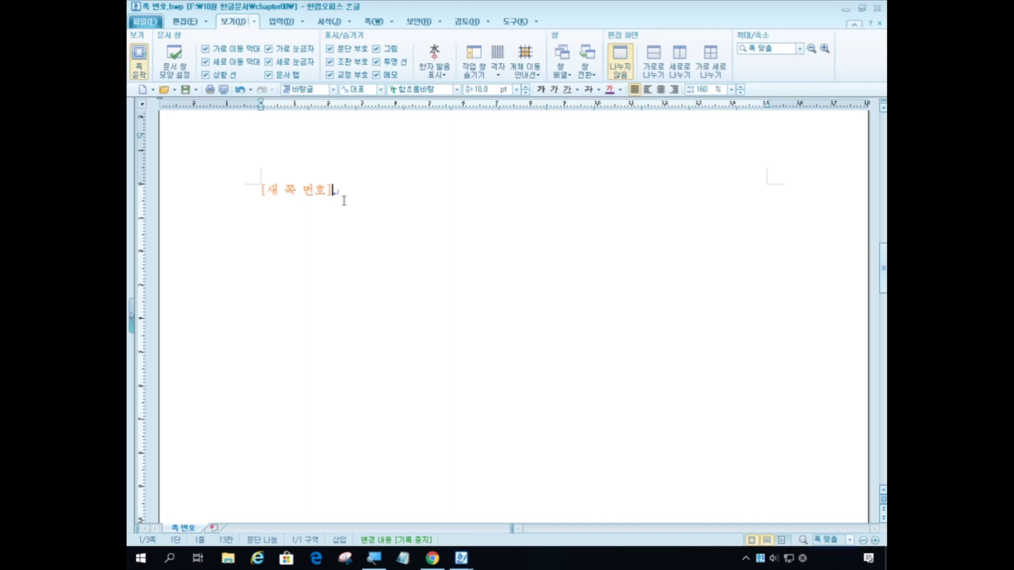
pyautogui.click(290, 189)
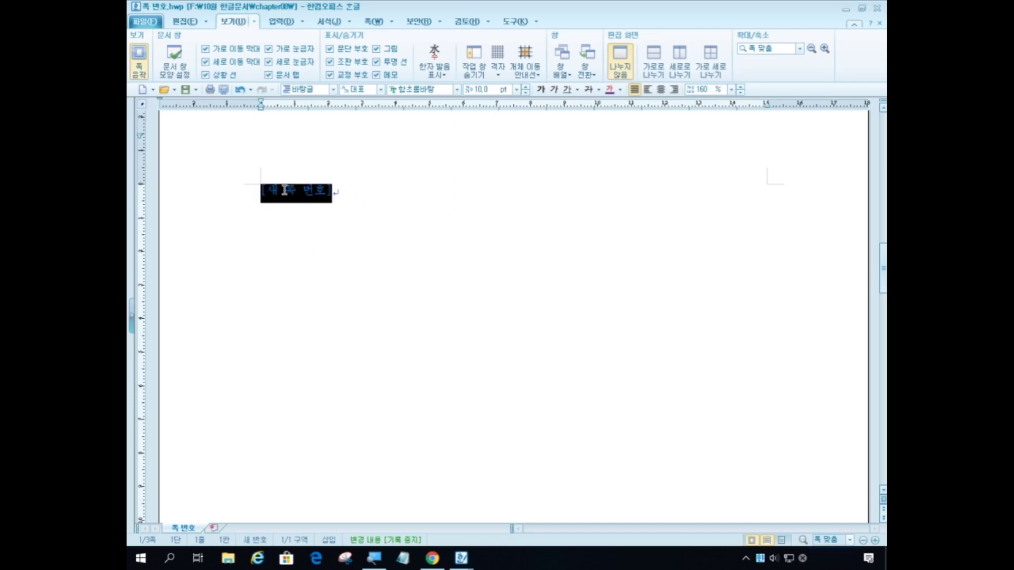
pyautogui.press('Delete')
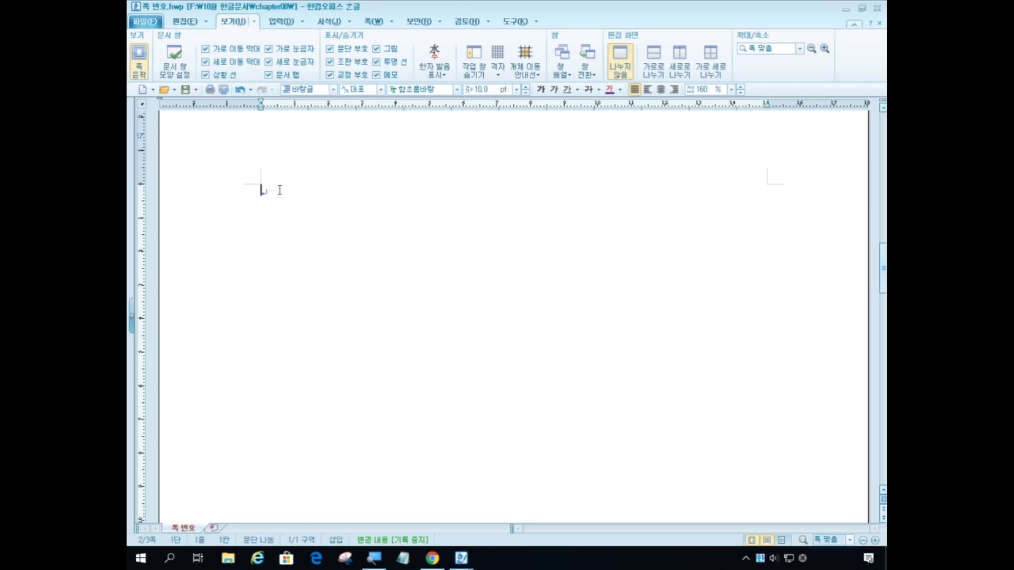
# Step: Check the second page's number, the first page's foot and the first page's control codes after the deletion
pyautogui.scroll(5, 339, 237)
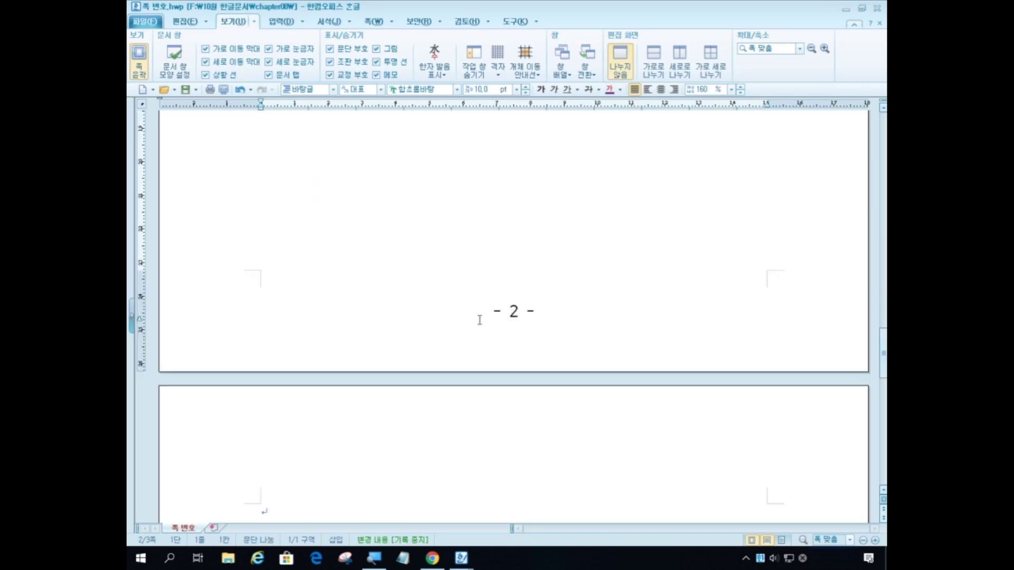
pyautogui.scroll(3, 499, 331)
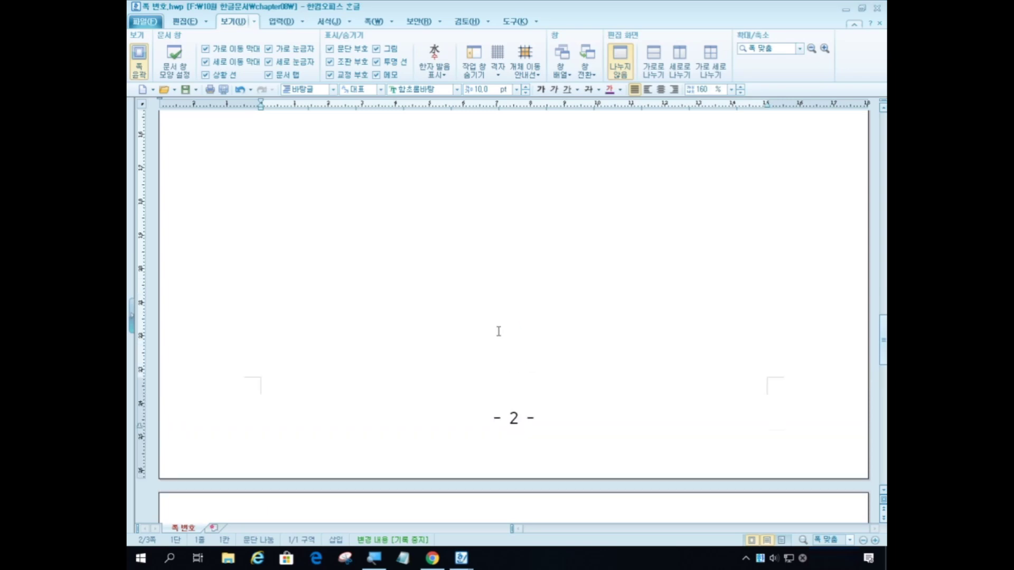
pyautogui.scroll(15, 511, 394)
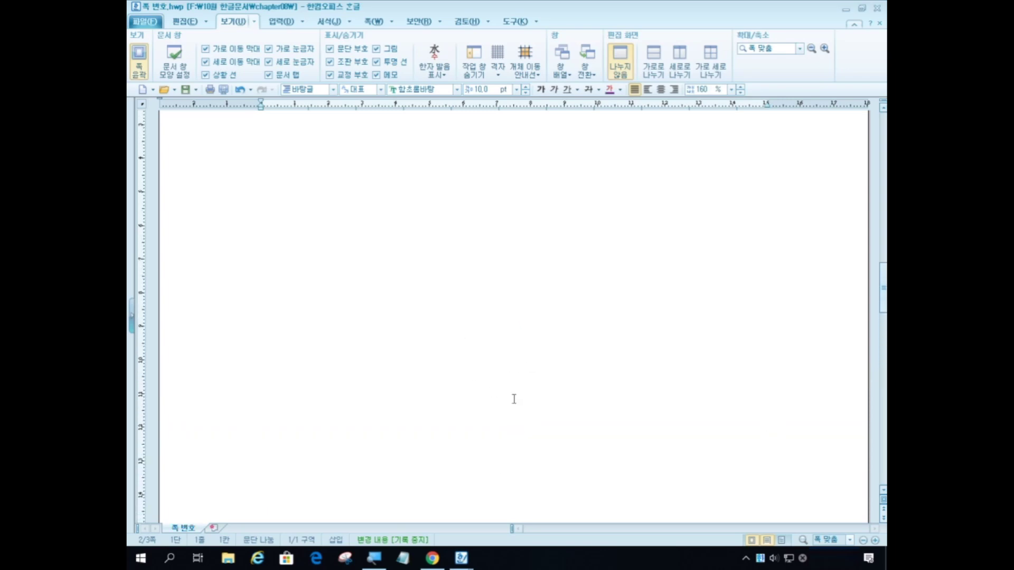
pyautogui.scroll(5, 511, 394)
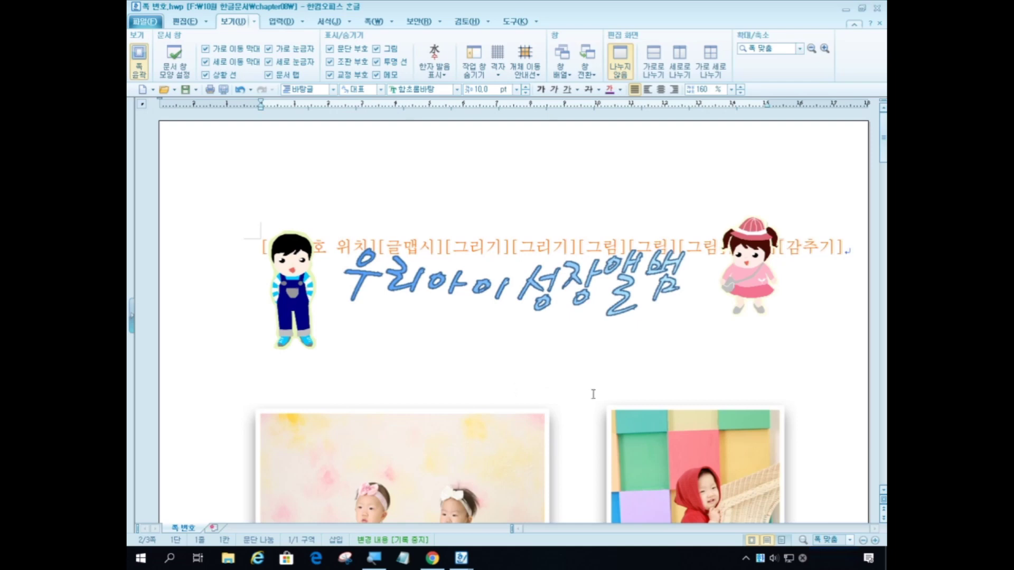
pyautogui.scroll(-13, 611, 412)
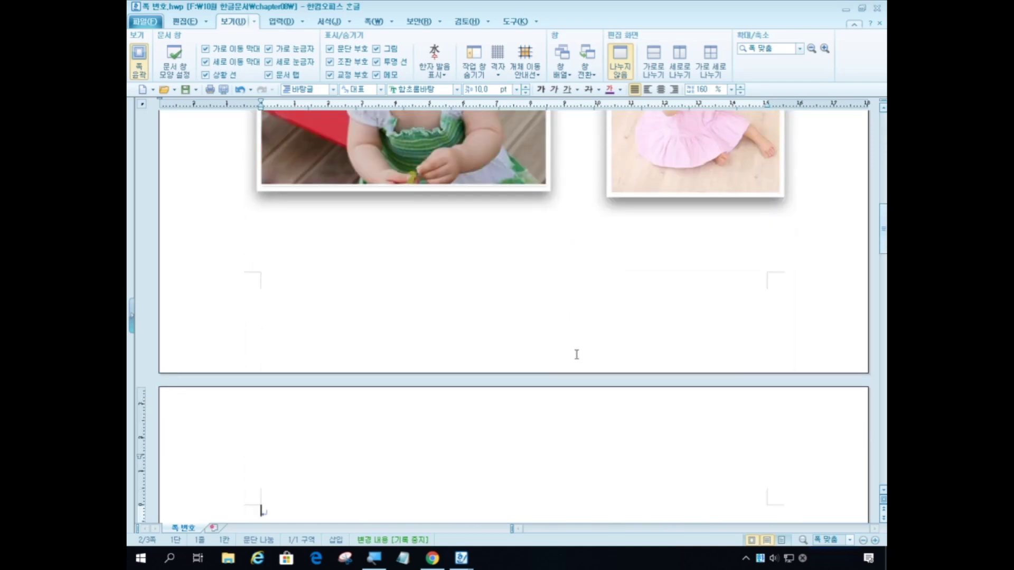
pyautogui.scroll(10, 576, 355)
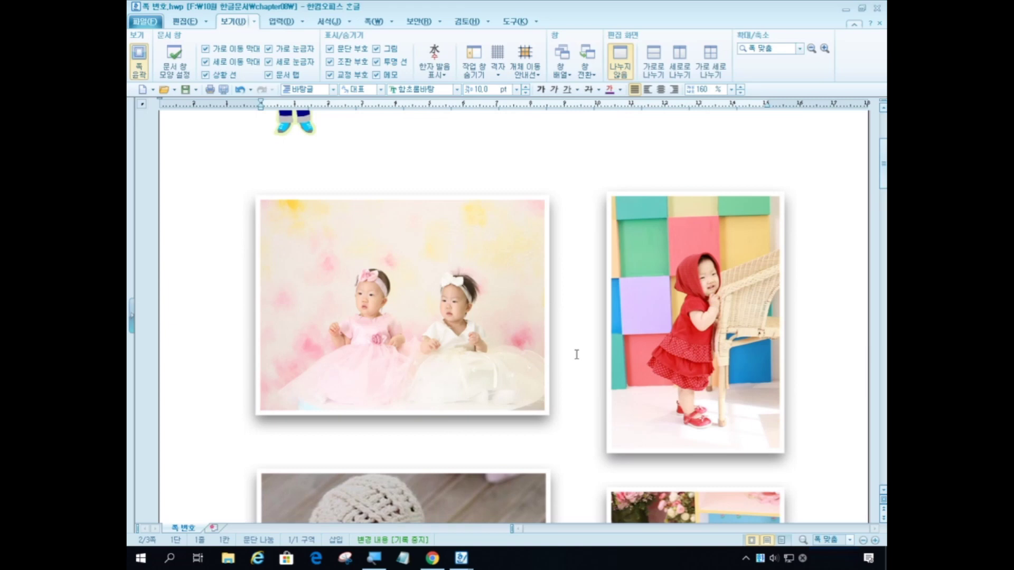
pyautogui.scroll(4, 577, 354)
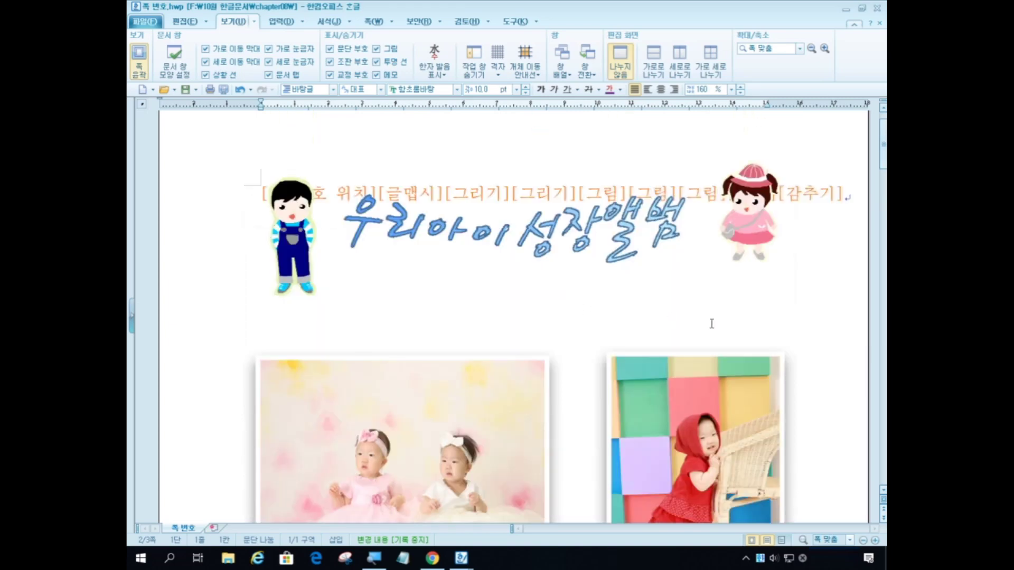
# Step: Delete the [감추기] control code from the first page's title line and turn off the display of 조판 부호
pyautogui.click(815, 252)
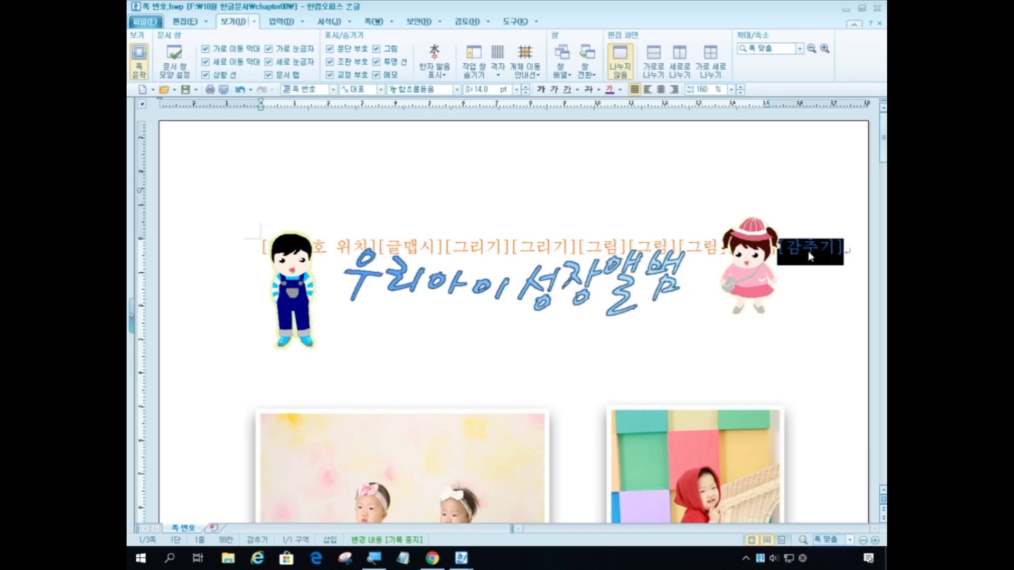
pyautogui.press('Delete')
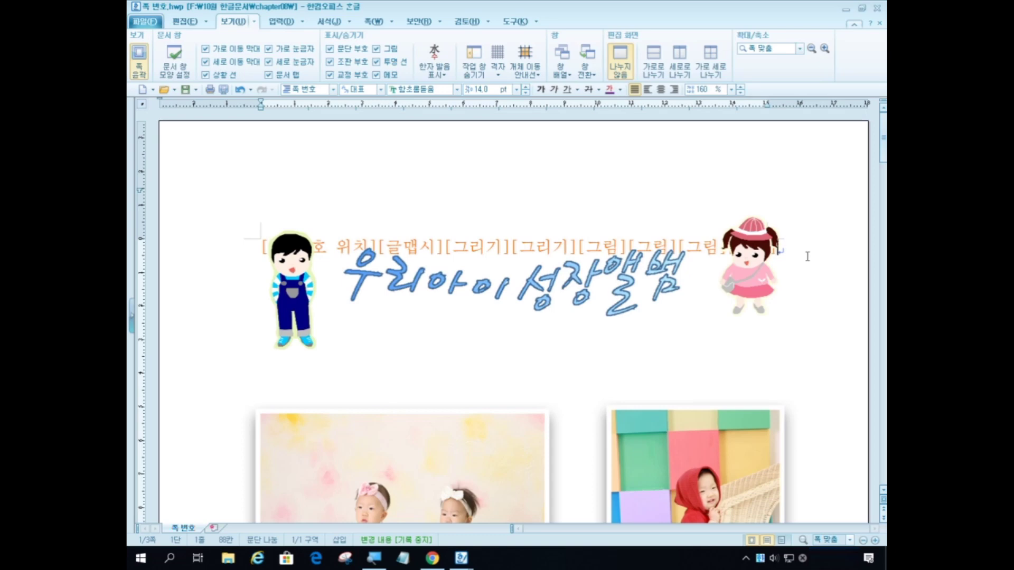
pyautogui.scroll(-3, 794, 279)
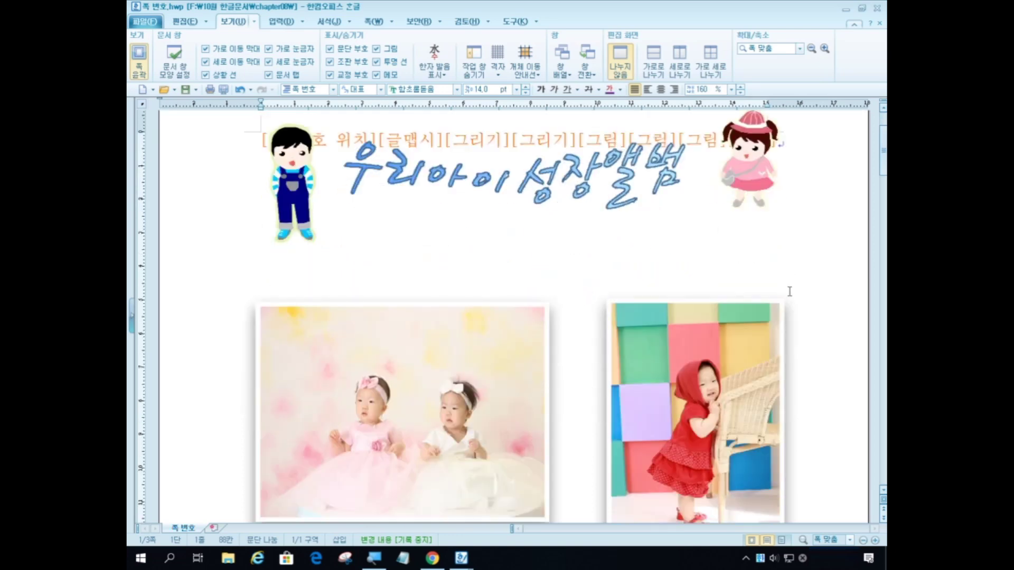
pyautogui.scroll(3, 813, 293)
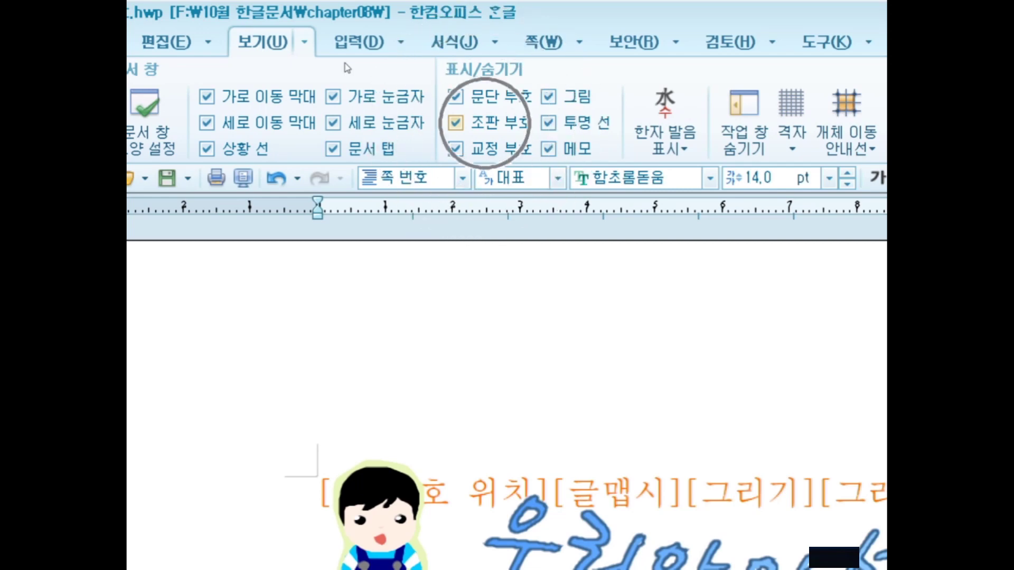
pyautogui.hotkey('ctrl', 'g')
pyautogui.press('c')
# Step: Check the foot of all three pages to see which page numbers are shown after removing the 감추기 code
pyautogui.scroll(-5, 507, 396)
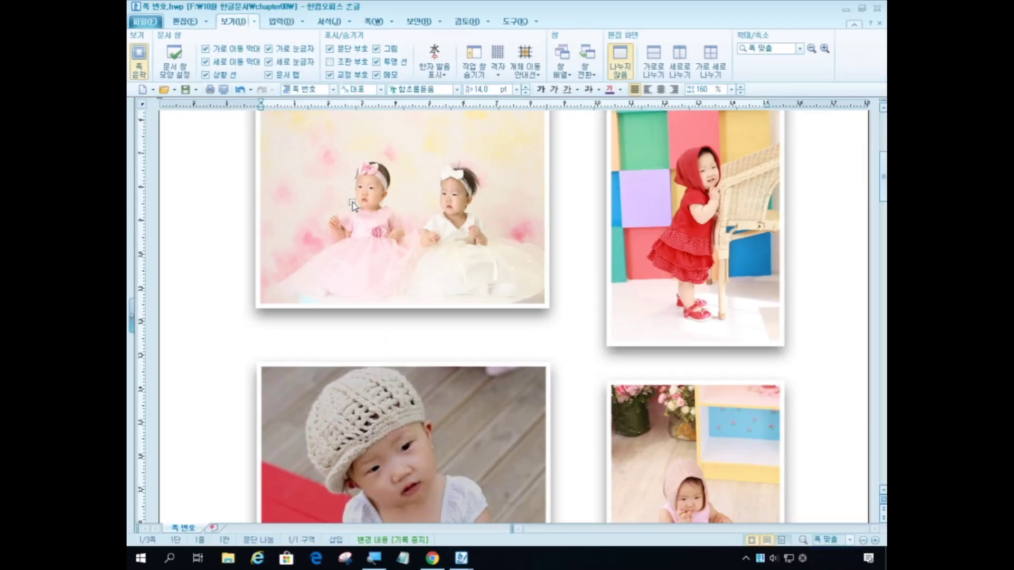
pyautogui.scroll(5, 809, 544)
pyautogui.scroll(-10, 504, 270)
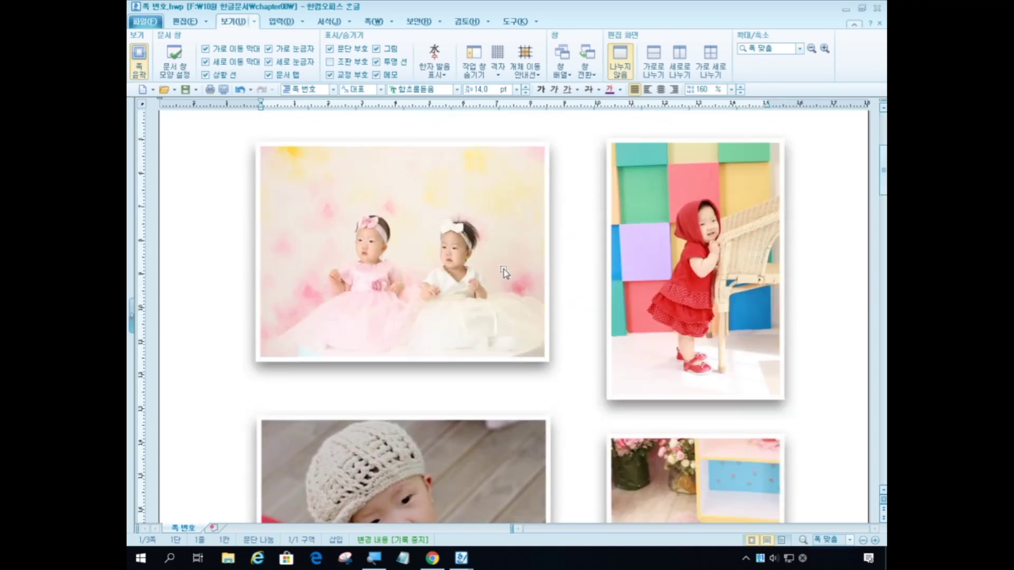
pyautogui.scroll(3, 503, 271)
pyautogui.scroll(8, 504, 273)
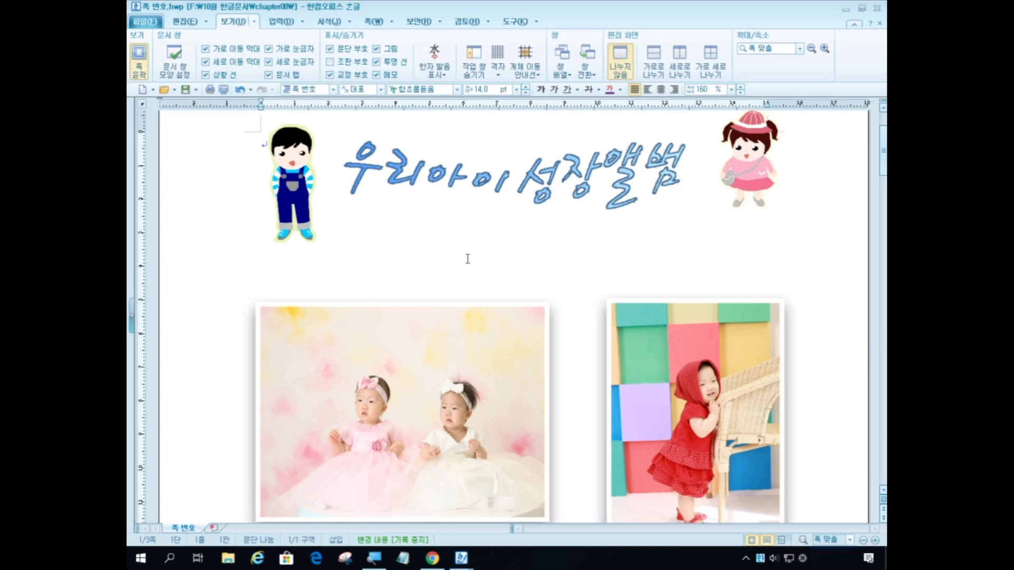
pyautogui.scroll(-10, 467, 258)
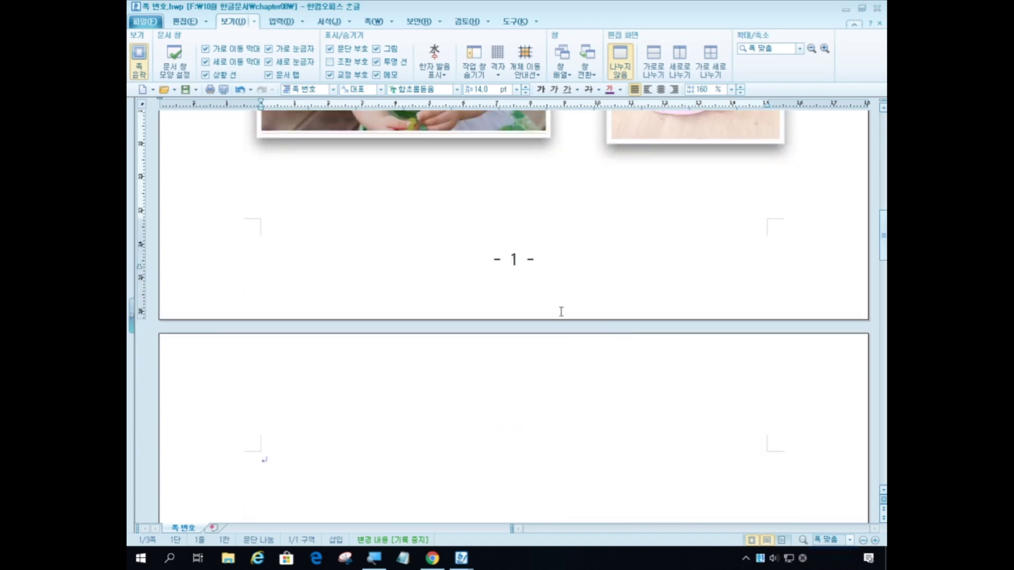
pyautogui.scroll(-12, 523, 270)
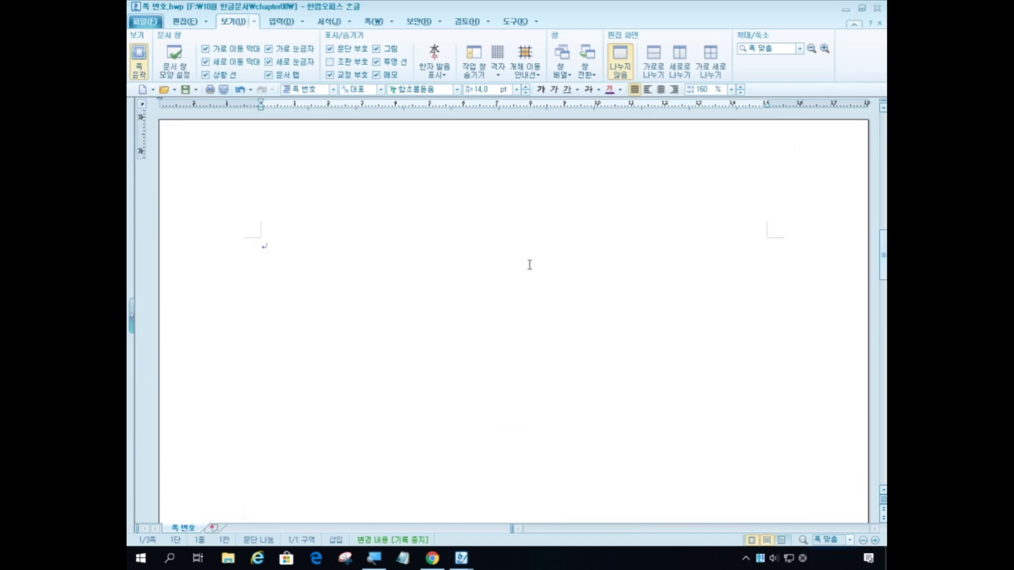
pyautogui.scroll(-10, 547, 283)
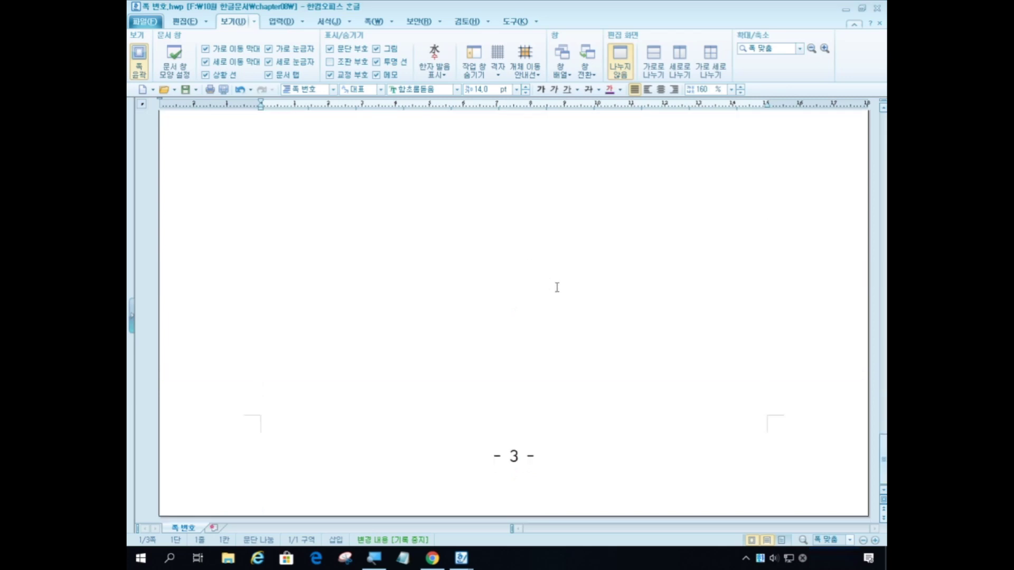
pyautogui.scroll(15, 488, 326)
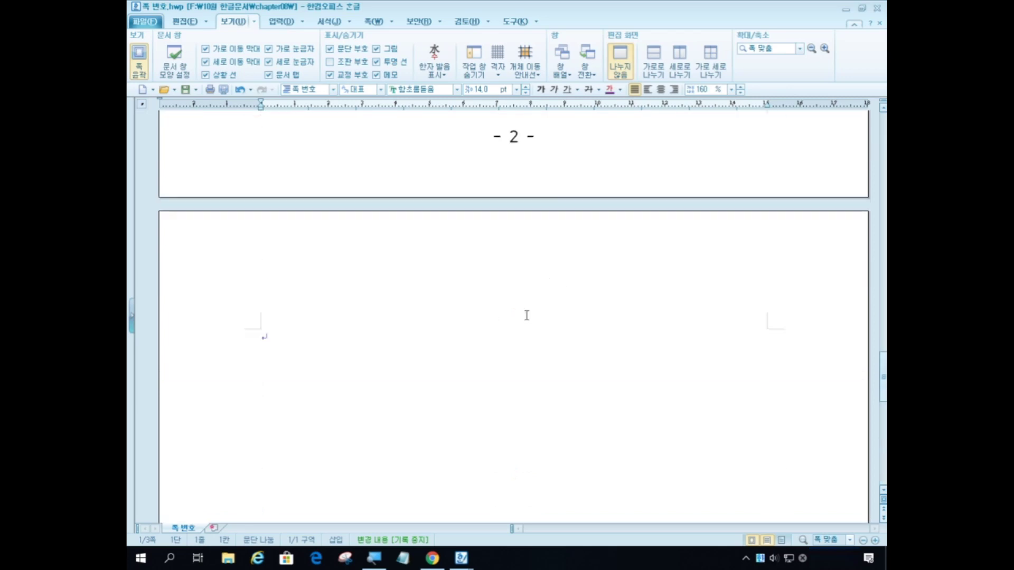
pyautogui.scroll(15, 527, 314)
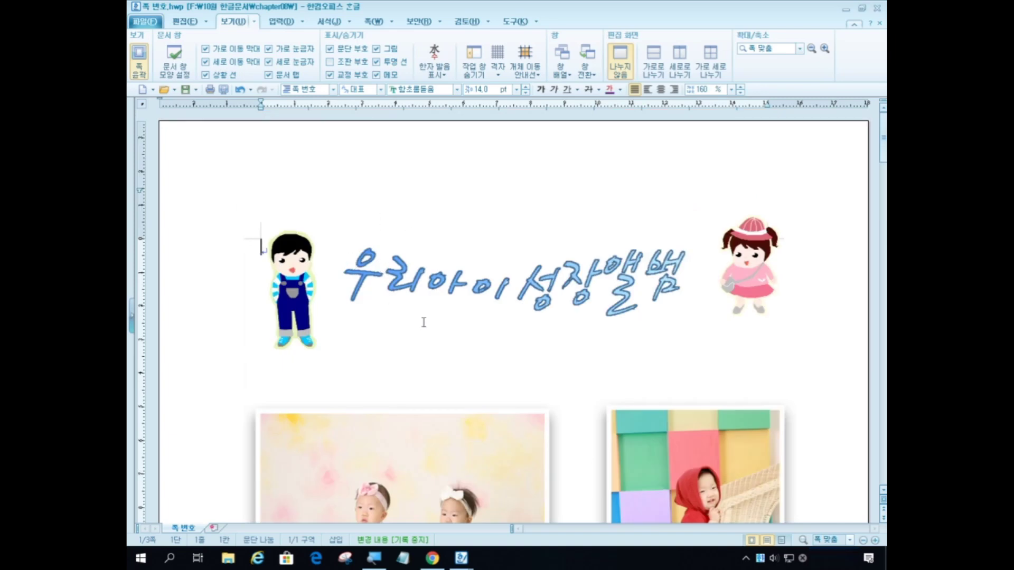
pyautogui.scroll(-10, 412, 332)
pyautogui.scroll(-3, 446, 346)
pyautogui.scroll(12, 448, 347)
# Step: Open the BookReview document from the Sample folder inside the 문서 library
pyautogui.click(185, 93)
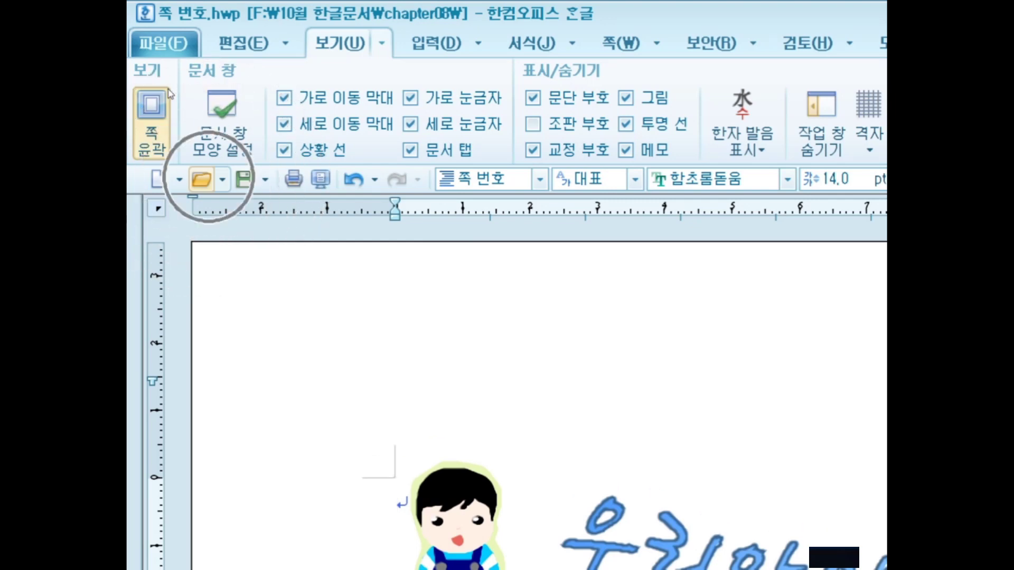
pyautogui.hotkey('alt', 'o')
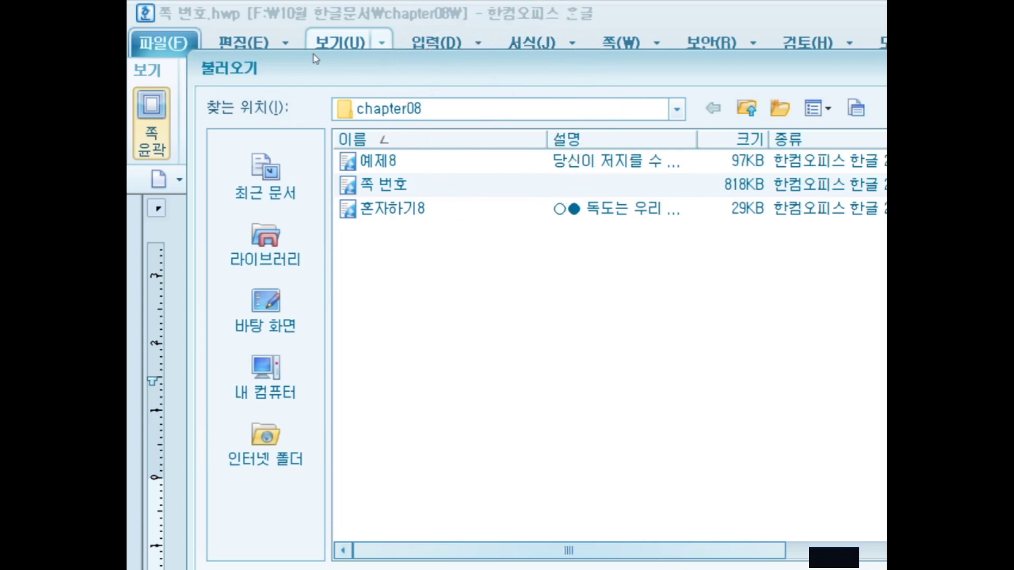
pyautogui.click(266, 245)
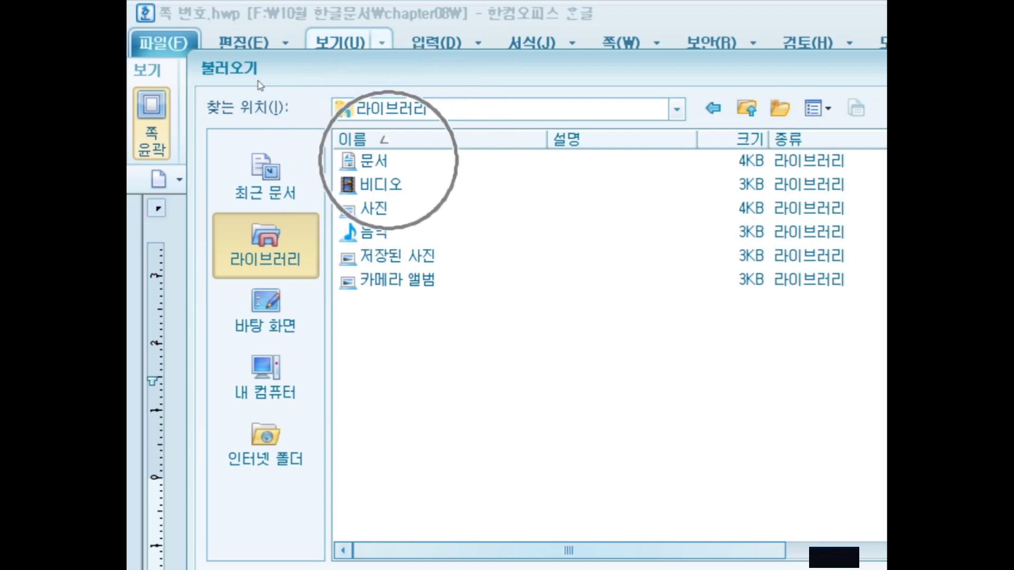
pyautogui.press('Down')
pyautogui.press('Return')
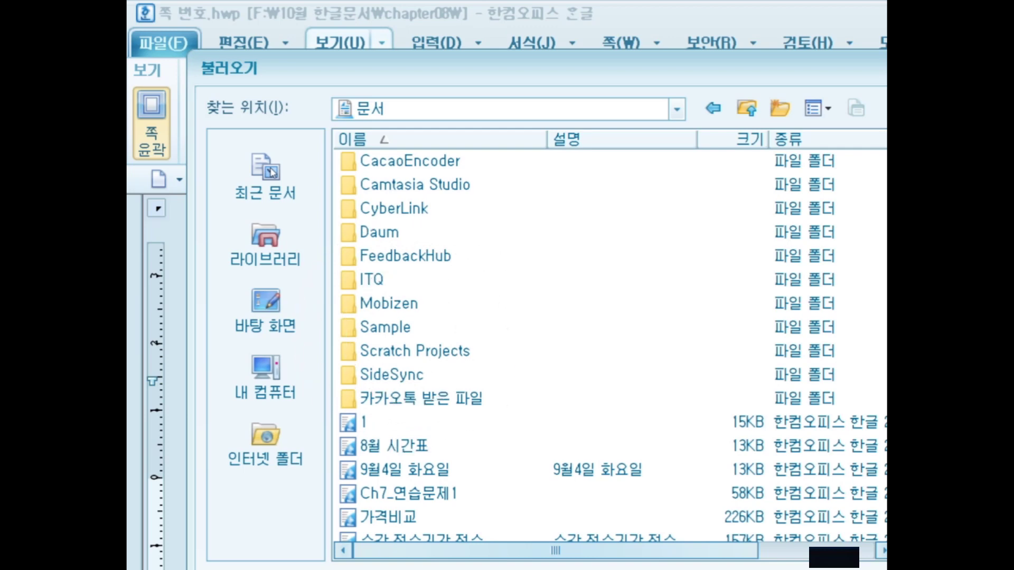
pyautogui.doubleClick(385, 327)
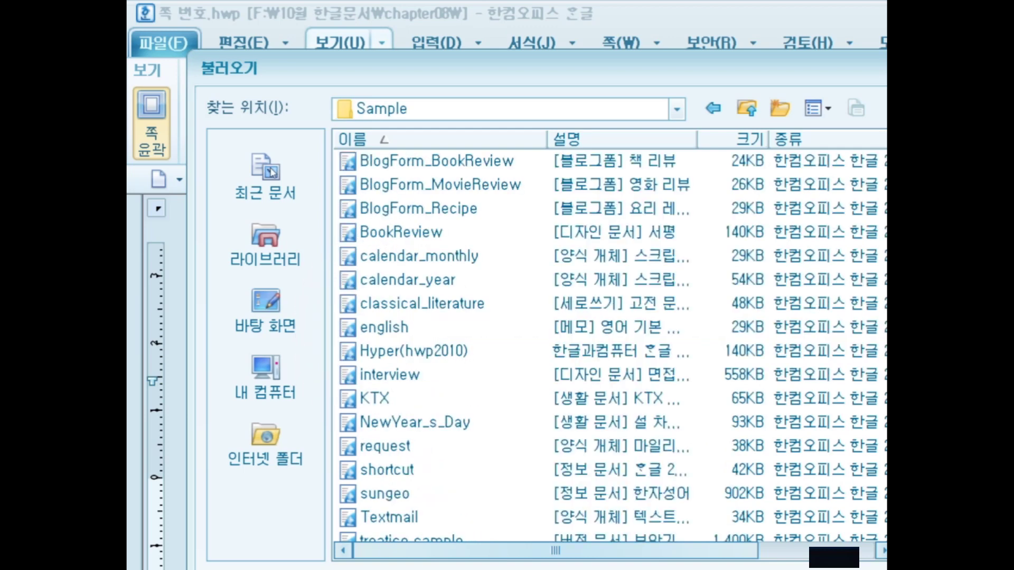
pyautogui.scroll(-1, 312, 108)
pyautogui.scroll(1, 312, 108)
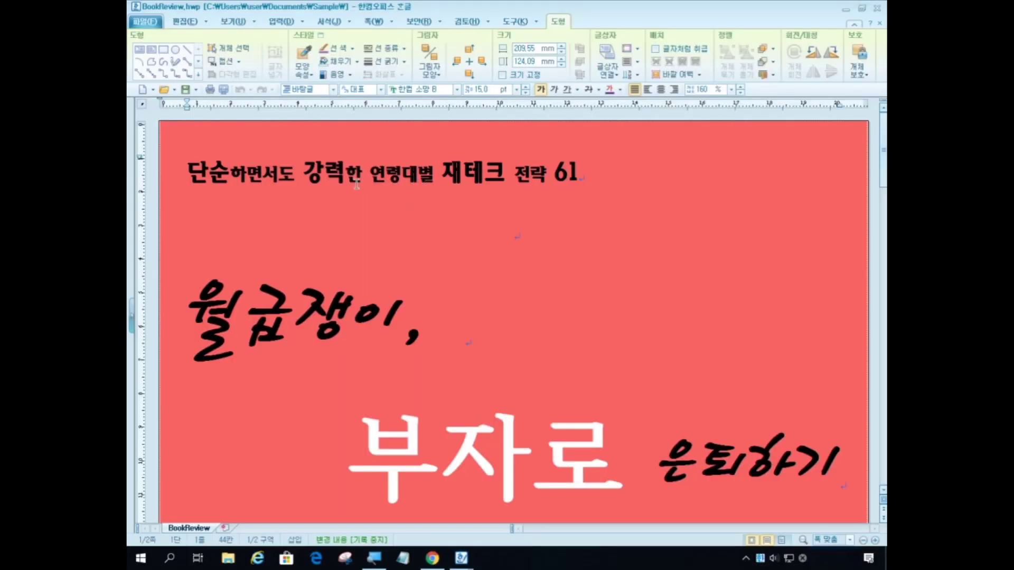
# Step: Examine the first page of BookReview, from the red title block down to the chapter list
pyautogui.scroll(-6, 444, 217)
pyautogui.scroll(-4, 417, 211)
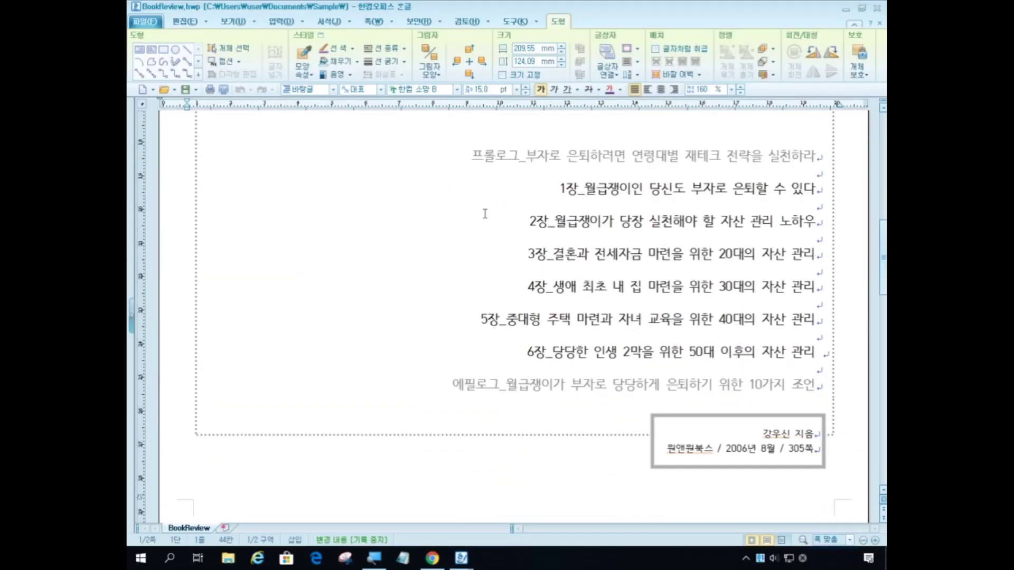
pyautogui.scroll(10, 483, 211)
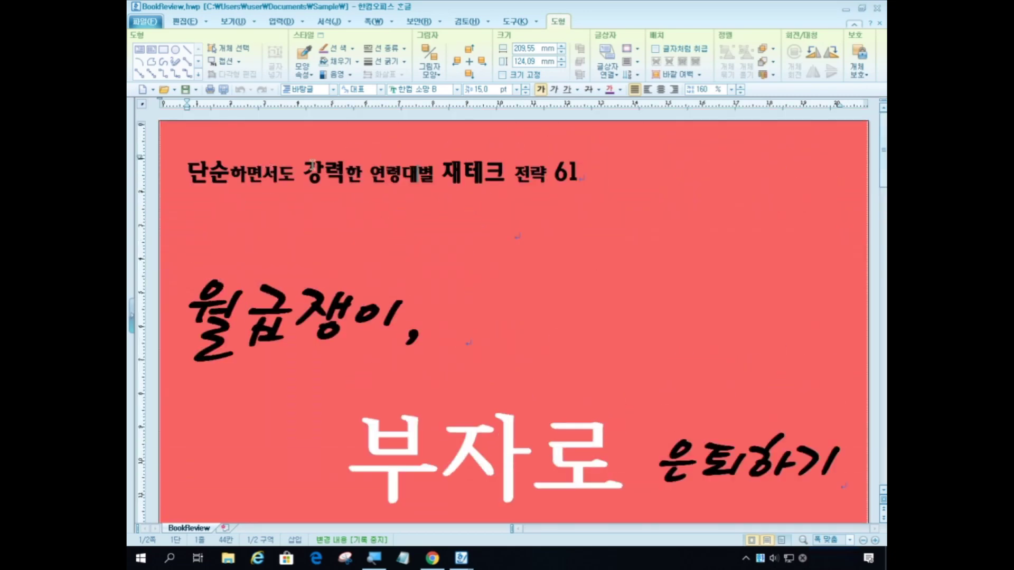
pyautogui.click(384, 170)
pyautogui.click(341, 169)
pyautogui.scroll(-2, 570, 185)
pyautogui.scroll(-6, 528, 264)
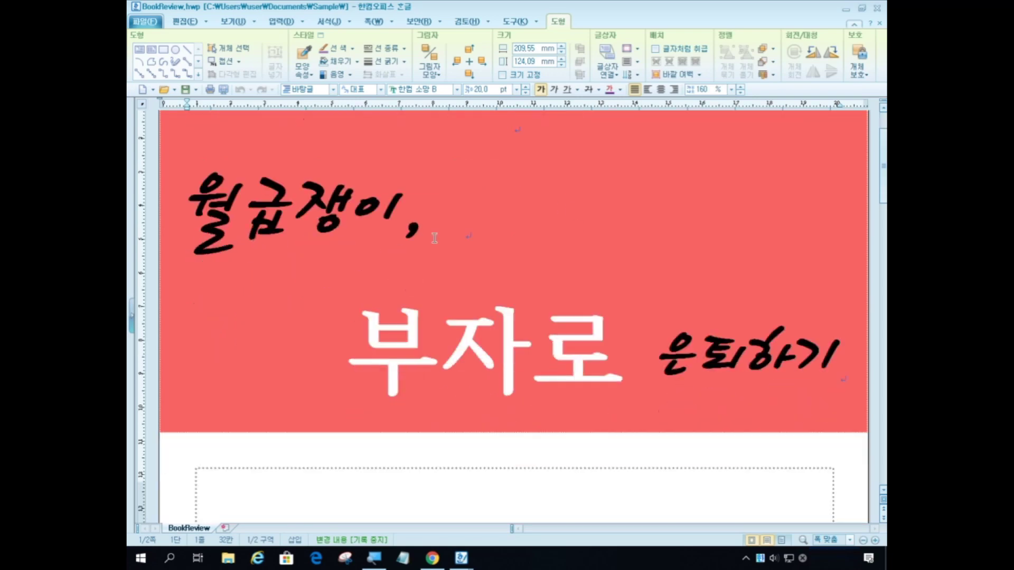
pyautogui.scroll(-3, 682, 308)
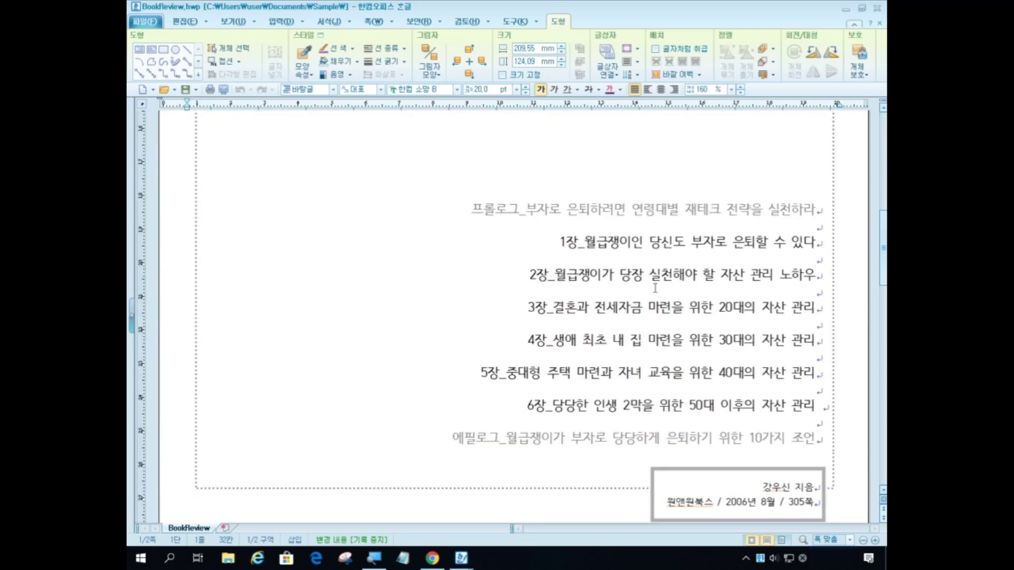
pyautogui.click(641, 215)
pyautogui.click(663, 274)
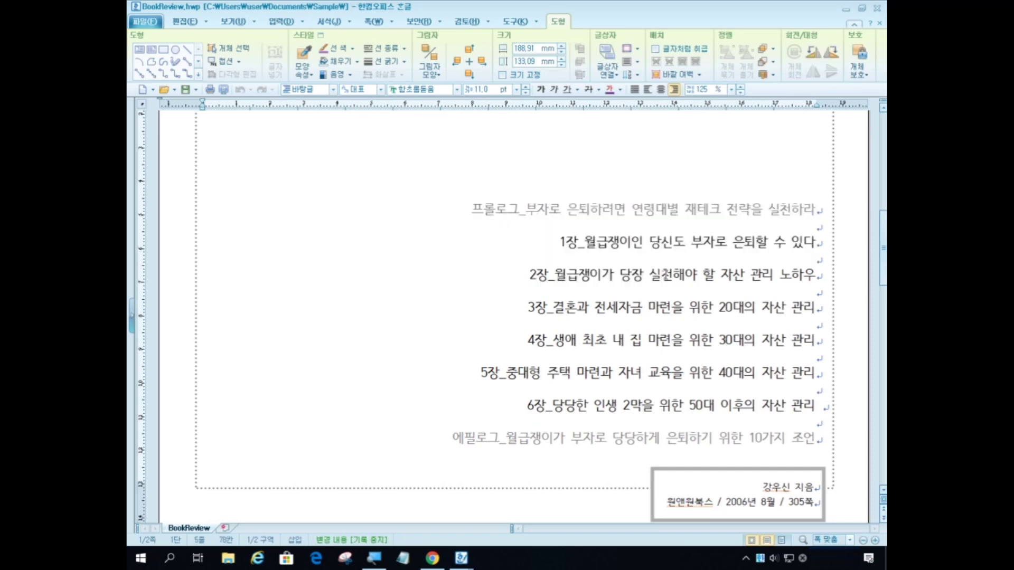
# Step: Look through the 출판사 리뷰 text boxes on the second page, undo the last change, and return to the chapter list
pyautogui.scroll(-4, 650, 297)
pyautogui.scroll(-6, 692, 265)
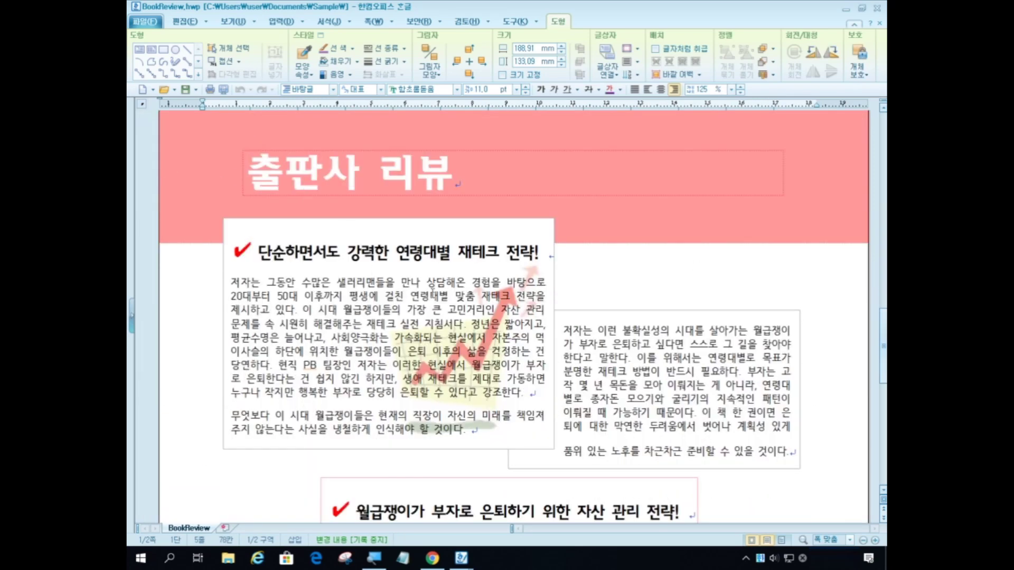
pyautogui.scroll(-8, 567, 355)
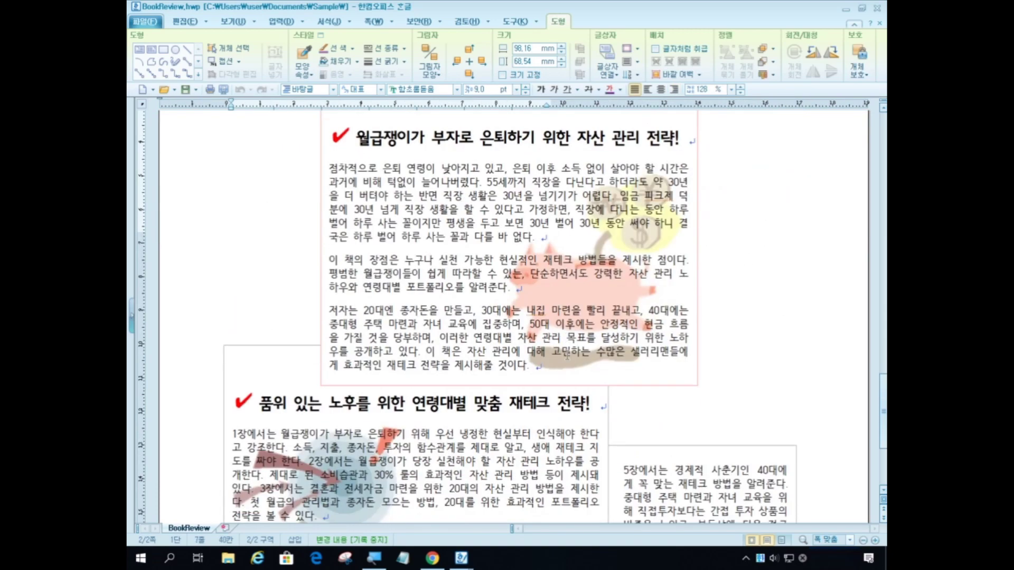
pyautogui.scroll(6, 567, 355)
pyautogui.click(567, 355)
pyautogui.scroll(3, 567, 354)
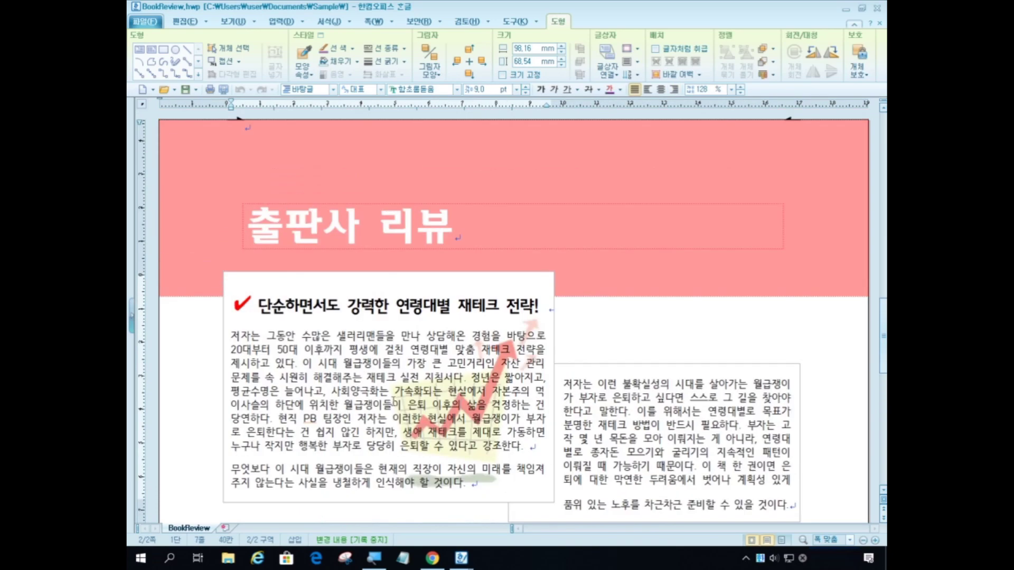
pyautogui.hotkey('ctrl', 'z')
pyautogui.scroll(-7, 513, 316)
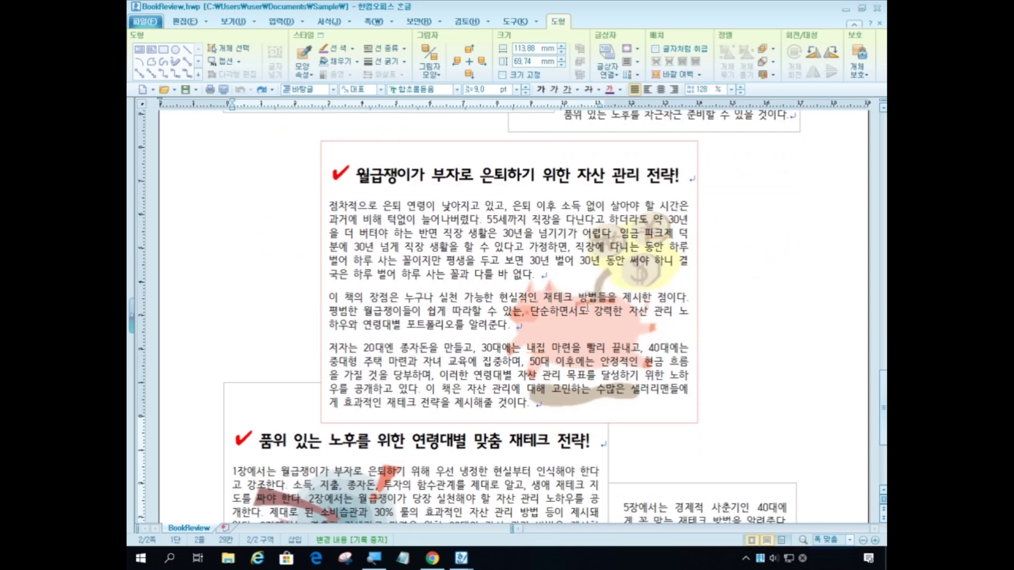
pyautogui.scroll(7, 512, 317)
pyautogui.scroll(10, 535, 310)
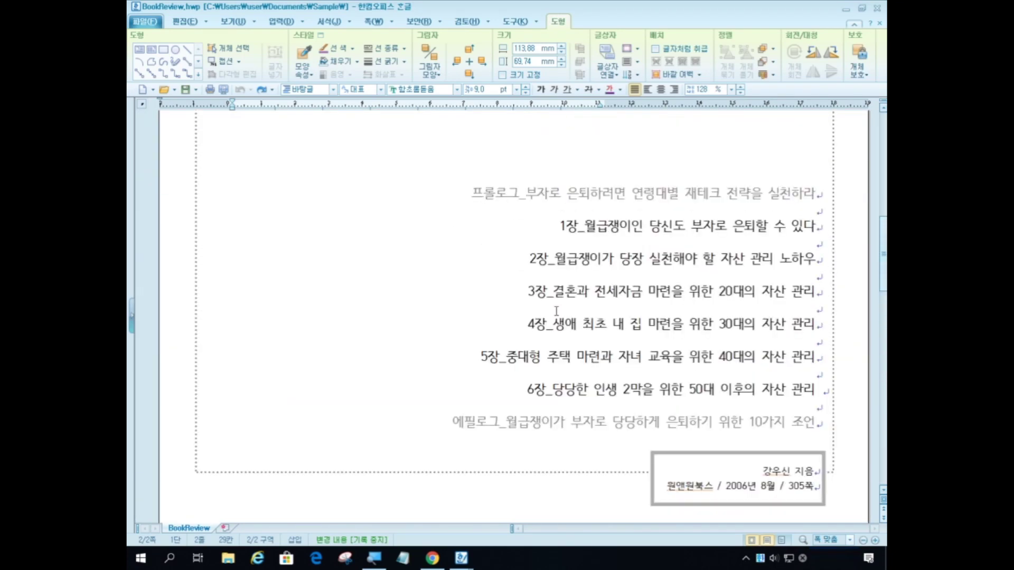
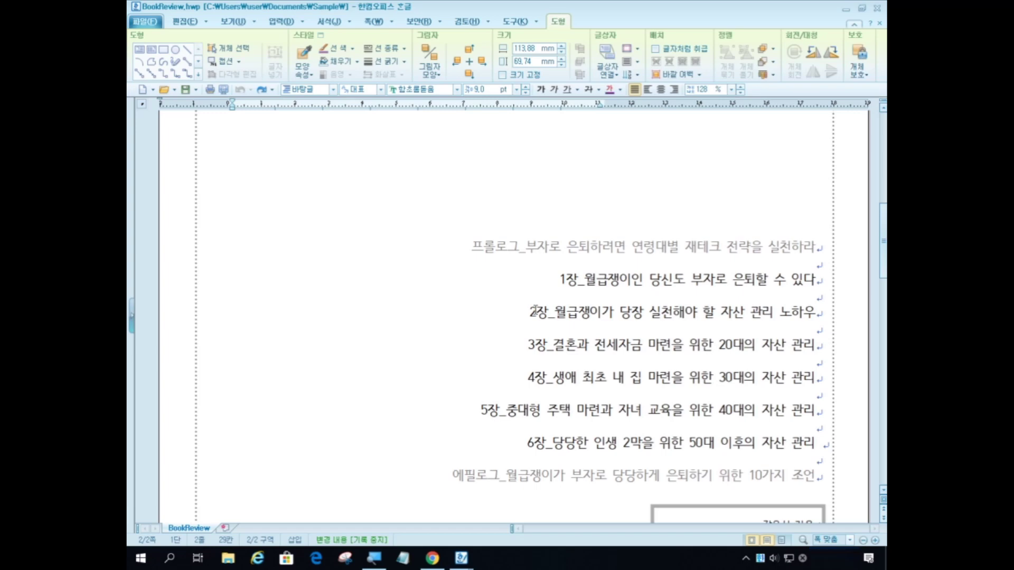
pyautogui.scroll(-5, 534, 310)
pyautogui.scroll(4, 668, 313)
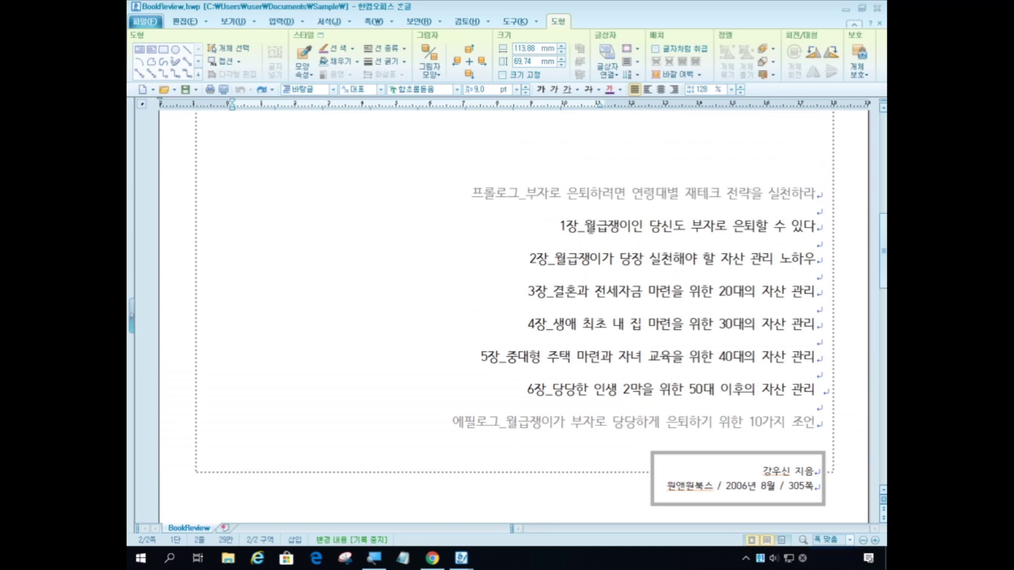
# Step: Start saving the BookReview document as a PDF and move the save dialog clear of the page
pyautogui.click(664, 309)
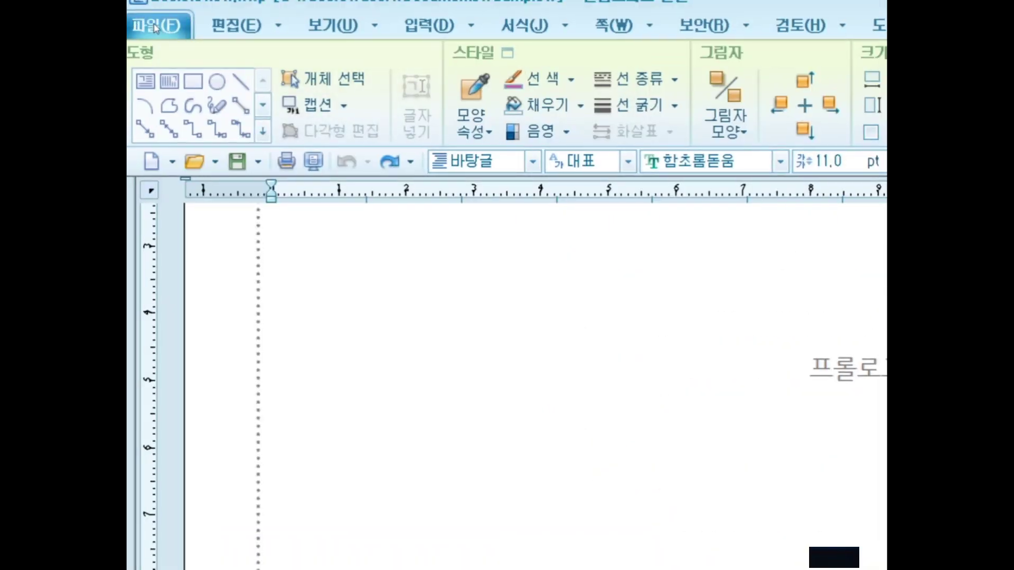
pyautogui.click(144, 21)
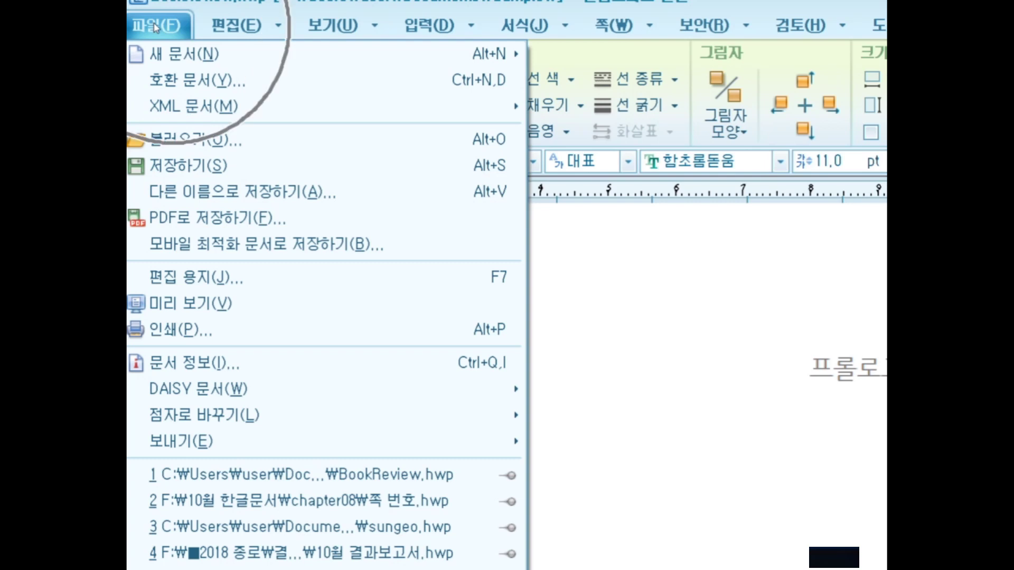
pyautogui.press('Down')
pyautogui.press('Down')
pyautogui.press('Down')
pyautogui.press('Down')
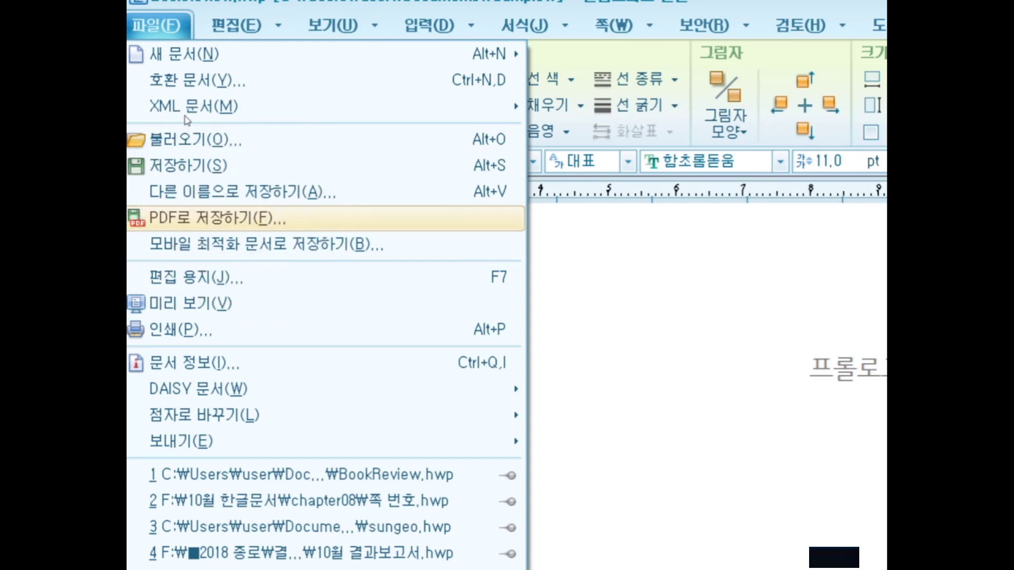
pyautogui.press('Return')
pyautogui.moveTo(490, 225); pyautogui.dragTo(275, 35)
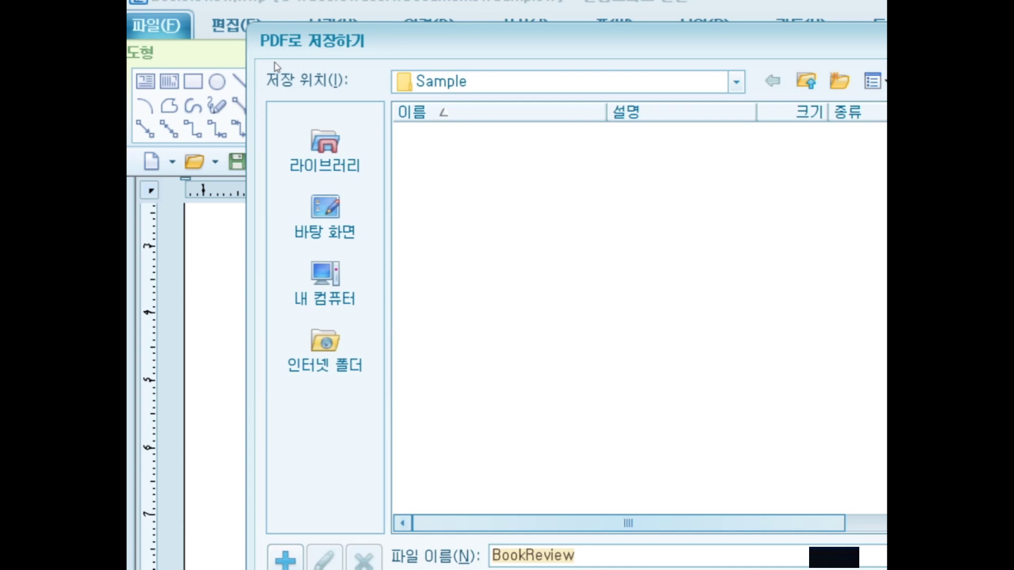
# Step: Save the PDF under the name BookReview in the chapter08 folder of 10월 한글문서 on drive F, and return to the chapter list
pyautogui.click(325, 286)
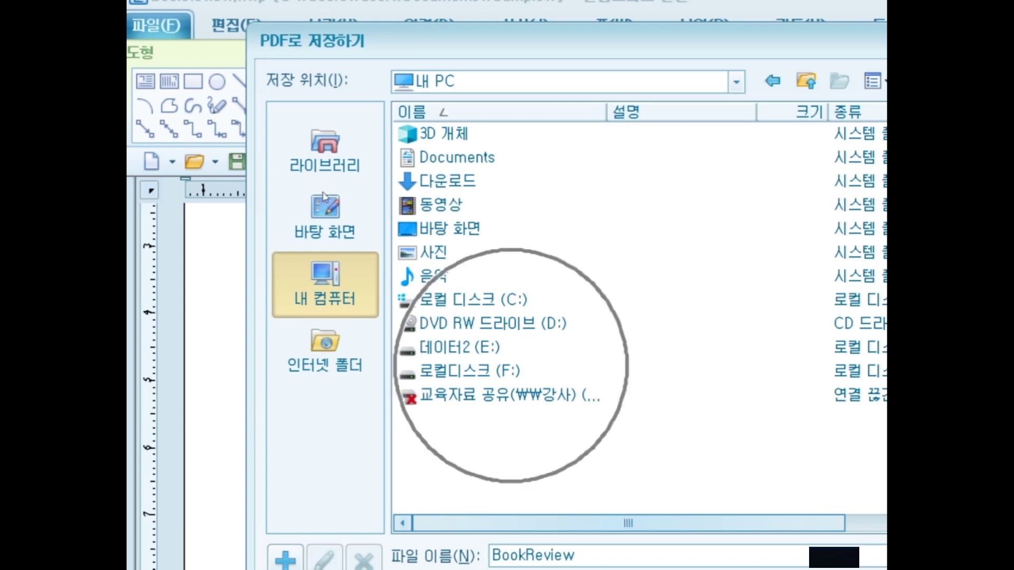
pyautogui.doubleClick(512, 372)
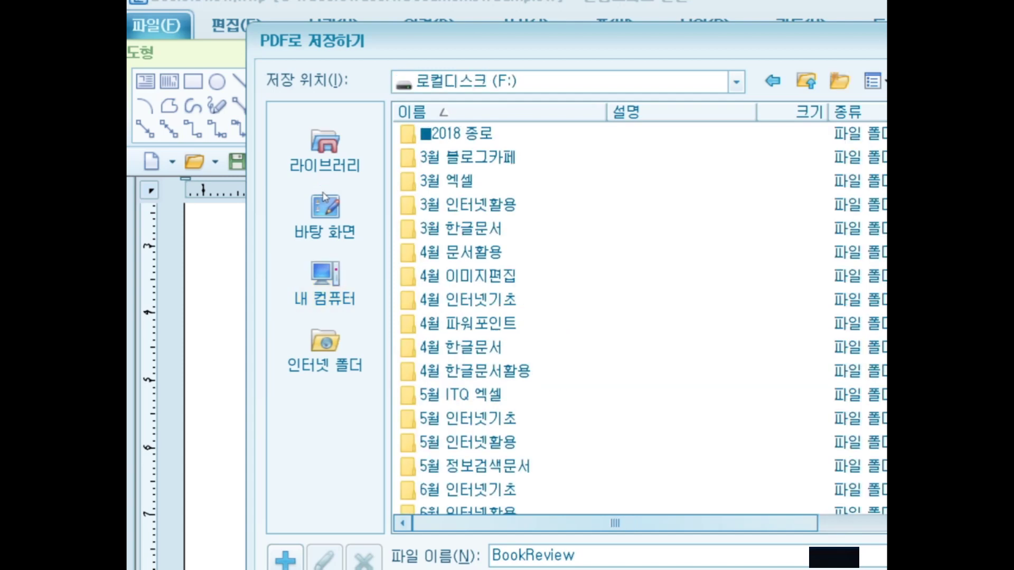
pyautogui.scroll(-10, 506, 343)
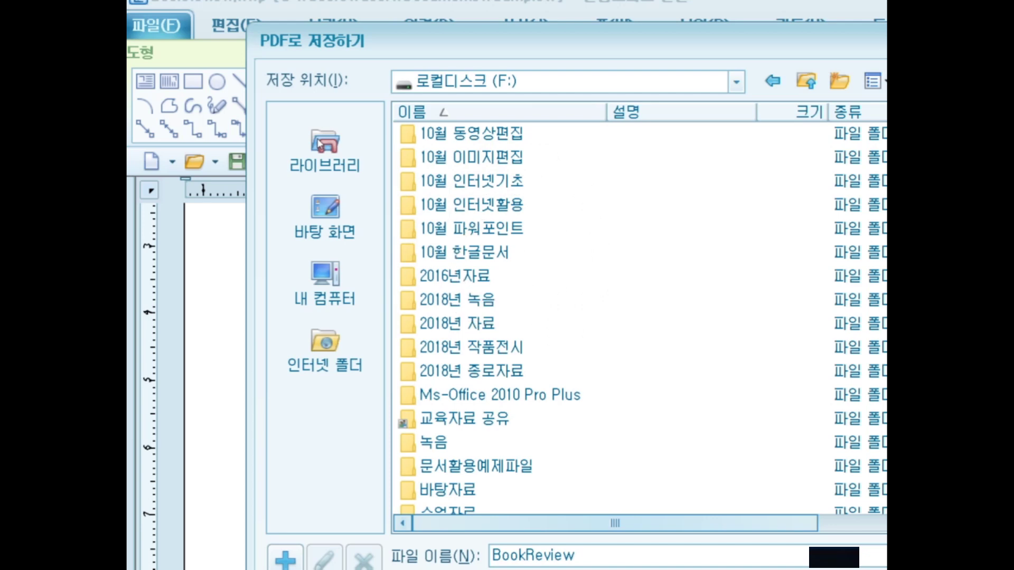
pyautogui.press('Return')
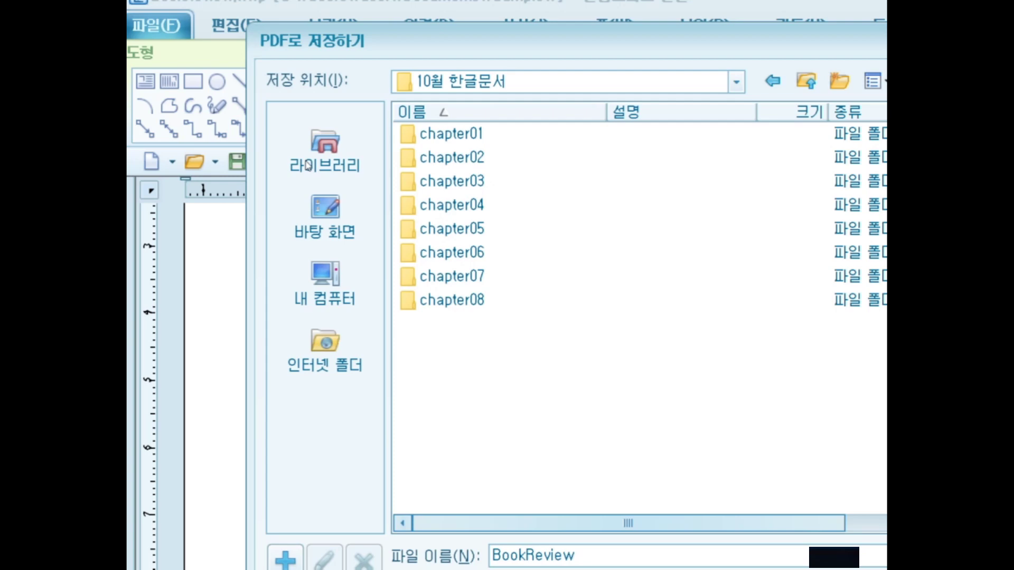
pyautogui.press('End')
pyautogui.press('Return')
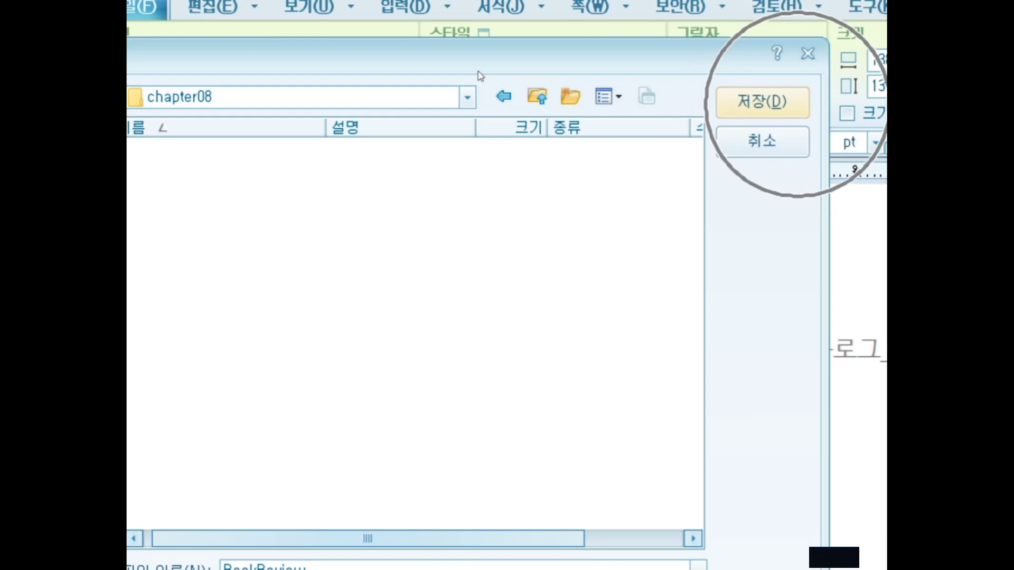
pyautogui.press('Return')
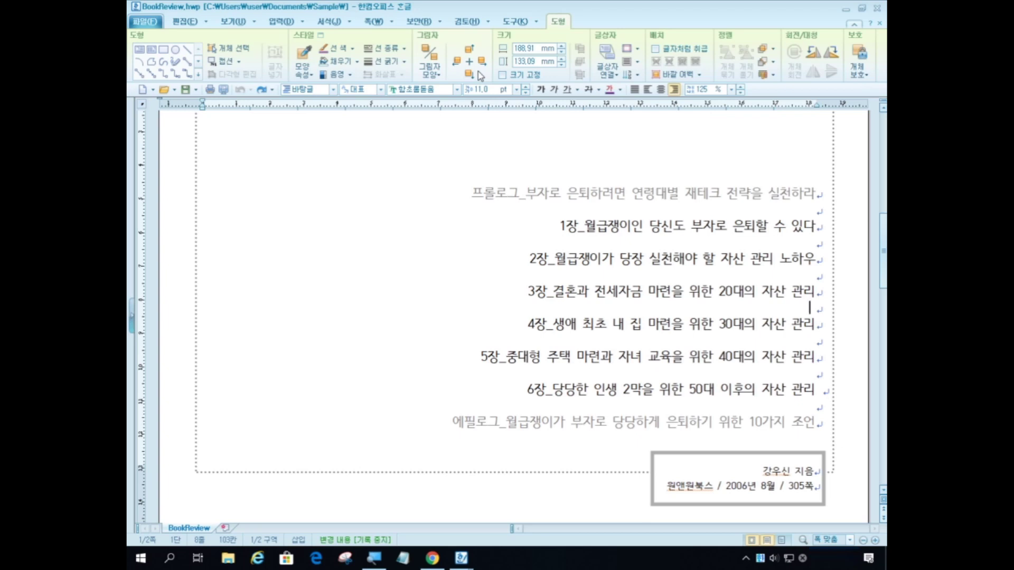
pyautogui.click(499, 219)
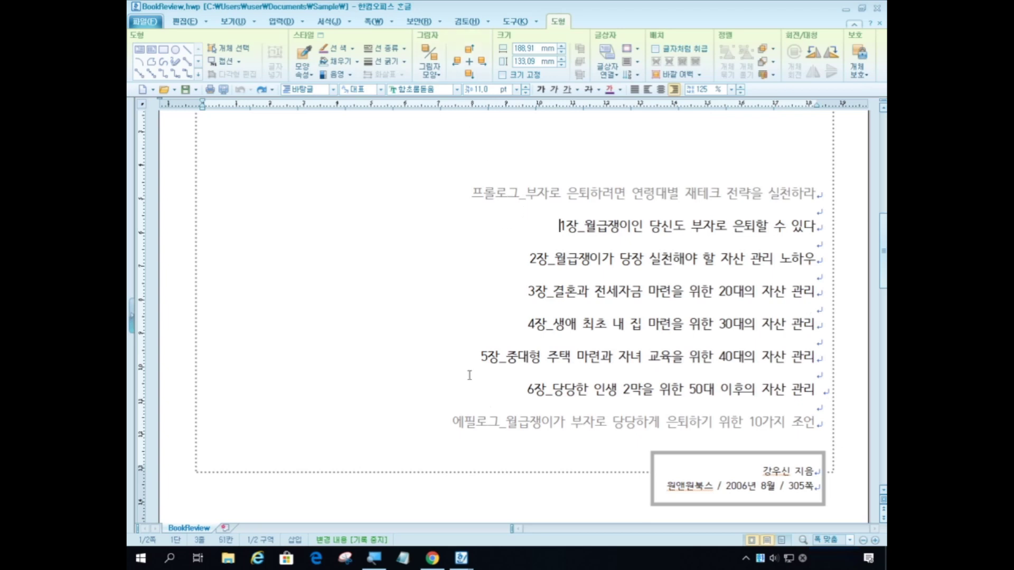
# Step: Switch to File Explorer and open the chapter08 folder inside 10월 한글문서 on drive F
pyautogui.click(233, 566)
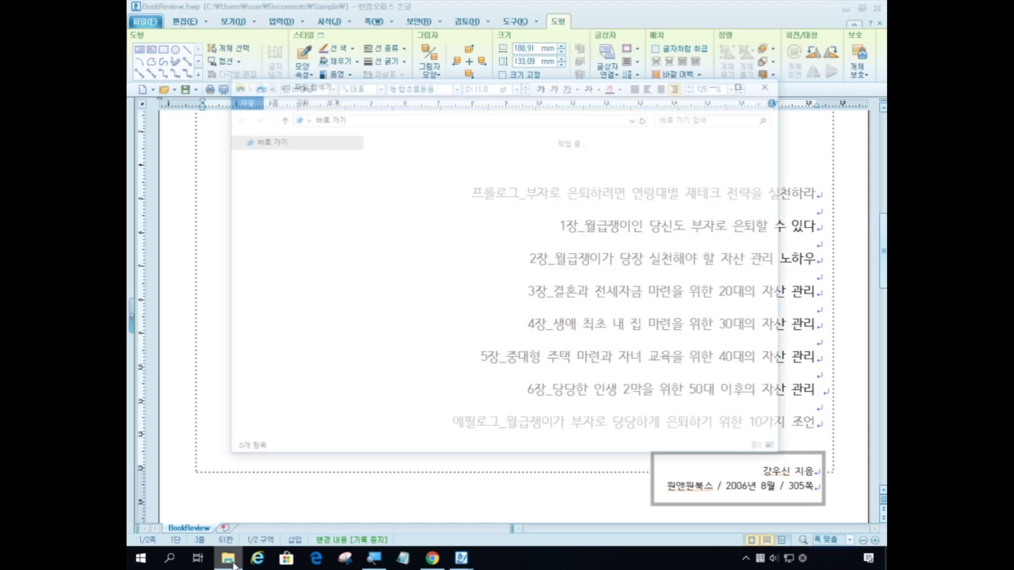
pyautogui.scroll(-2, 278, 389)
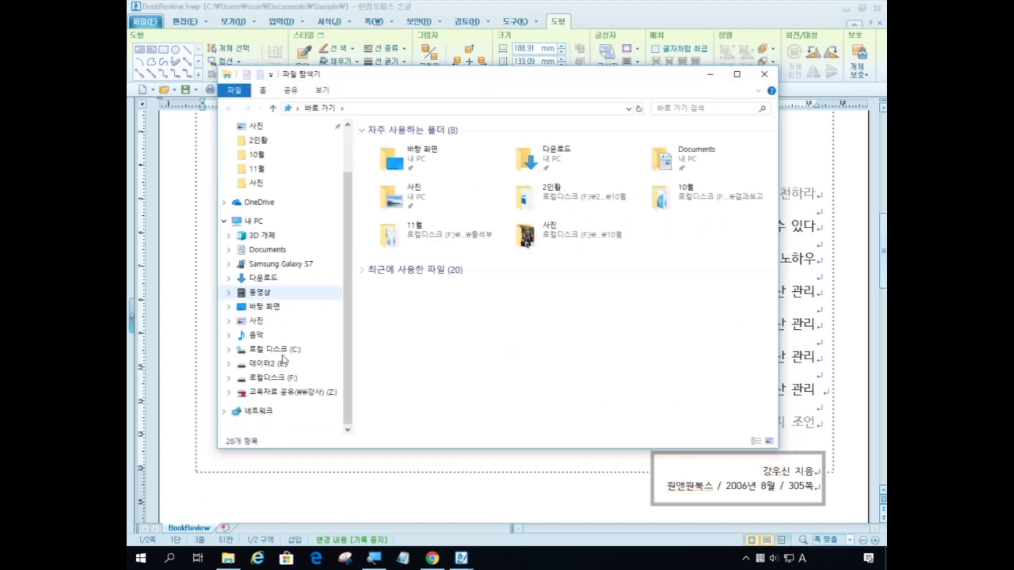
pyautogui.click(287, 379)
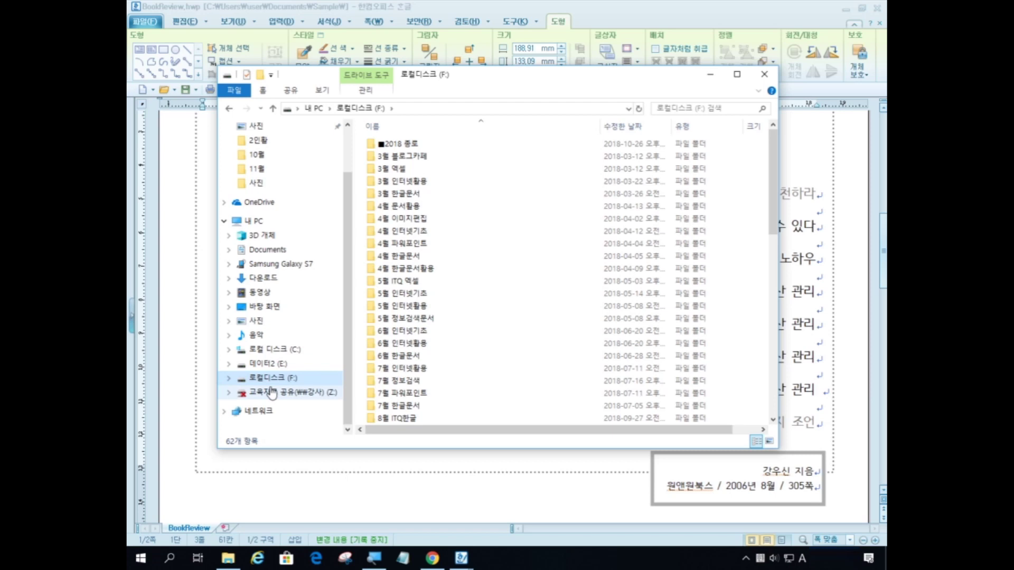
pyautogui.press('ctrl')
pyautogui.press('ctrl')
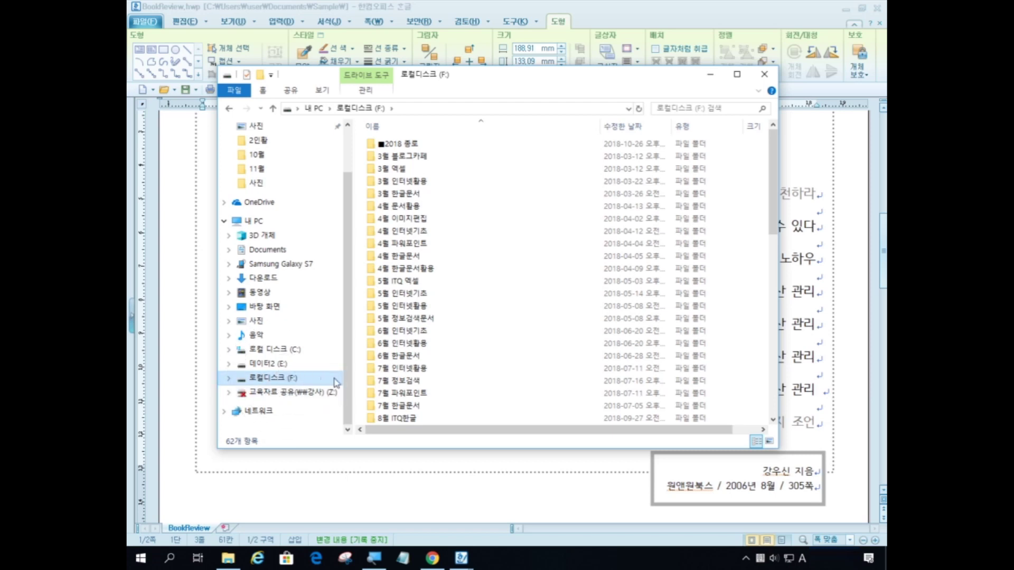
pyautogui.scroll(-10, 430, 264)
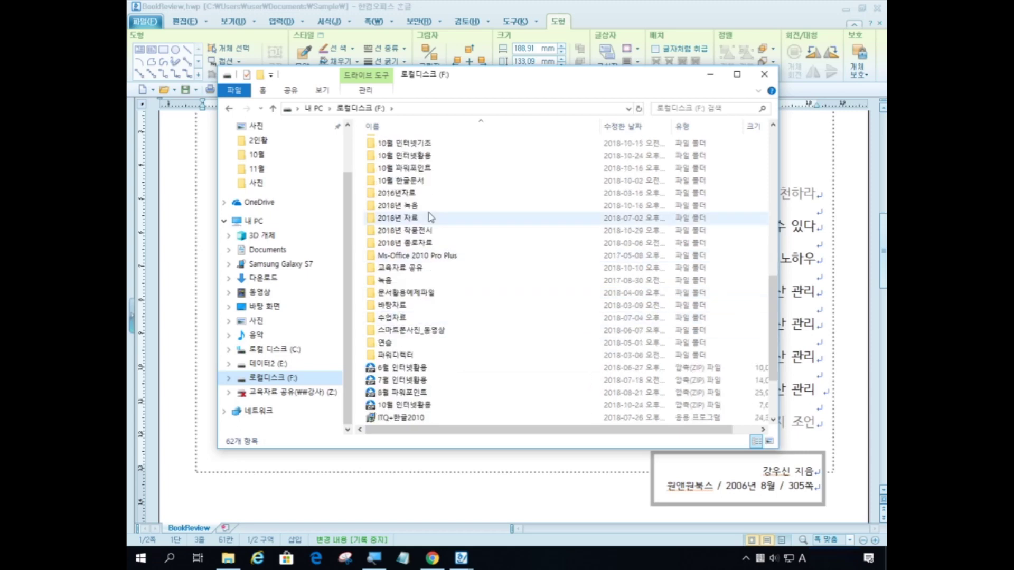
pyautogui.click(427, 182)
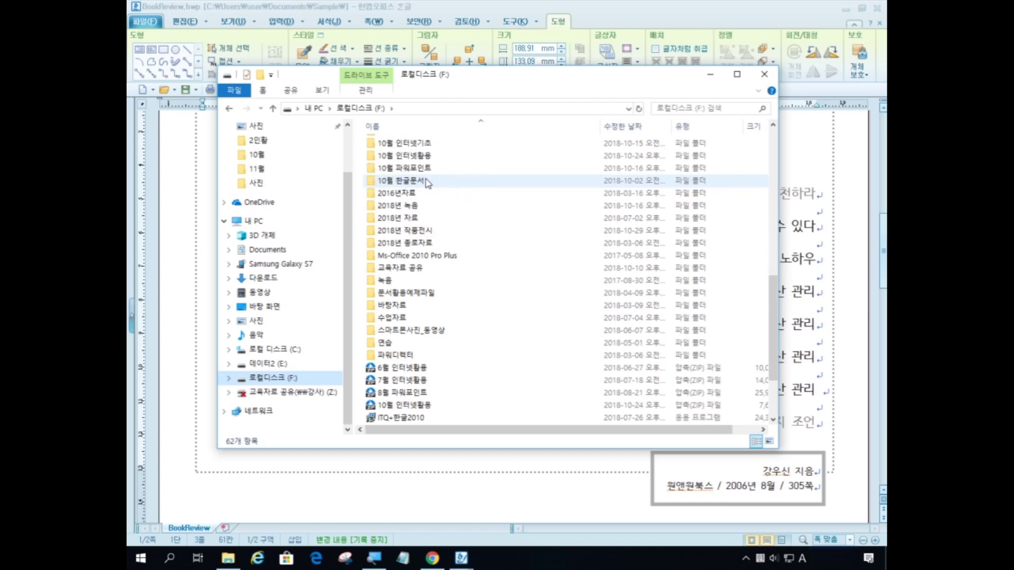
pyautogui.doubleClick(427, 183)
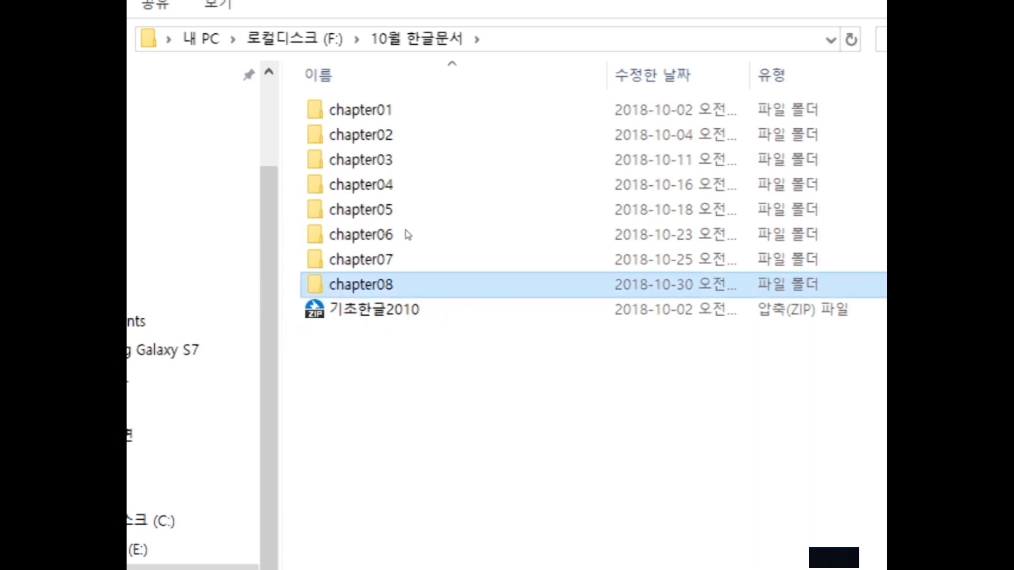
pyautogui.press('Return')
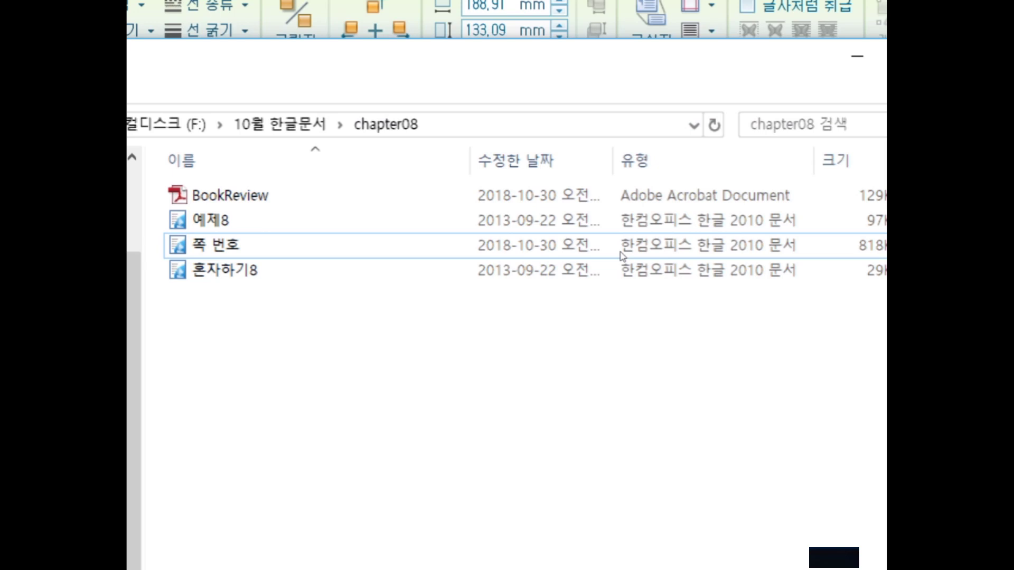
# Step: Open the BookReview PDF in Adobe Reader, look through both pages, and close the reader and the folder window
pyautogui.click(404, 147)
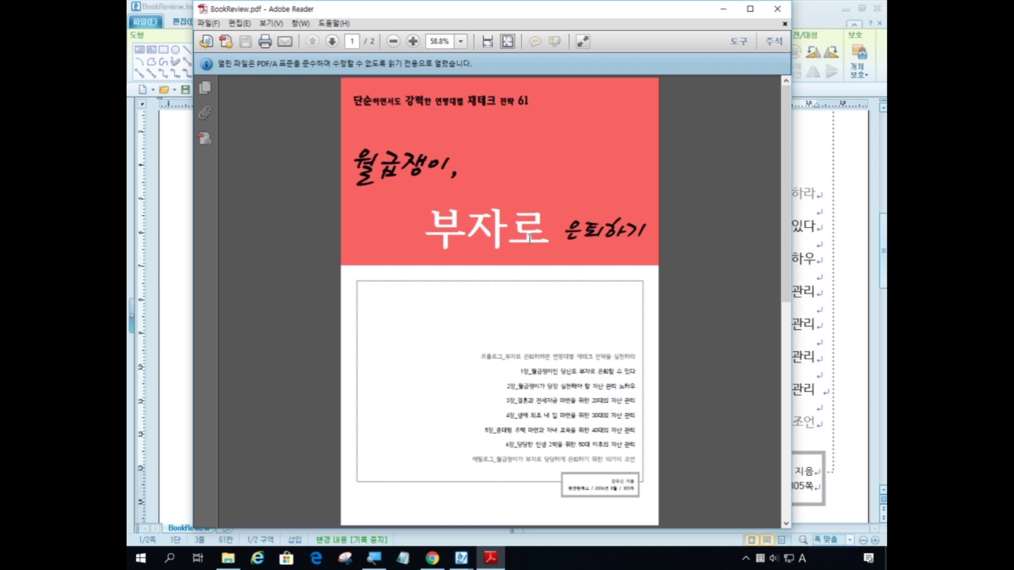
pyautogui.click(427, 230)
pyautogui.scroll(-3, 500, 224)
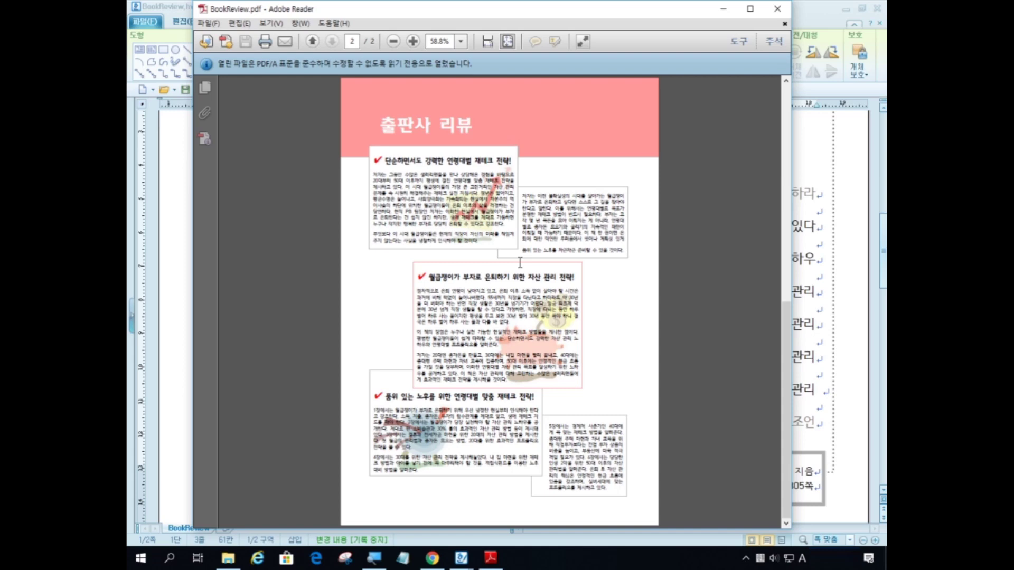
pyautogui.scroll(2, 575, 267)
pyautogui.scroll(-2, 575, 270)
pyautogui.click(779, 9)
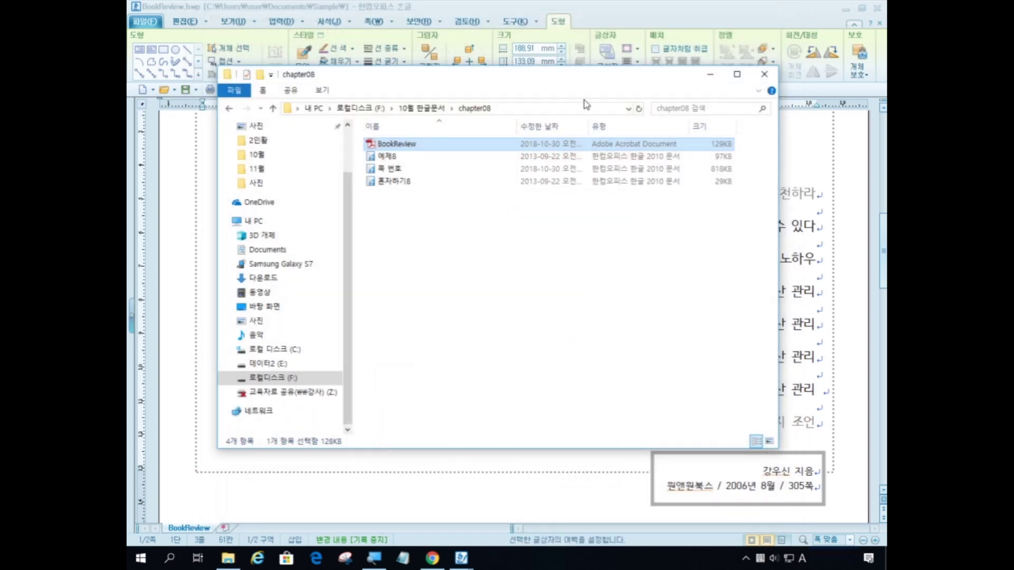
pyautogui.click(764, 75)
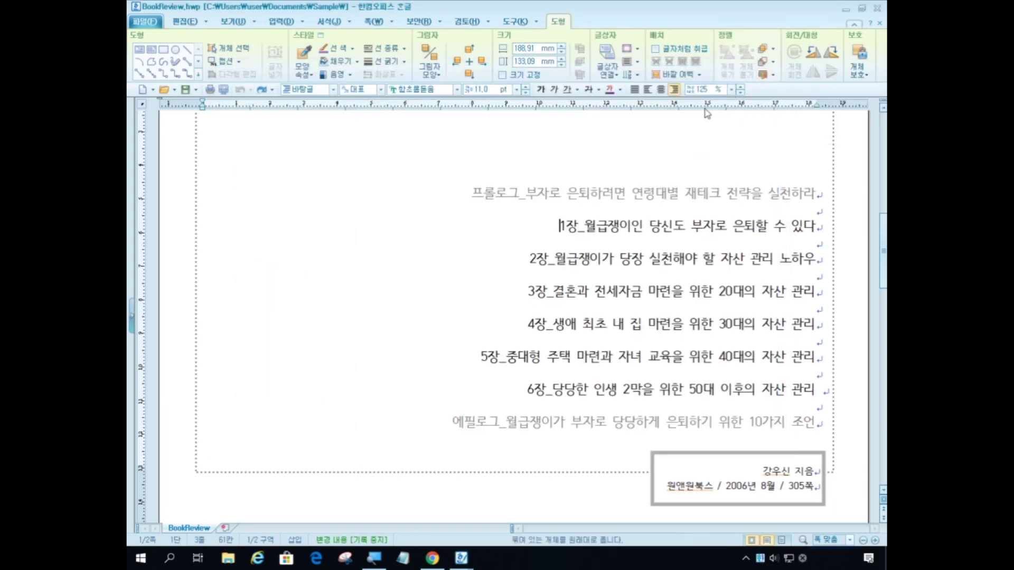
pyautogui.click(668, 216)
pyautogui.scroll(-5, 668, 217)
pyautogui.scroll(10, 631, 224)
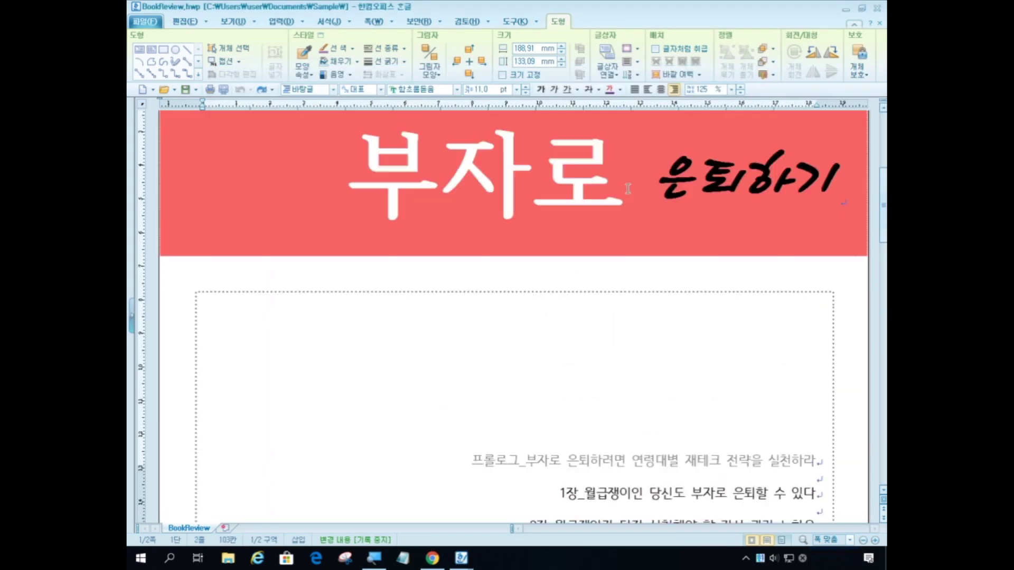
pyautogui.scroll(3, 671, 210)
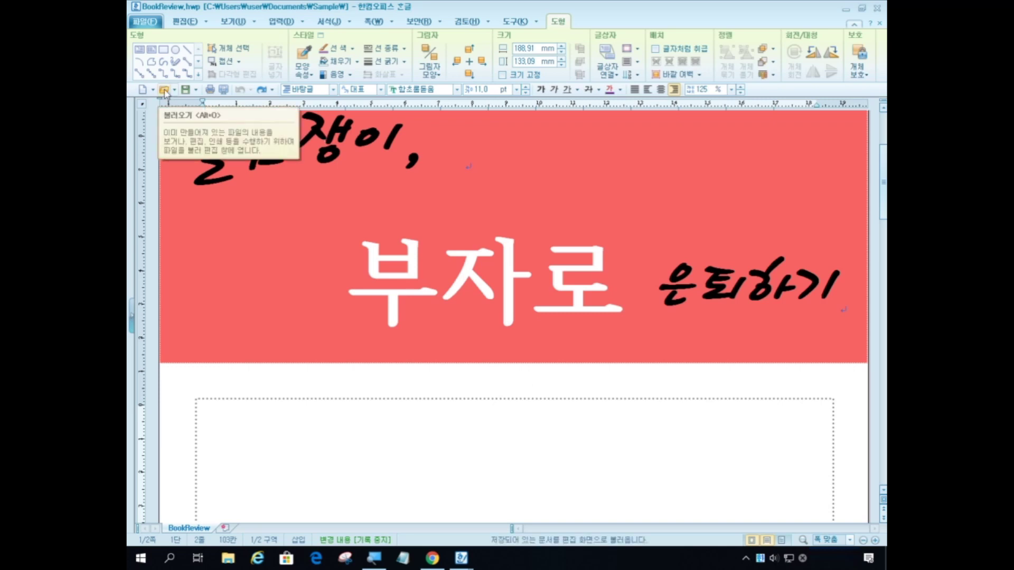
# Step: Open the 예제8 document from the chapter08 folder and look over its page from title to foot
pyautogui.press('ctrl')
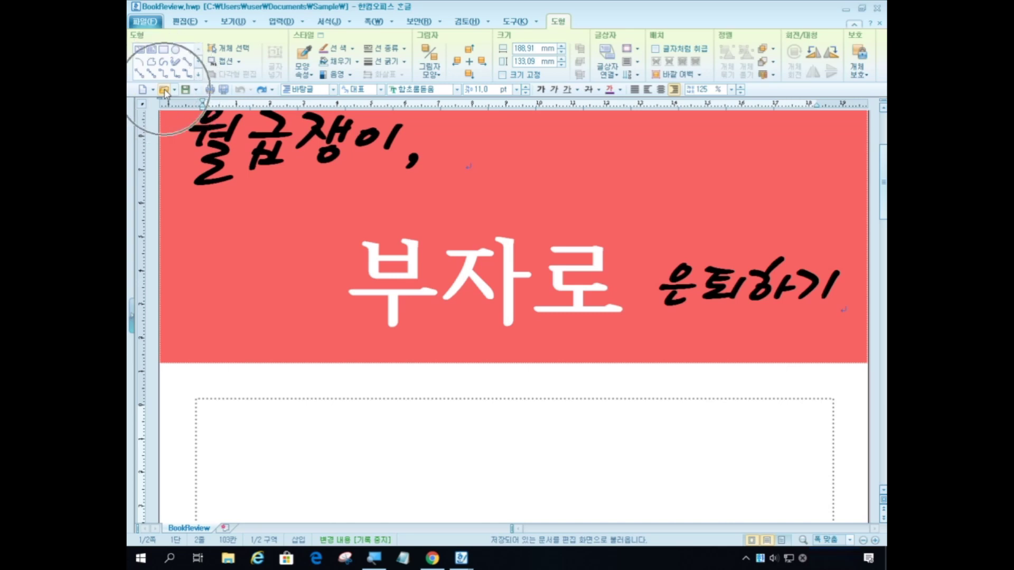
pyautogui.click(164, 91)
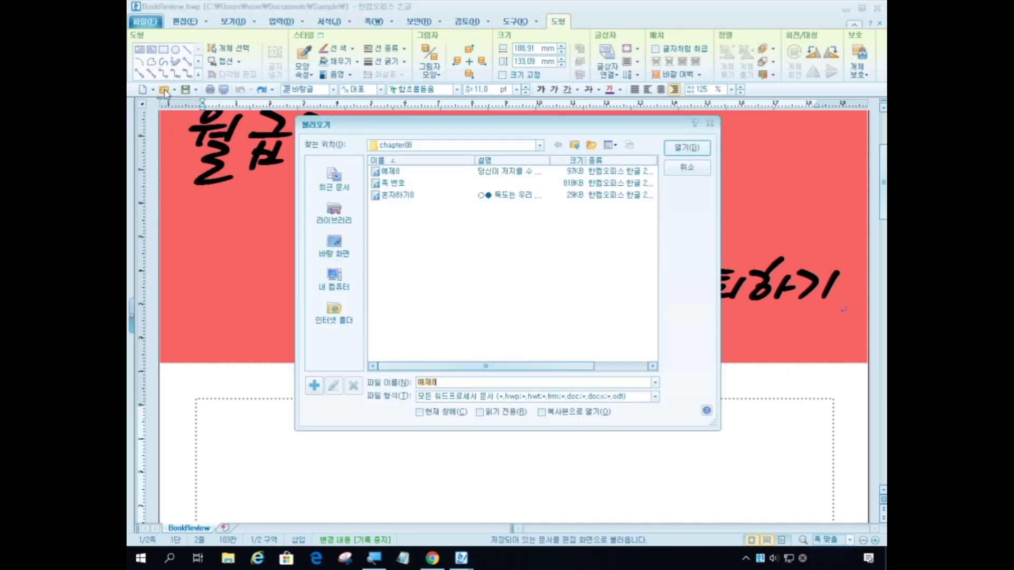
pyautogui.doubleClick(397, 176)
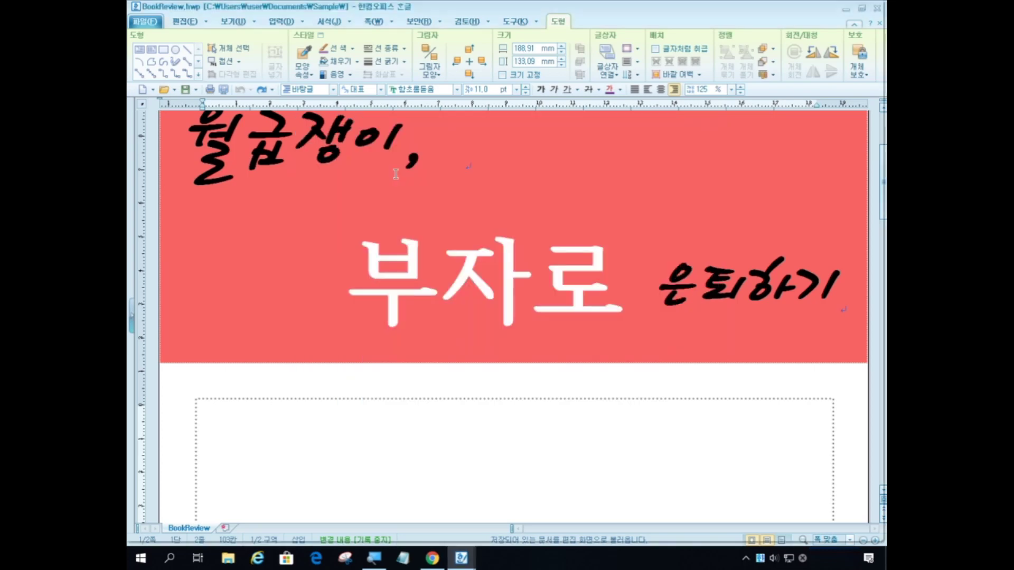
pyautogui.scroll(-2, 412, 177)
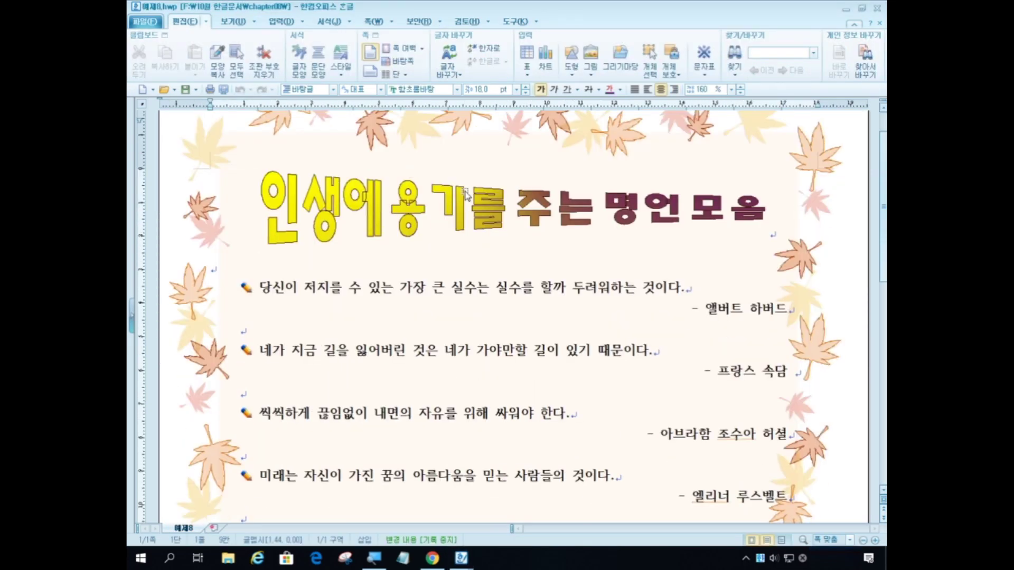
pyautogui.scroll(-10, 535, 222)
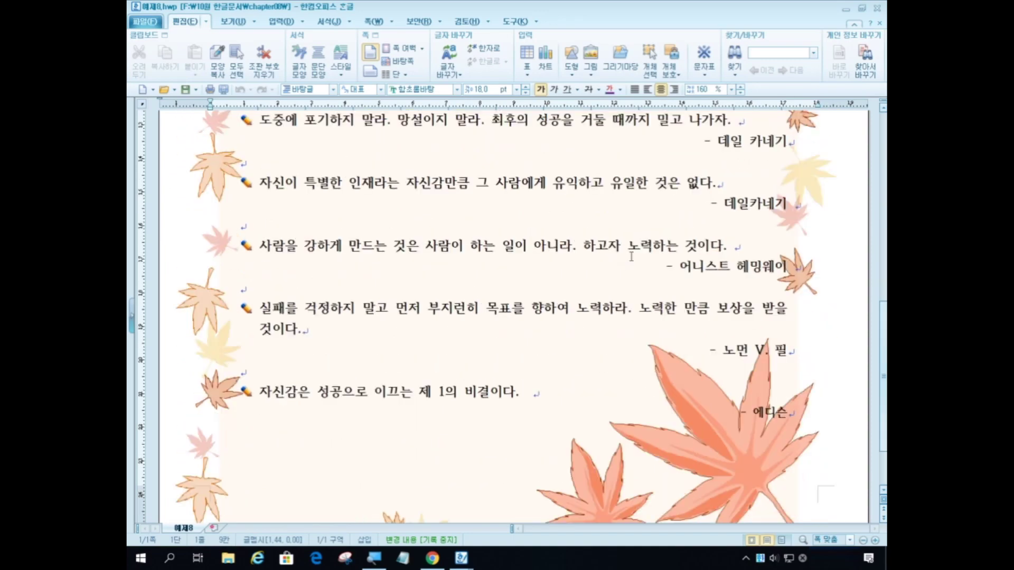
pyautogui.scroll(4, 638, 266)
pyautogui.scroll(5, 641, 265)
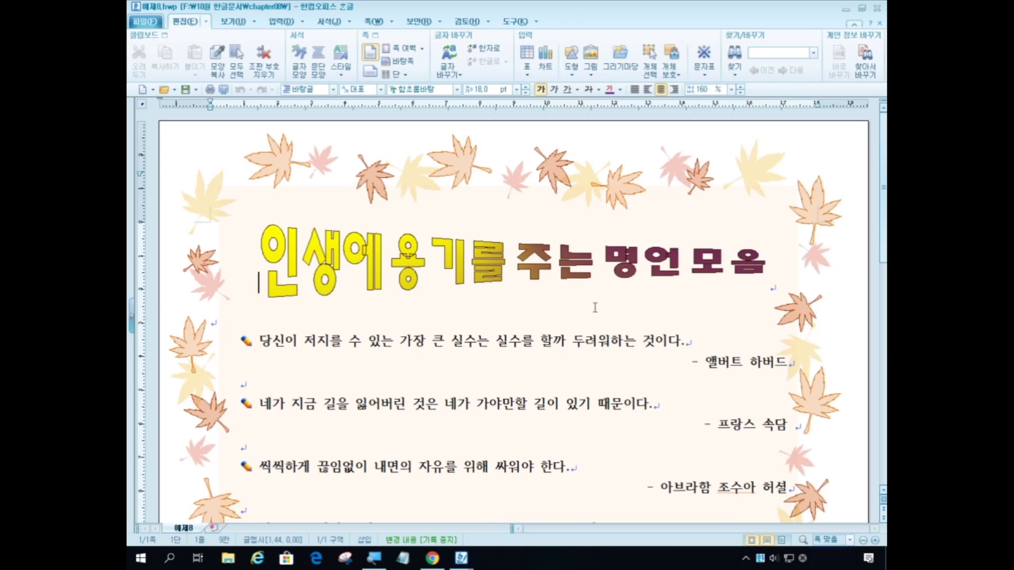
# Step: Add a header for both odd and even pages with the 모양 없음 layout and enter "감동을 전하는 글" in it
pyautogui.click(376, 21)
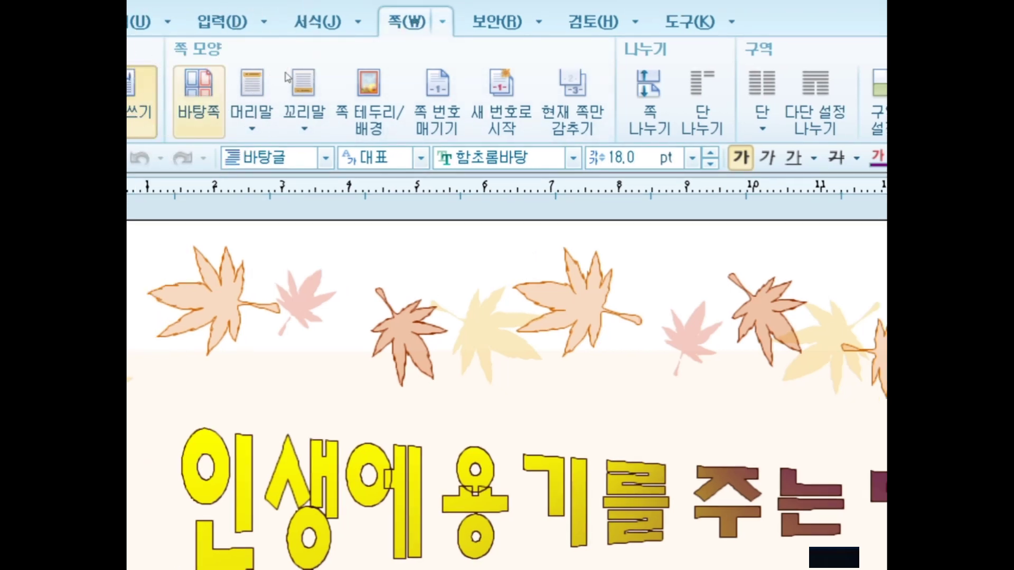
pyautogui.click(252, 84)
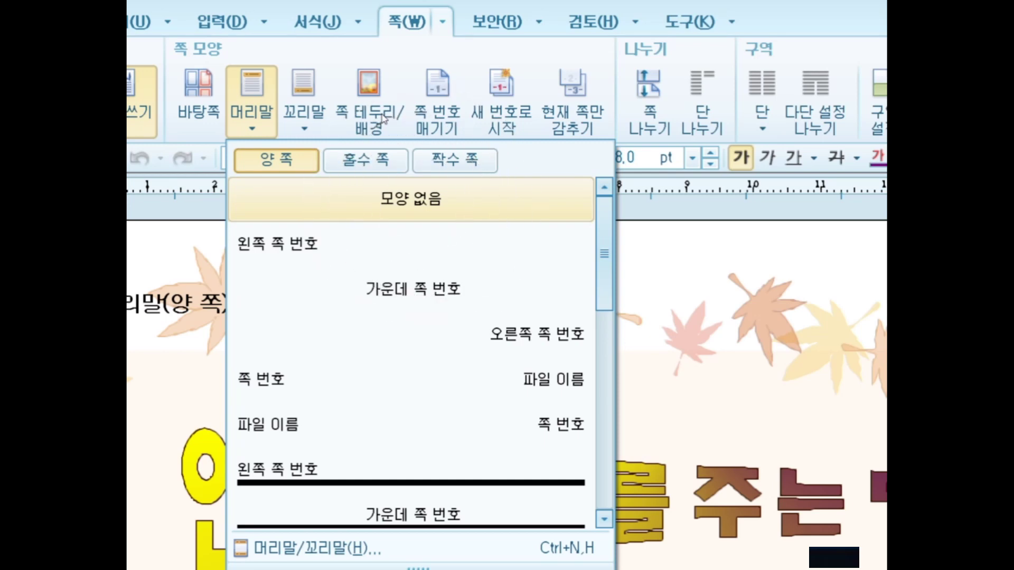
pyautogui.click(411, 199)
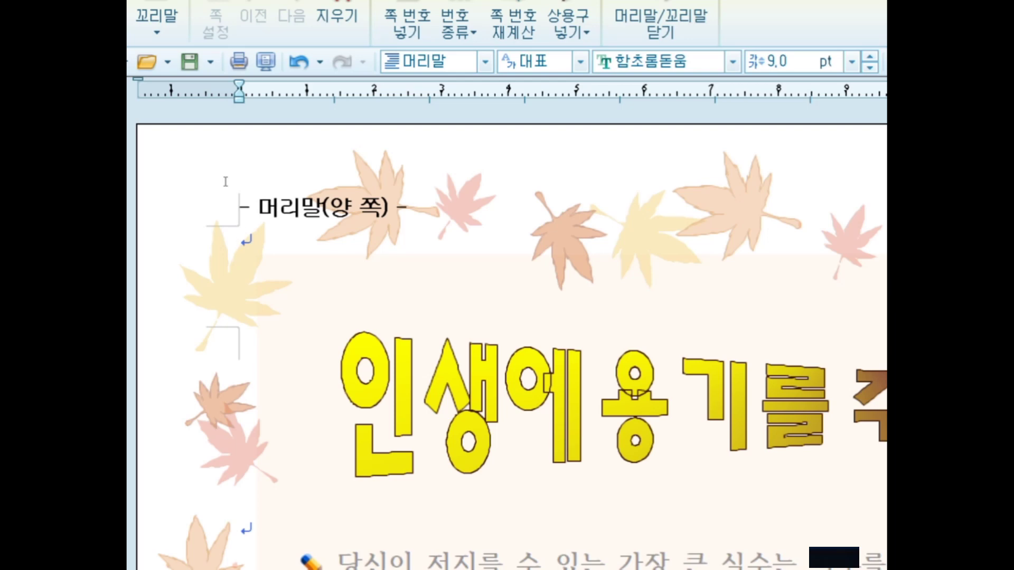
pyautogui.write('감동을 전하는 글')
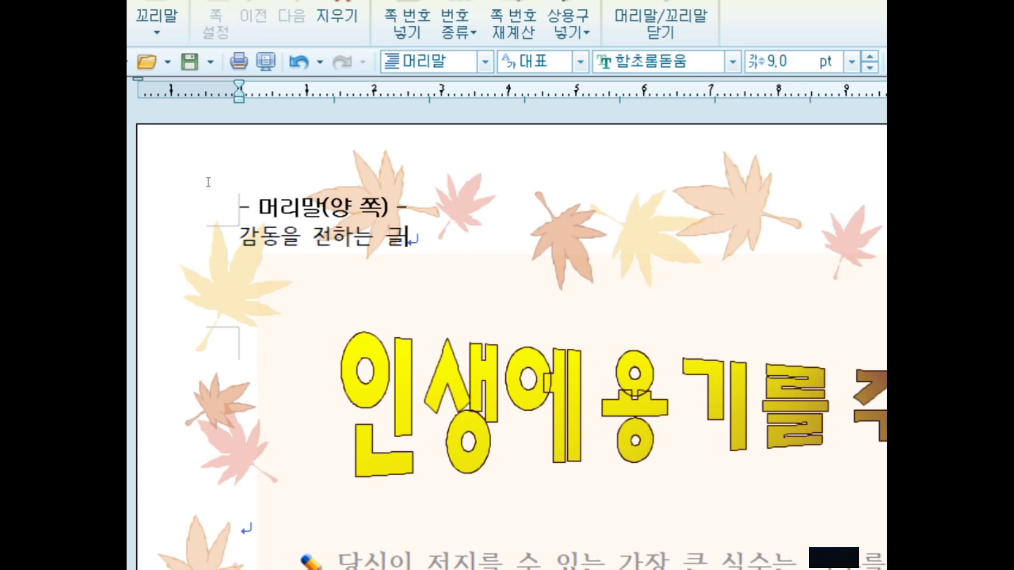
# Step: Set the font size of the header text "감동을 전하는 글" to 12 pt
pyautogui.hotkey('shift', 'Home')
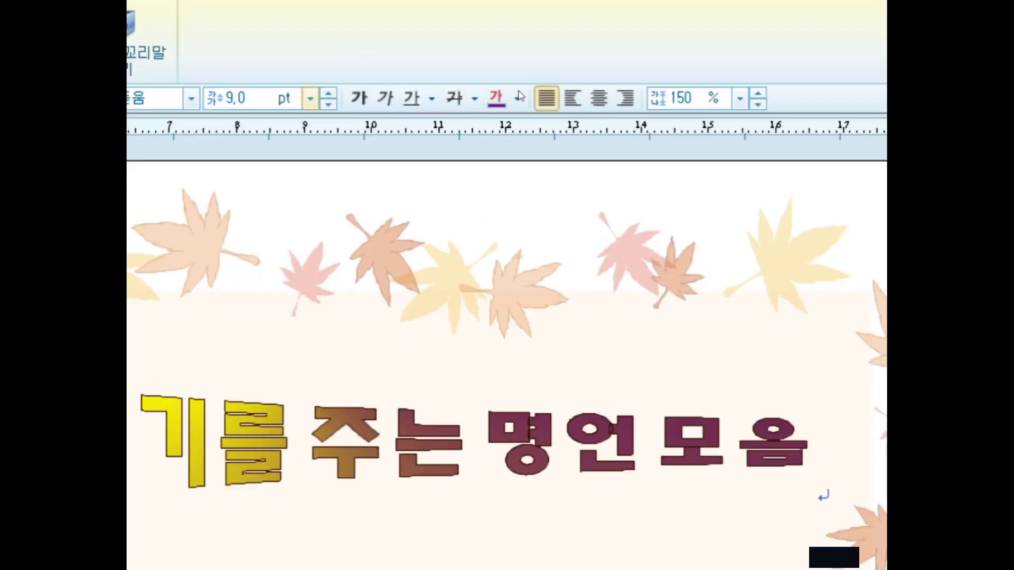
pyautogui.click(310, 98)
pyautogui.press('Down')
pyautogui.press('Down')
pyautogui.press('Down')
pyautogui.press('Return')
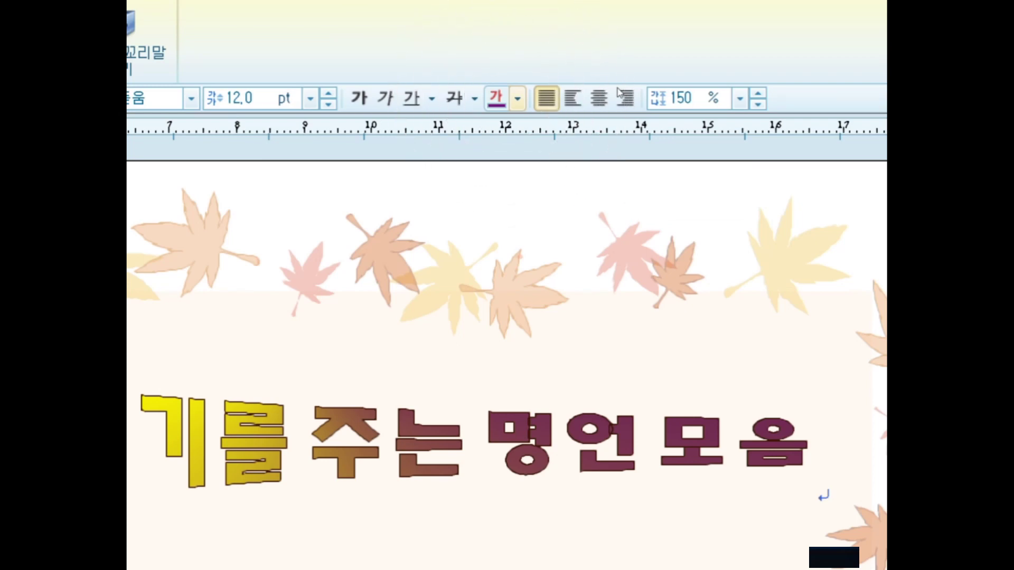
# Step: Make the header text green and right-aligned, and close header editing
pyautogui.click(518, 99)
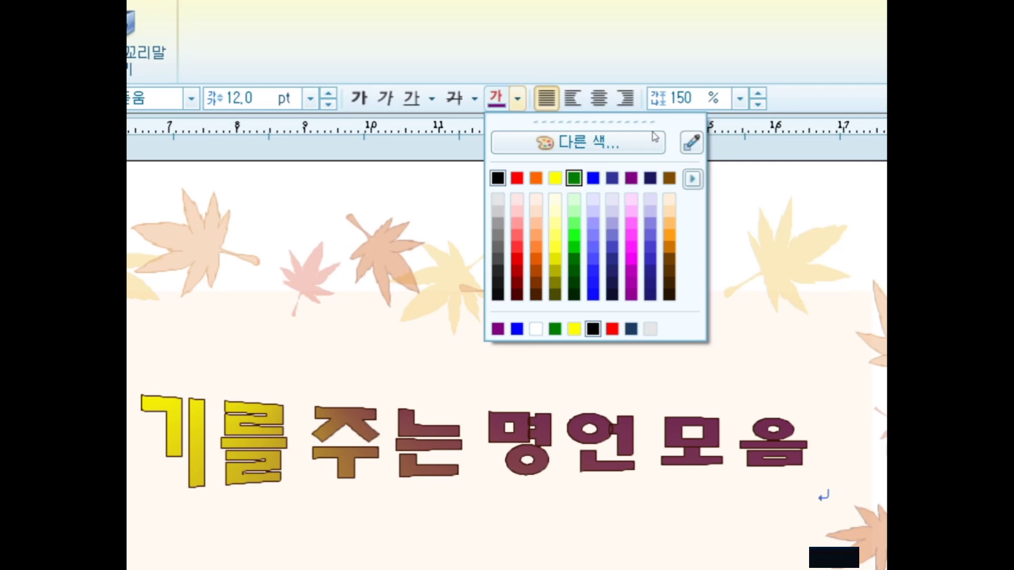
pyautogui.press('Return')
pyautogui.click(625, 98)
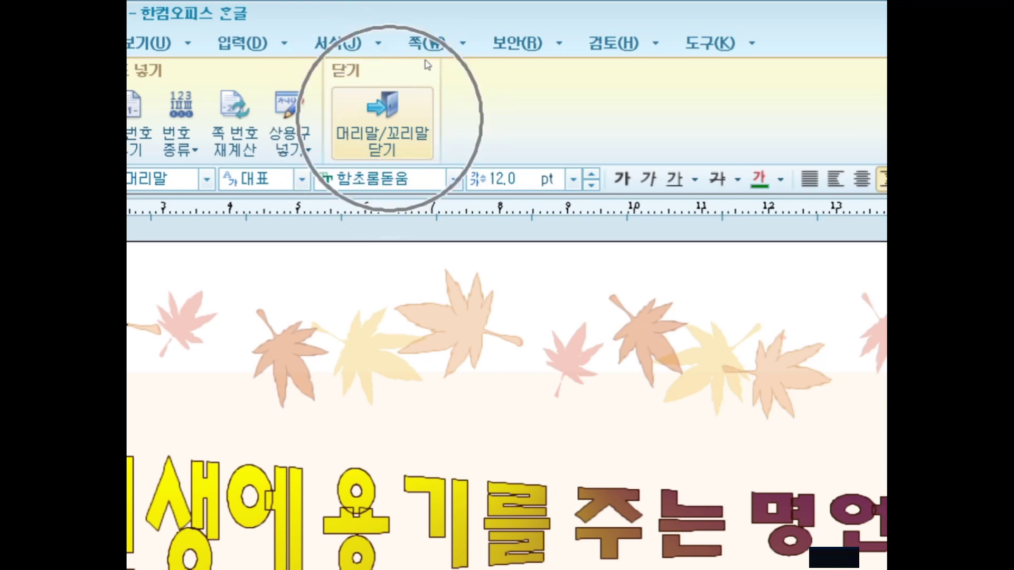
pyautogui.click(384, 124)
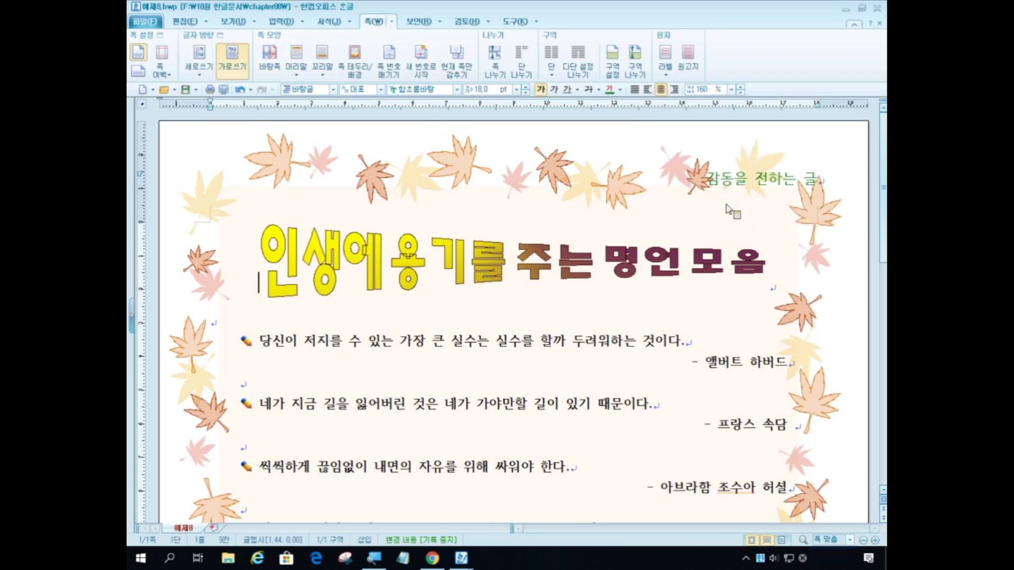
pyautogui.click(748, 165)
pyautogui.click(749, 165)
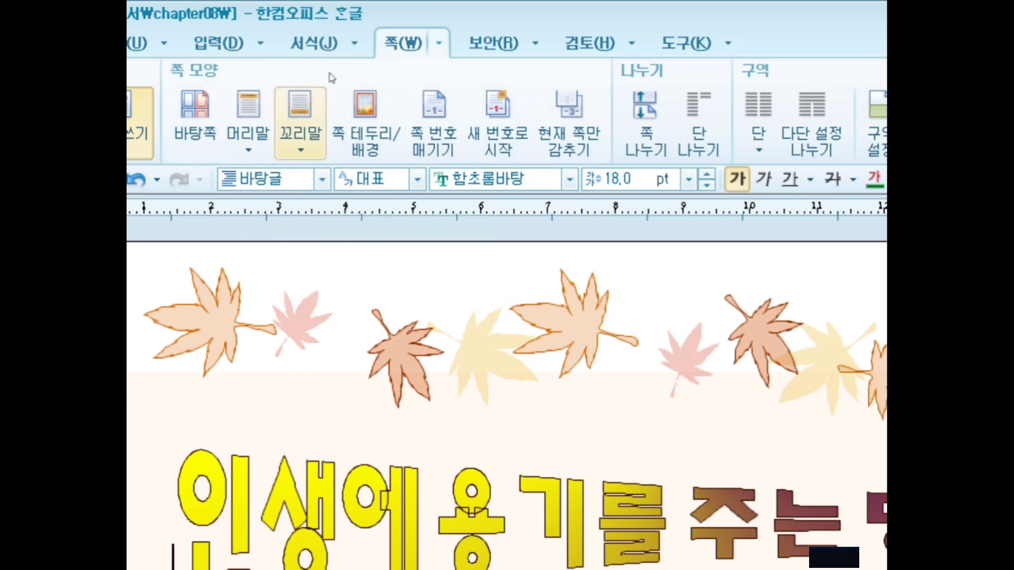
# Step: Add a footer for both odd and even pages with the 모양 없음 layout and enter "한국지역정보개발원" in it
pyautogui.click(301, 127)
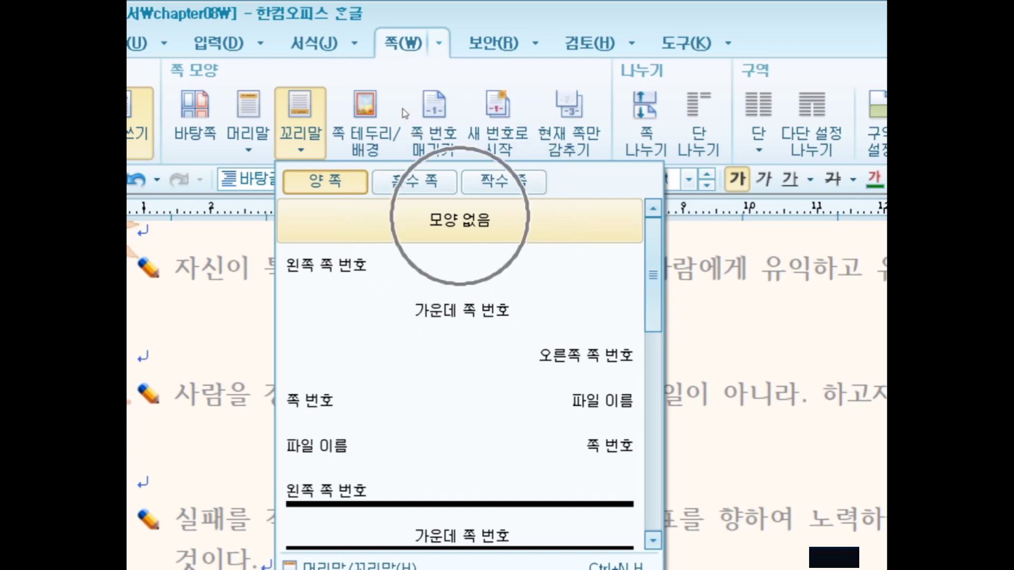
pyautogui.press('Return')
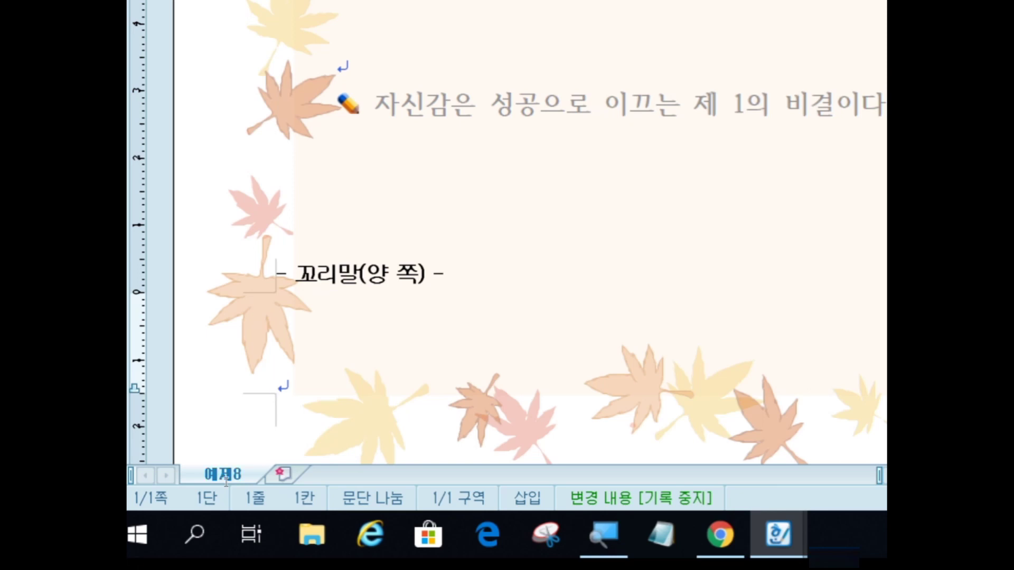
pyautogui.write('한국지역정보개발원')
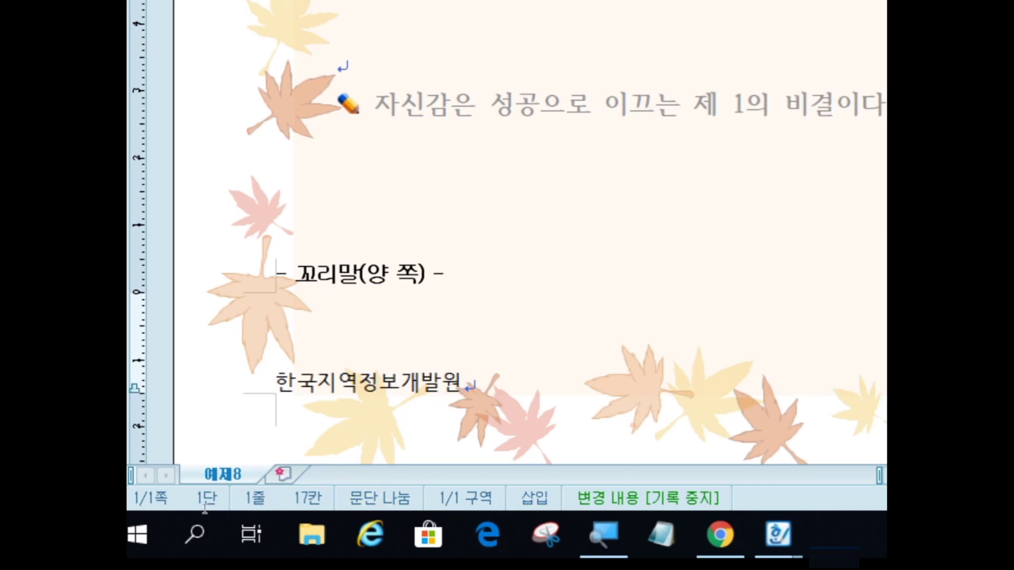
# Step: Format the footer text as 12 pt and blue, and close footer editing
pyautogui.hotkey('shift', 'Home')
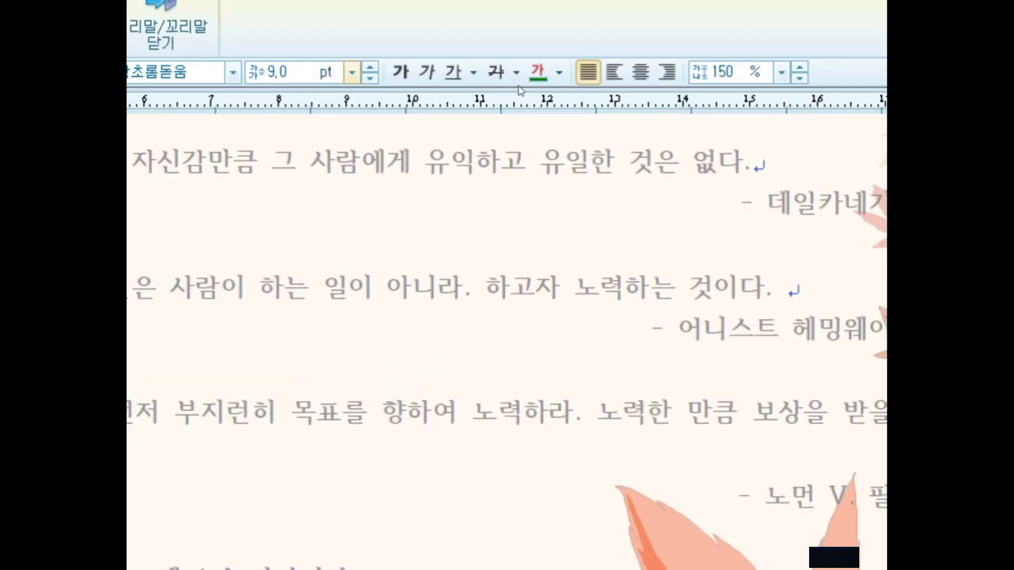
pyautogui.click(352, 72)
pyautogui.click(296, 194)
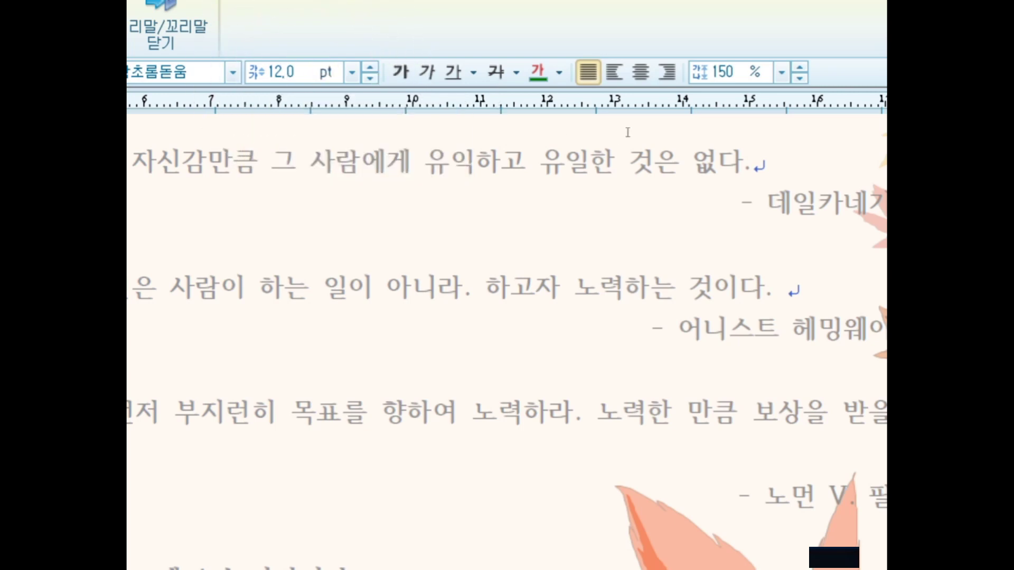
pyautogui.click(559, 73)
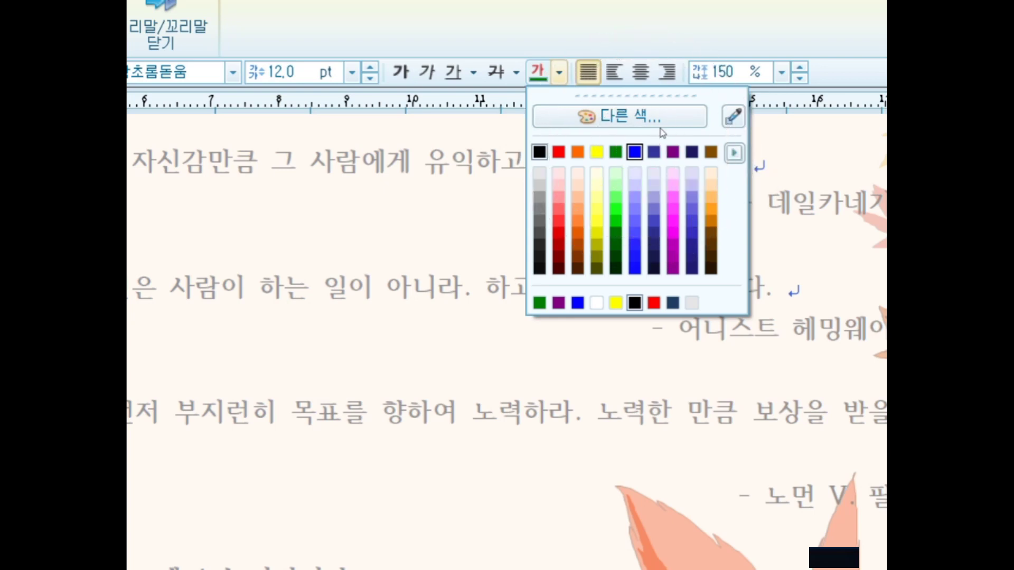
pyautogui.click(634, 152)
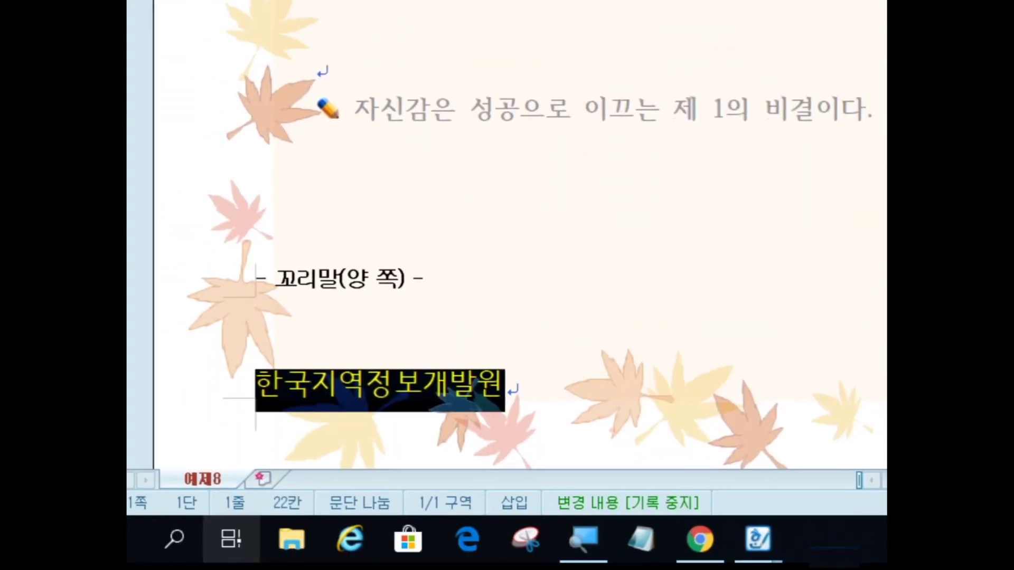
pyautogui.press('Escape')
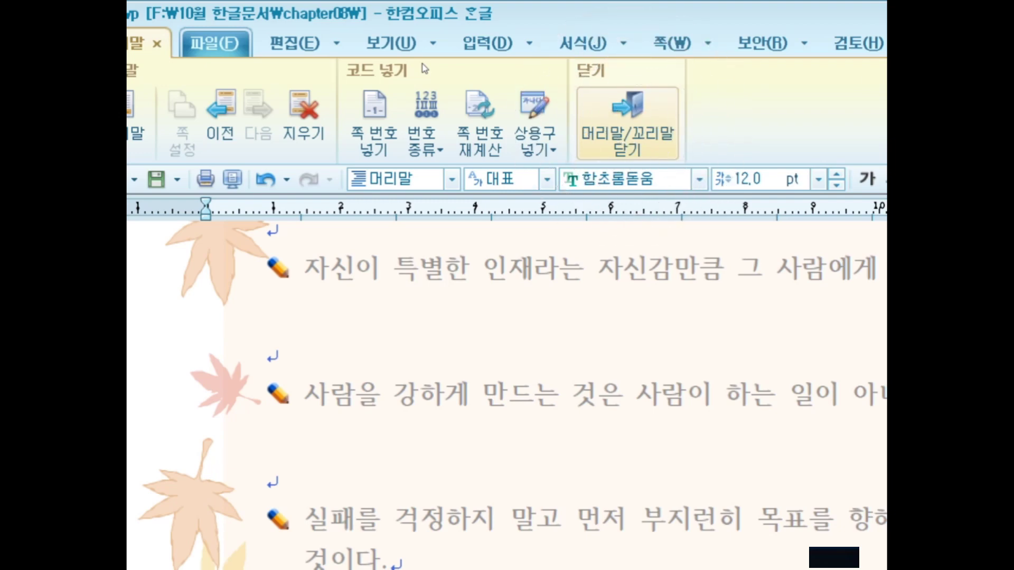
pyautogui.hotkey('shift', 'Escape')
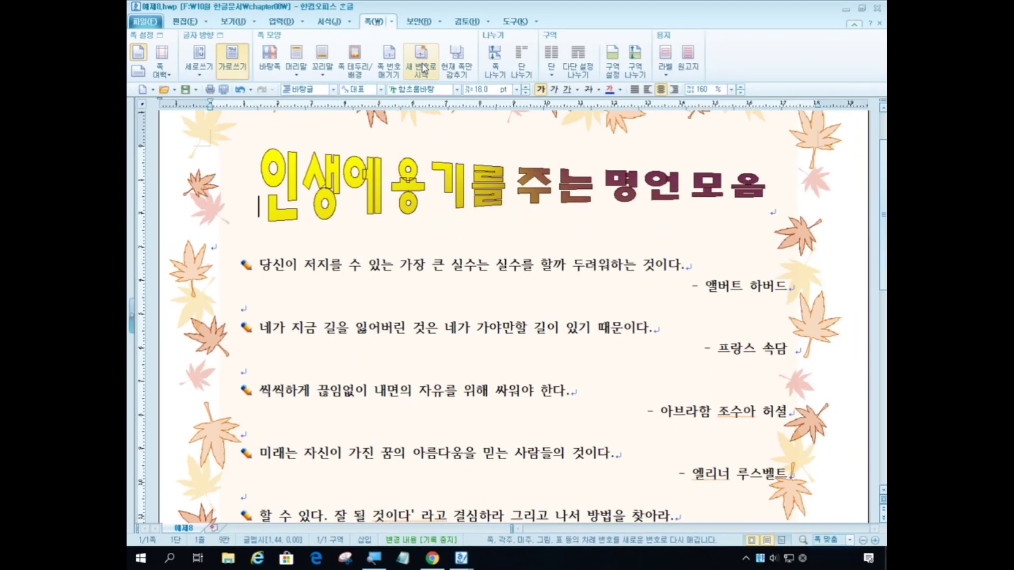
pyautogui.scroll(-10, 303, 441)
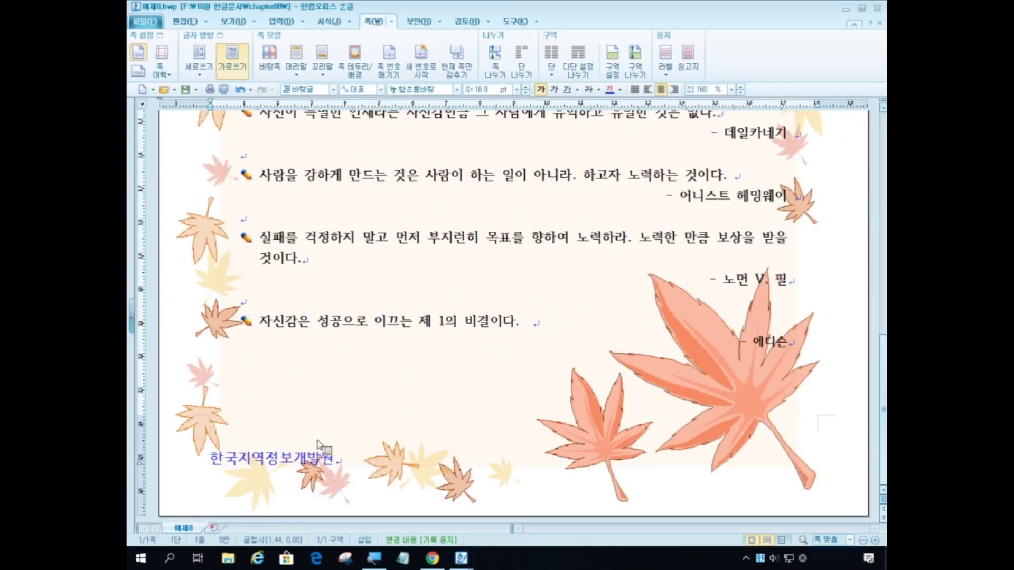
# Step: Insert page numbers at the bottom right of the page in the I,II,III format with dashes
pyautogui.scroll(3, 319, 458)
pyautogui.scroll(8, 319, 465)
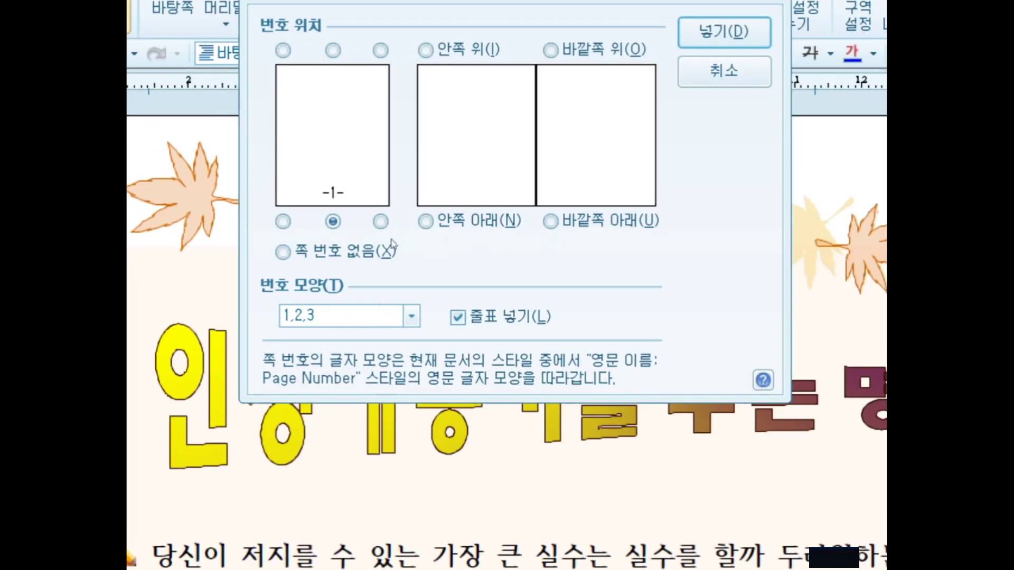
pyautogui.click(376, 303)
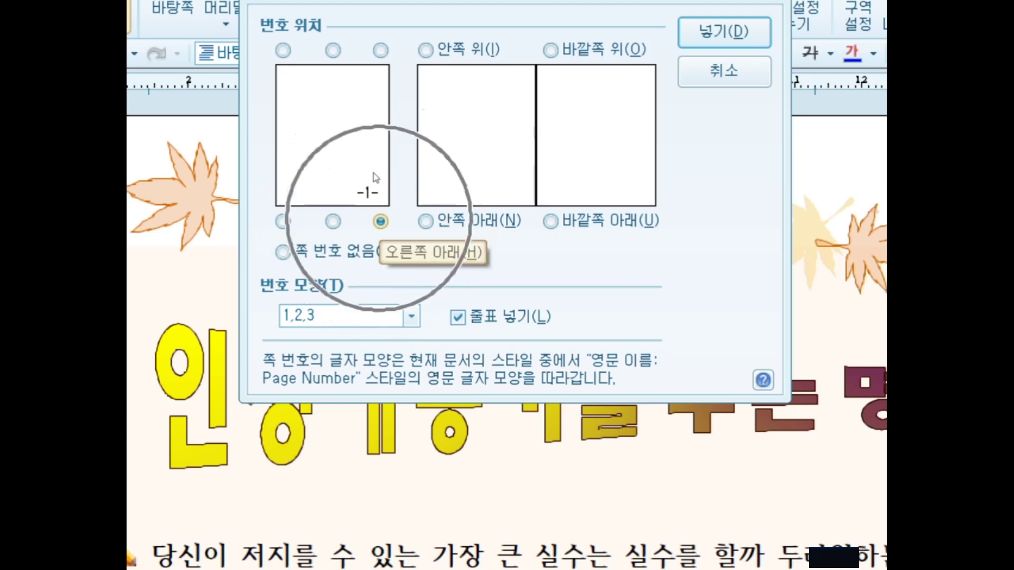
pyautogui.click(411, 316)
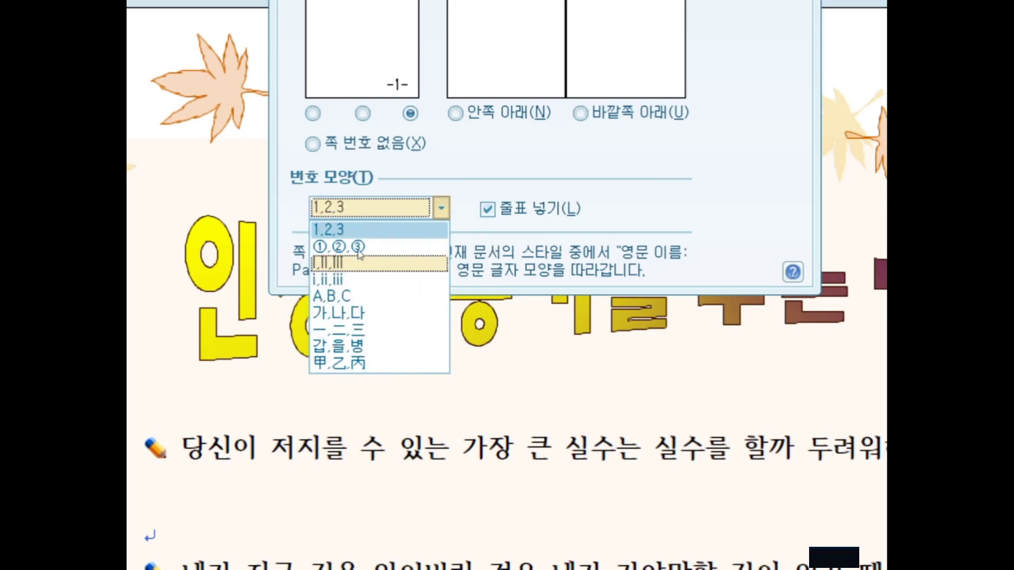
pyautogui.click(358, 255)
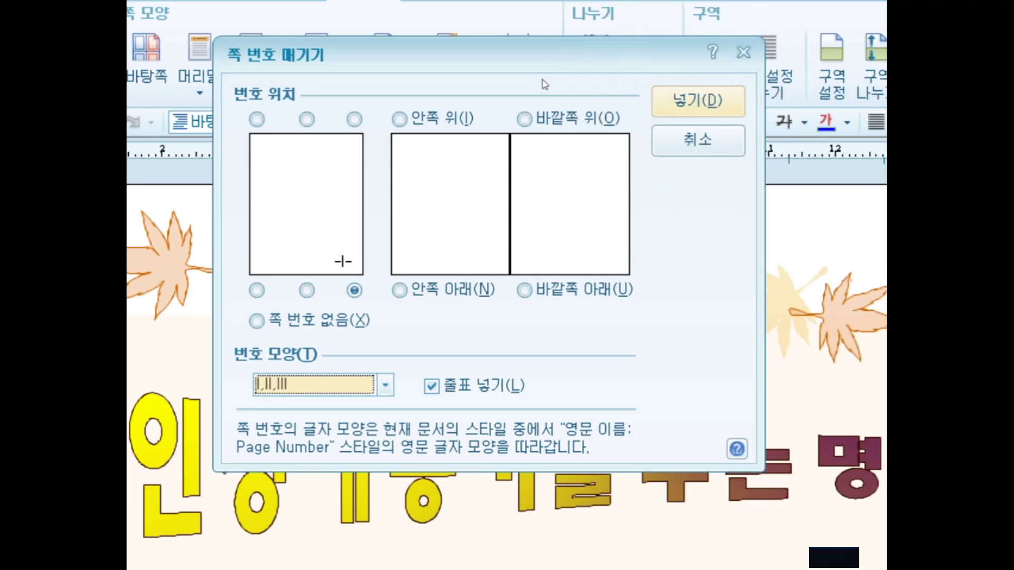
pyautogui.press('Return')
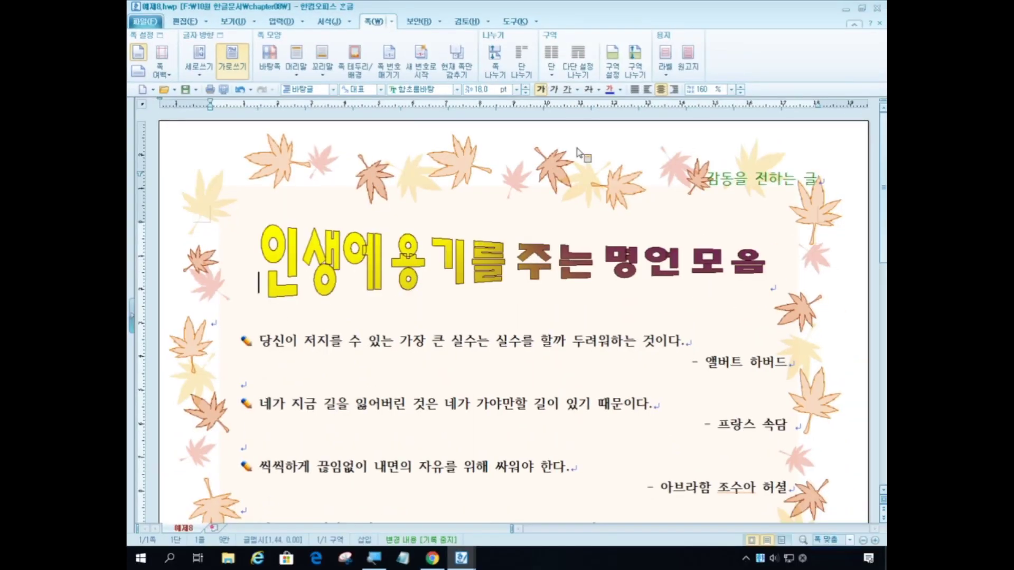
pyautogui.scroll(-8, 792, 254)
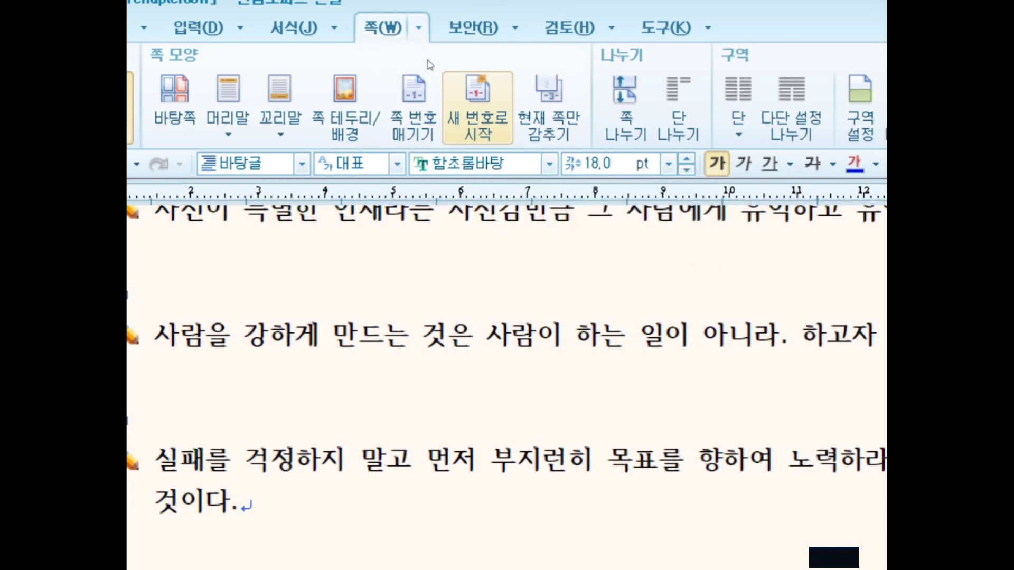
# Step: Restart the page numbering at 3 and check the number at the foot of the page
pyautogui.click(478, 109)
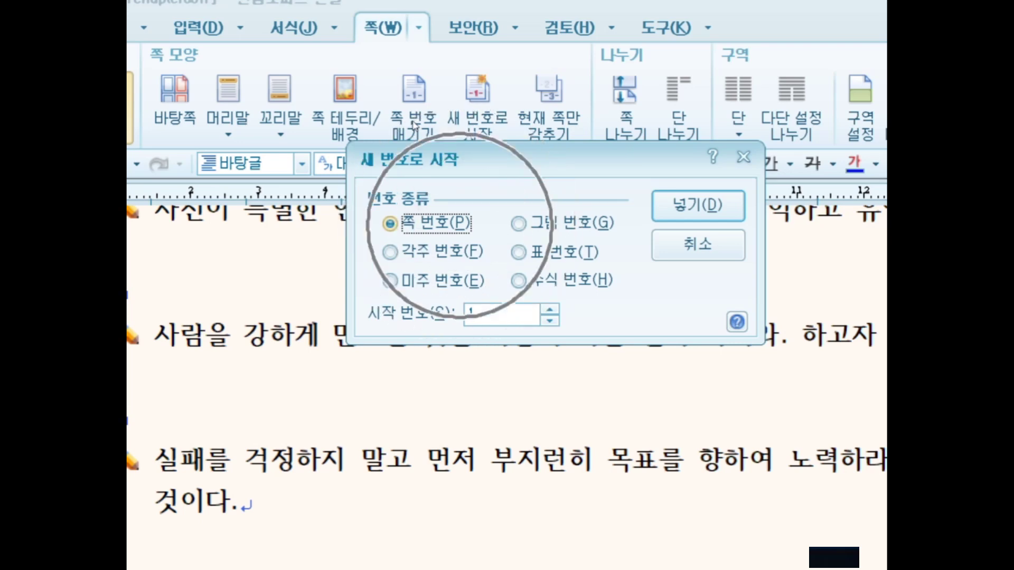
pyautogui.press('Tab')
pyautogui.write('2')
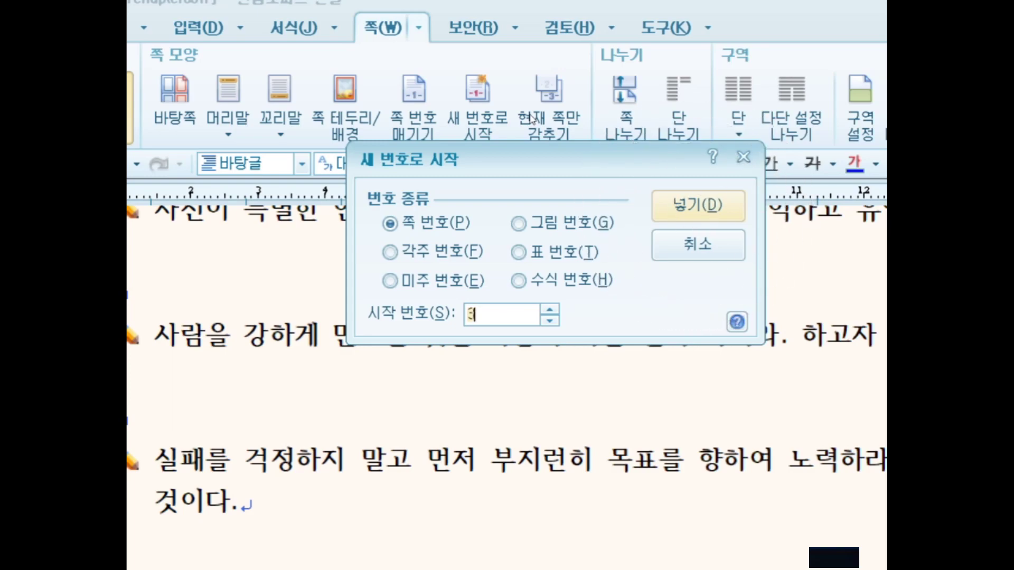
pyautogui.press('Return')
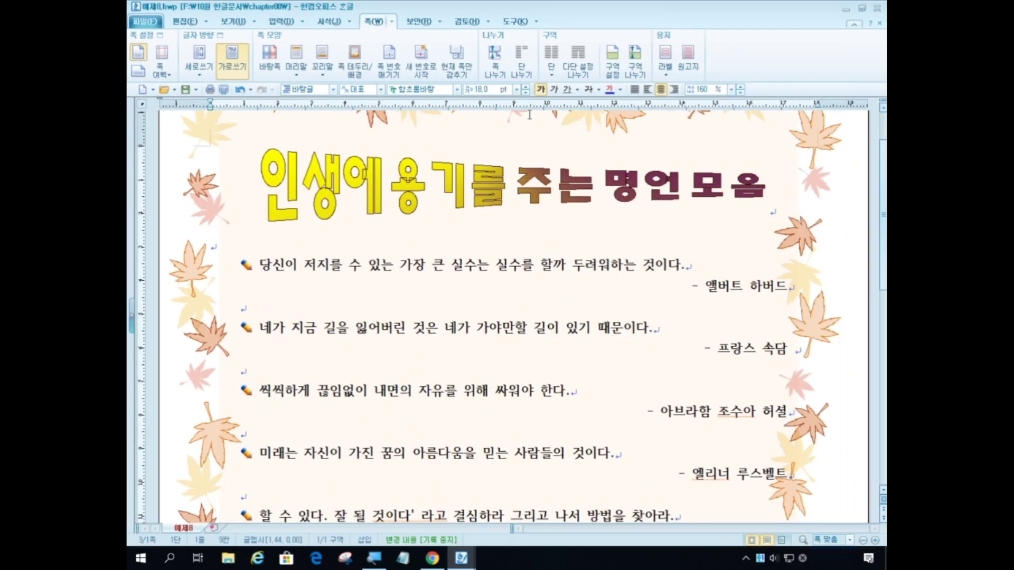
pyautogui.scroll(-10, 770, 240)
pyautogui.scroll(-3, 771, 241)
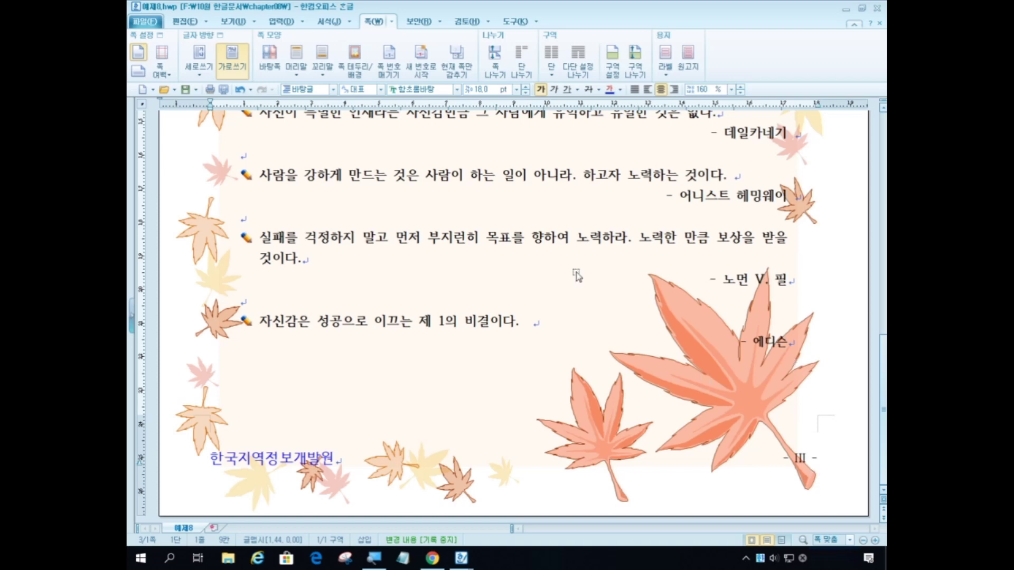
# Step: Save the document as a PDF named 예제8 in the chapter08 folder
pyautogui.click(144, 22)
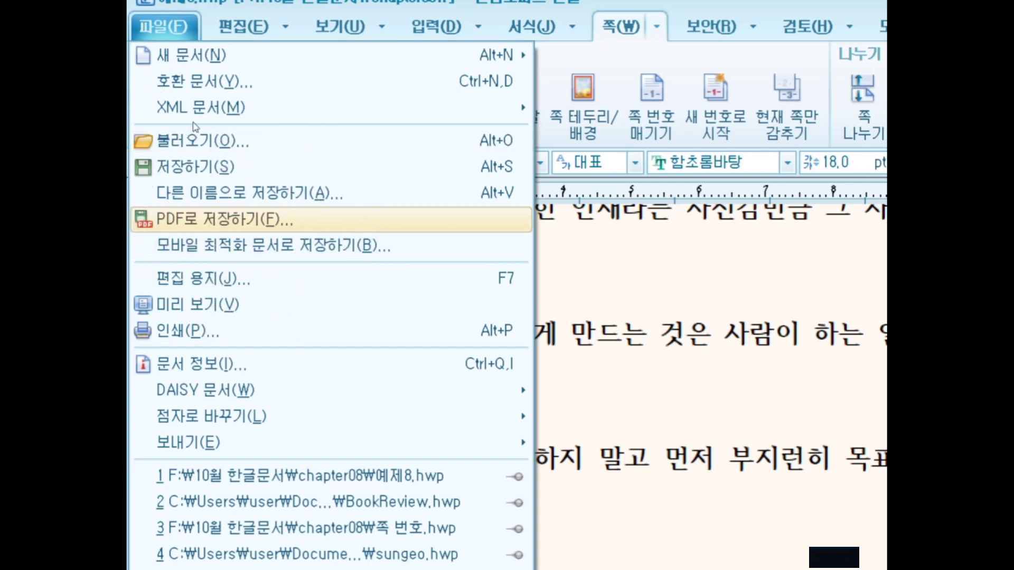
pyautogui.press('Return')
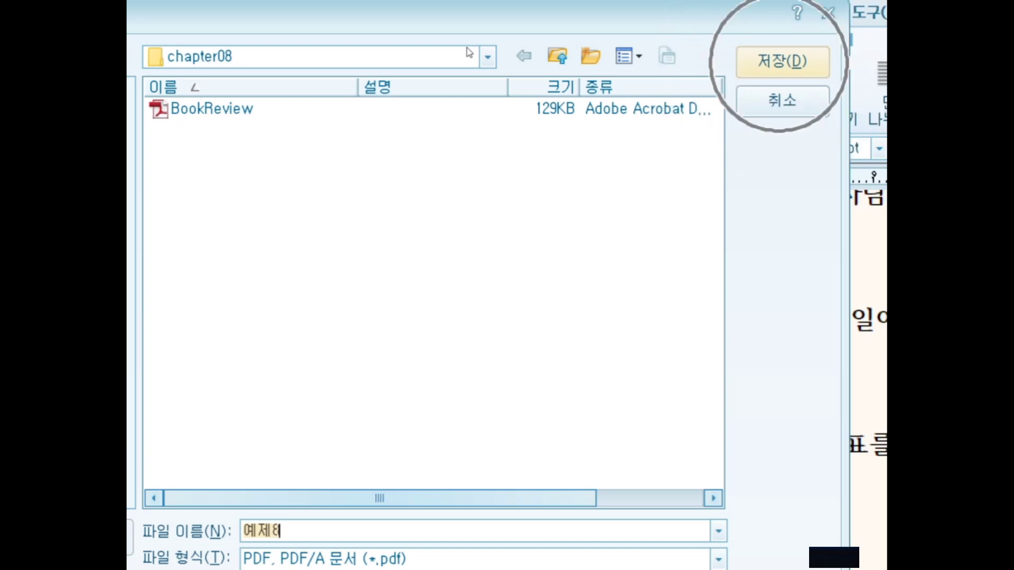
pyautogui.press('Return')
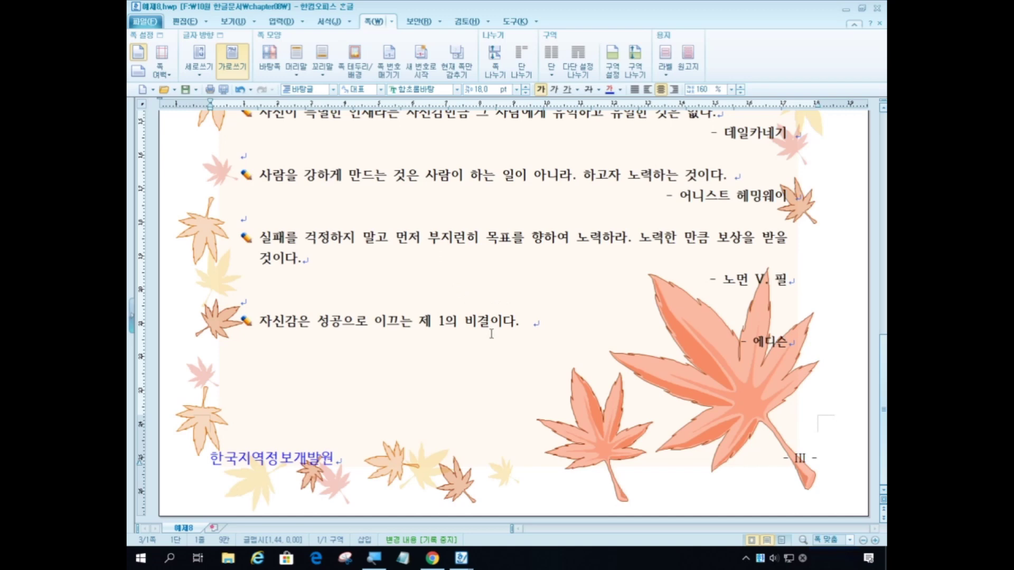
pyautogui.click(517, 334)
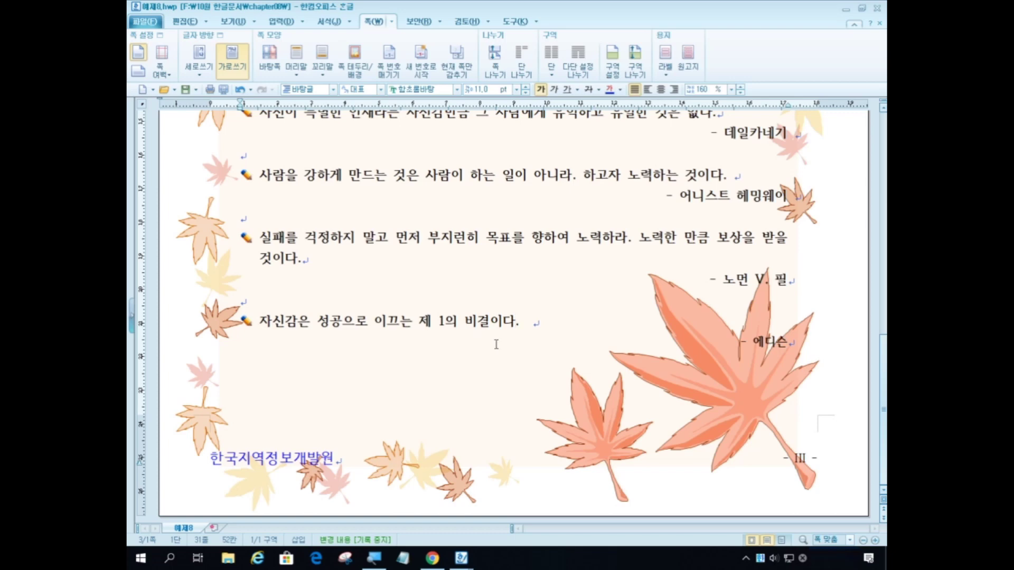
# Step: Switch to File Explorer and open the chapter08 folder inside 10월 한글문서 on local disk F:
pyautogui.click(228, 561)
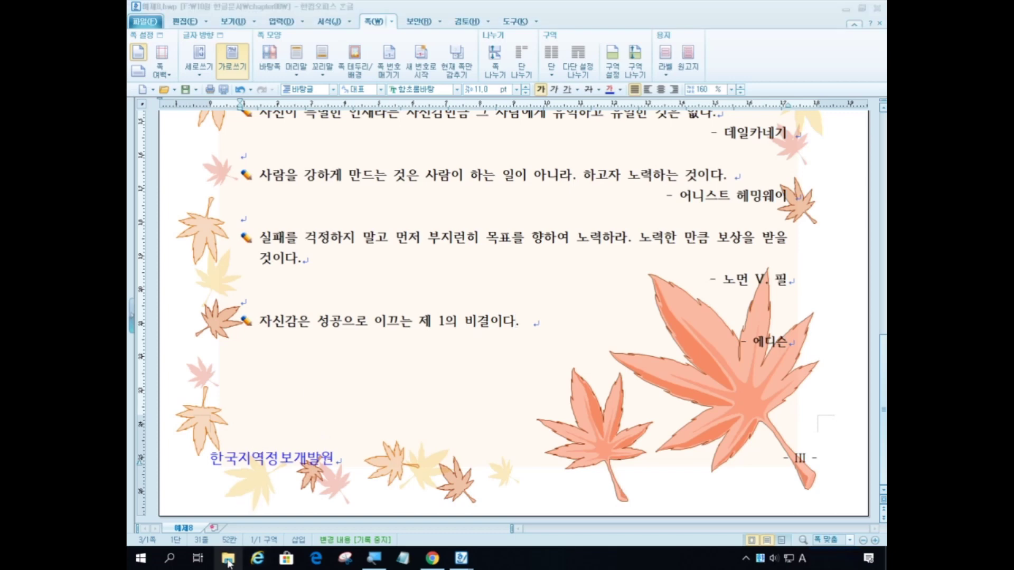
pyautogui.click(229, 561)
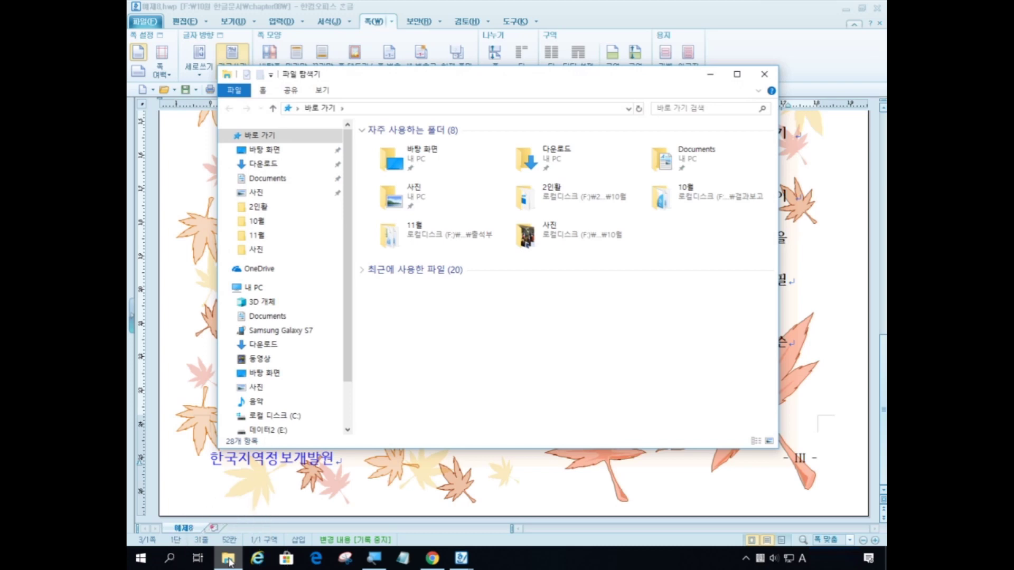
pyautogui.scroll(-2, 296, 380)
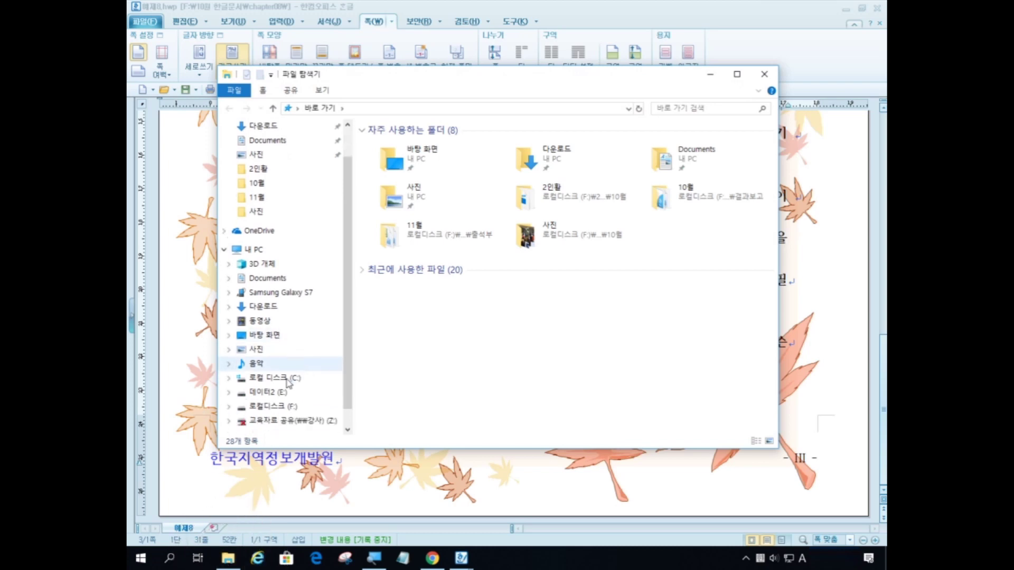
pyautogui.click(295, 379)
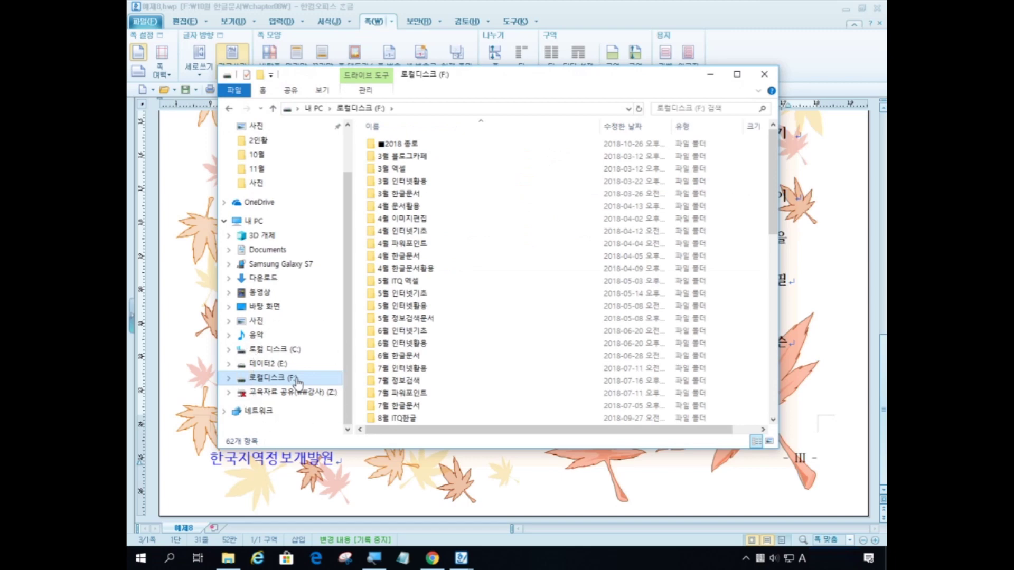
pyautogui.press('ctrl')
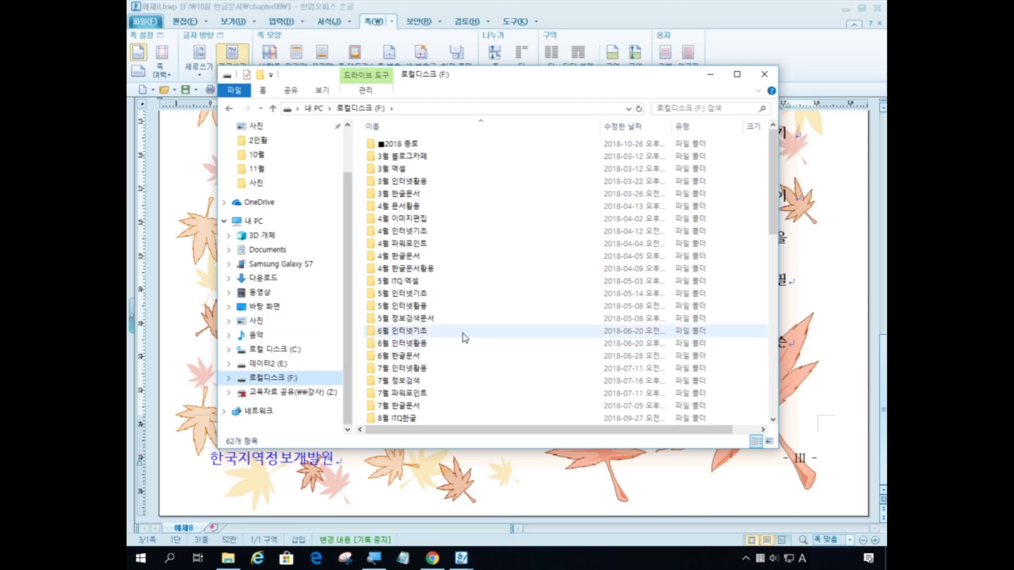
pyautogui.scroll(-10, 462, 334)
pyautogui.scroll(1, 444, 317)
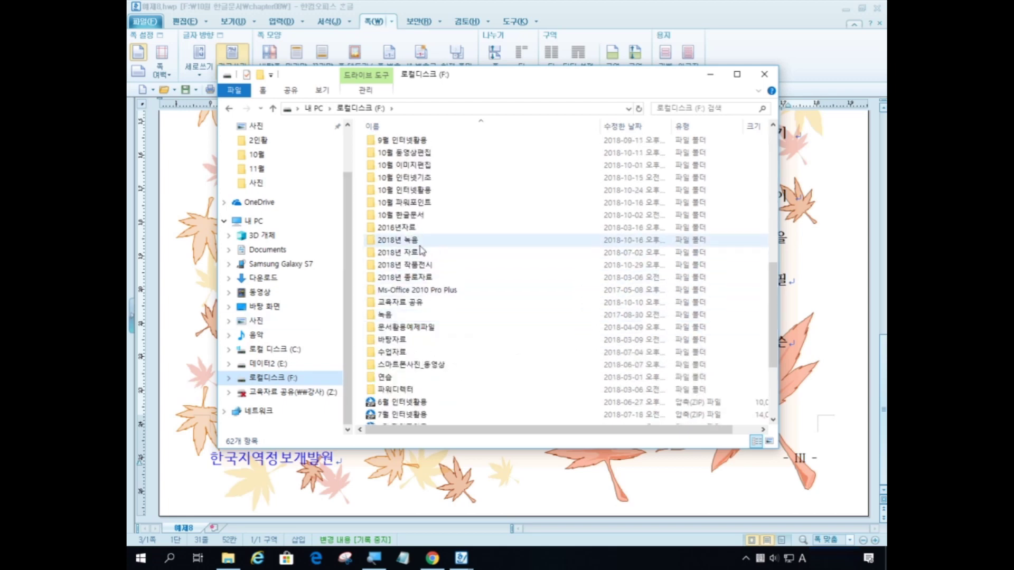
pyautogui.press('ctrl')
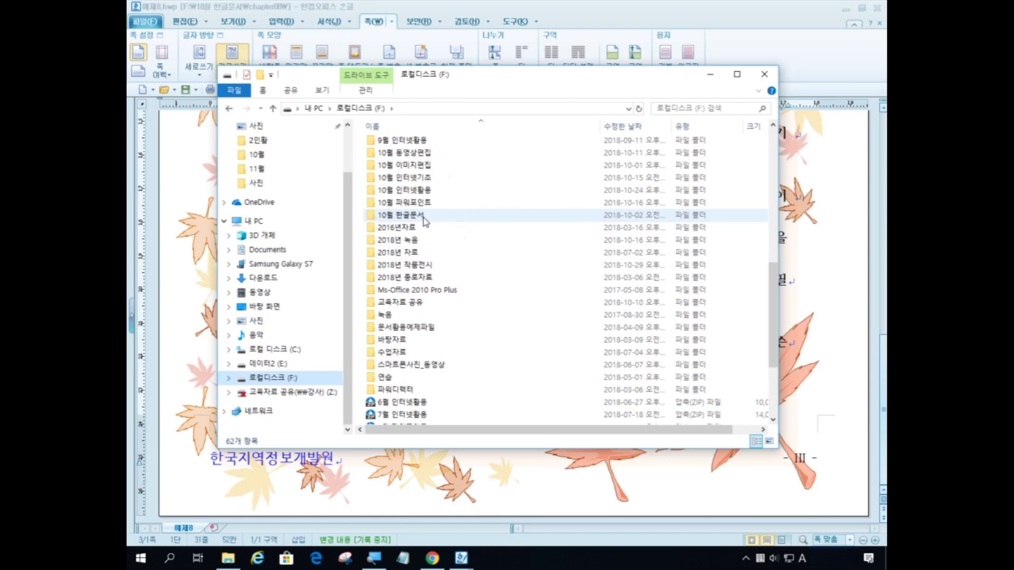
pyautogui.press('ctrl')
pyautogui.press('ctrl')
pyautogui.doubleClick(401, 214)
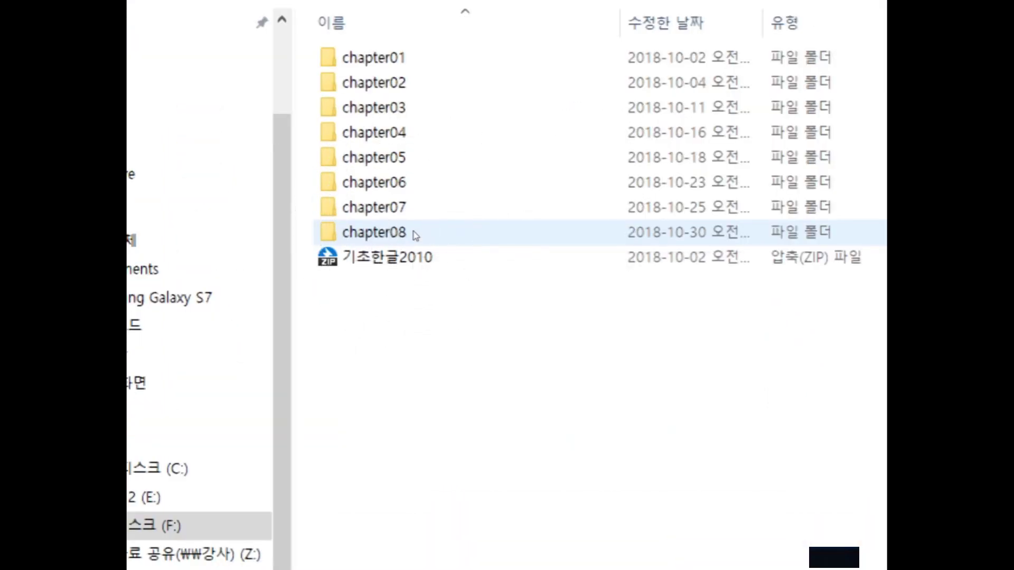
pyautogui.doubleClick(415, 236)
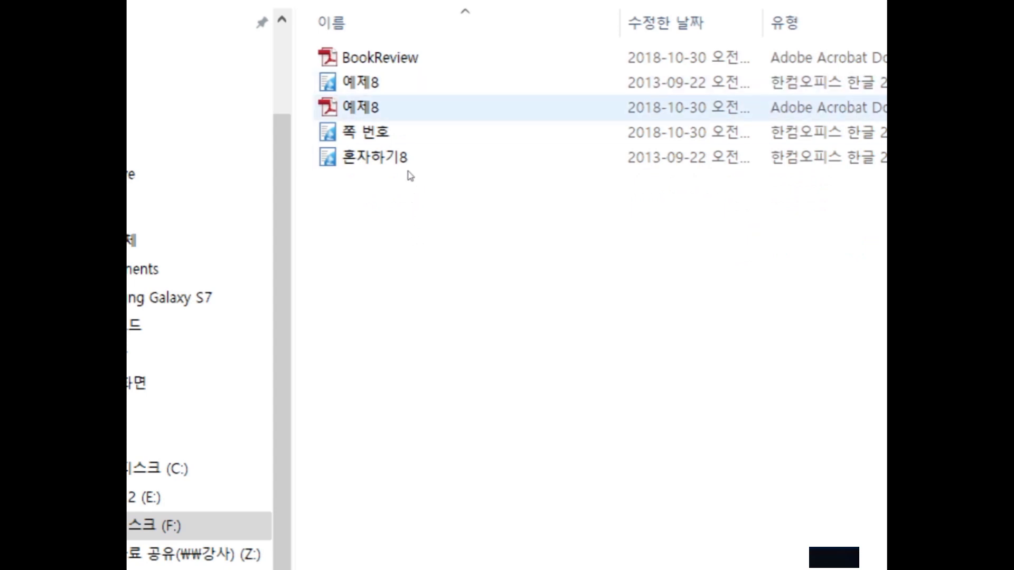
# Step: Compare the 예제8 Hangul document with the 예제8 PDF in the chapter08 folder, and close the folder window
pyautogui.click(388, 83)
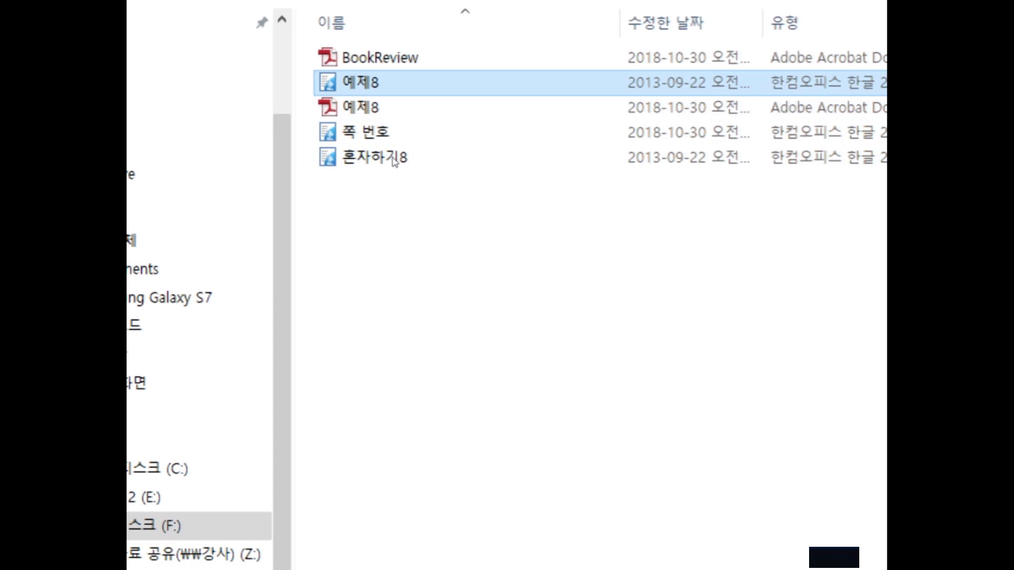
pyautogui.click(388, 107)
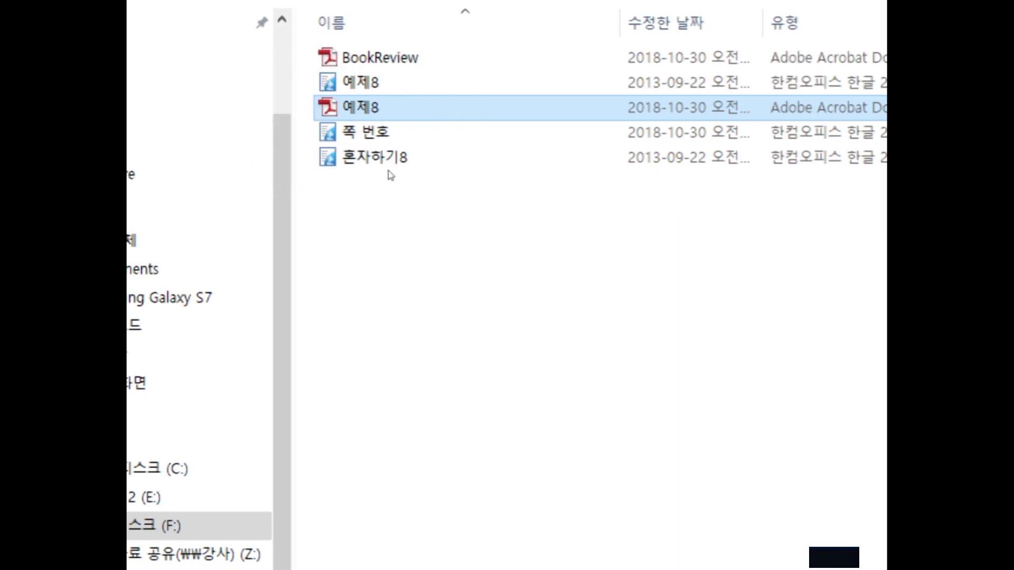
pyautogui.press('Up')
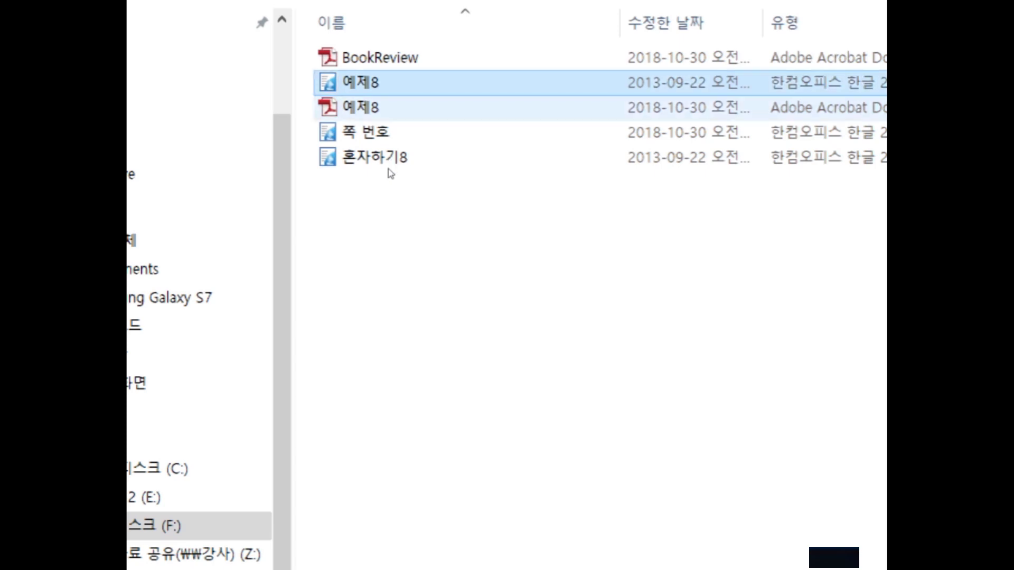
pyautogui.press('Down')
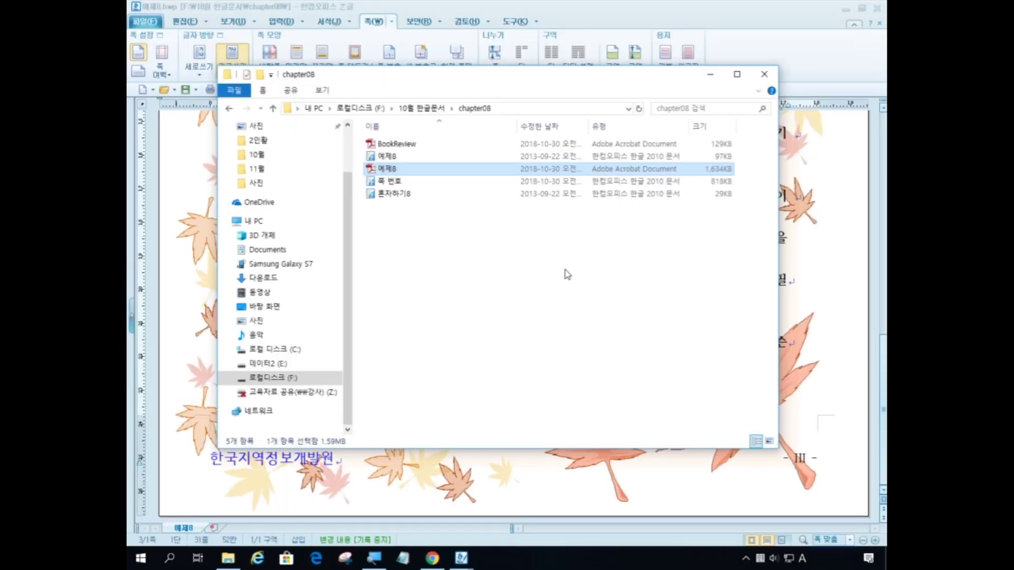
pyautogui.click(712, 330)
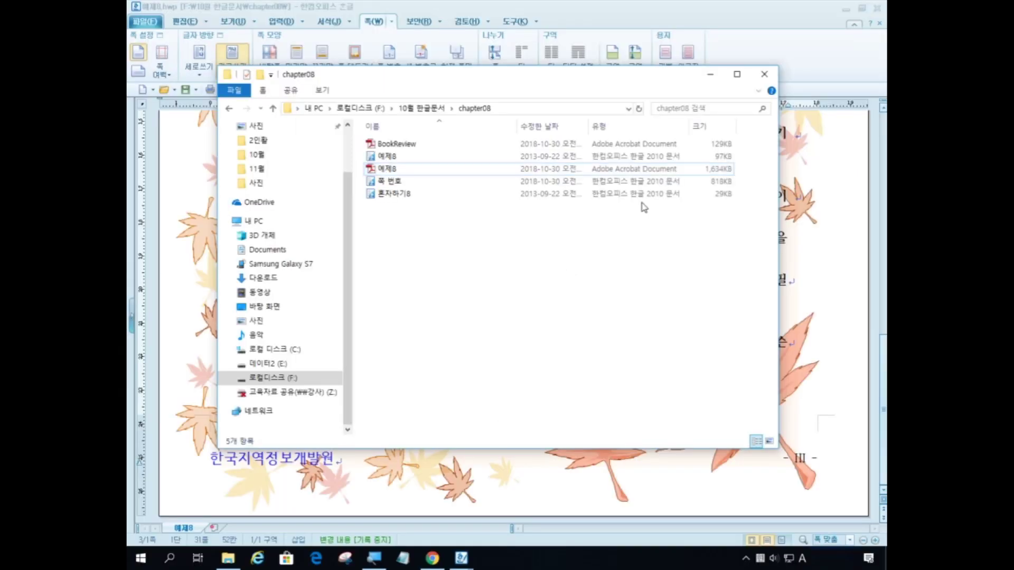
pyautogui.click(768, 77)
pyautogui.click(768, 77)
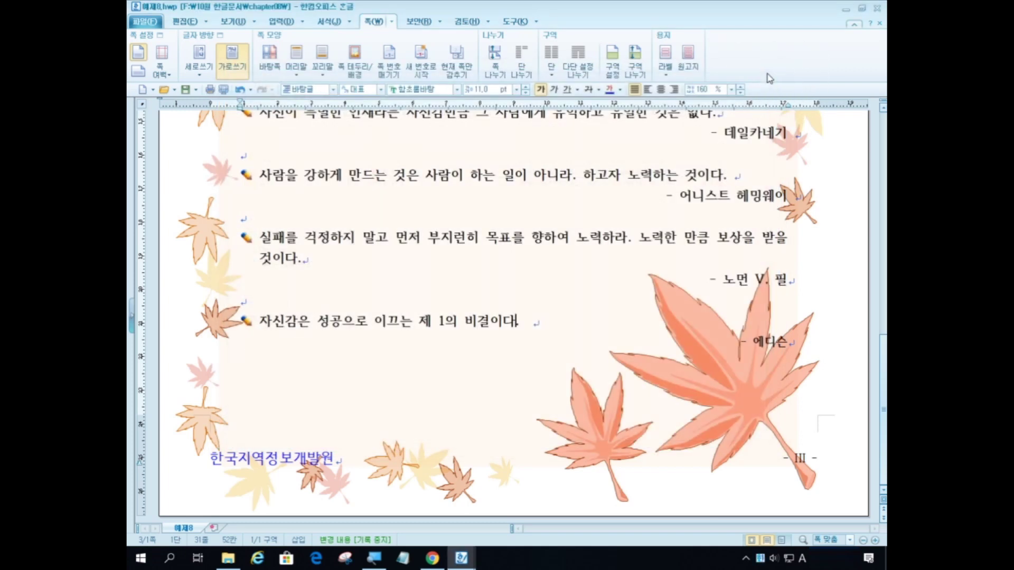
# Step: Close the 예제8, BookReview and sungeo documents without saving their changes
pyautogui.click(877, 10)
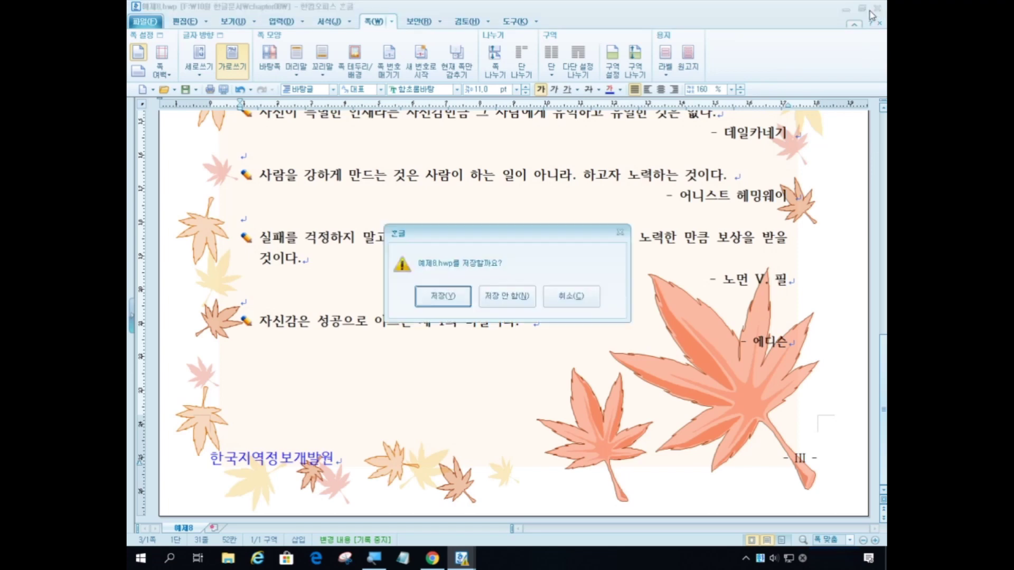
pyautogui.click(516, 302)
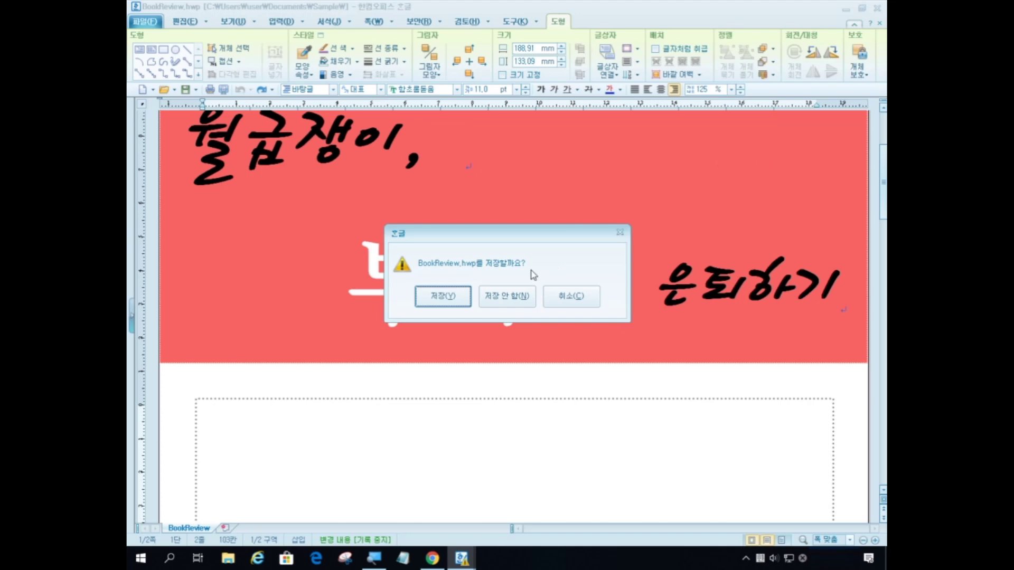
pyautogui.click(518, 299)
pyautogui.click(877, 10)
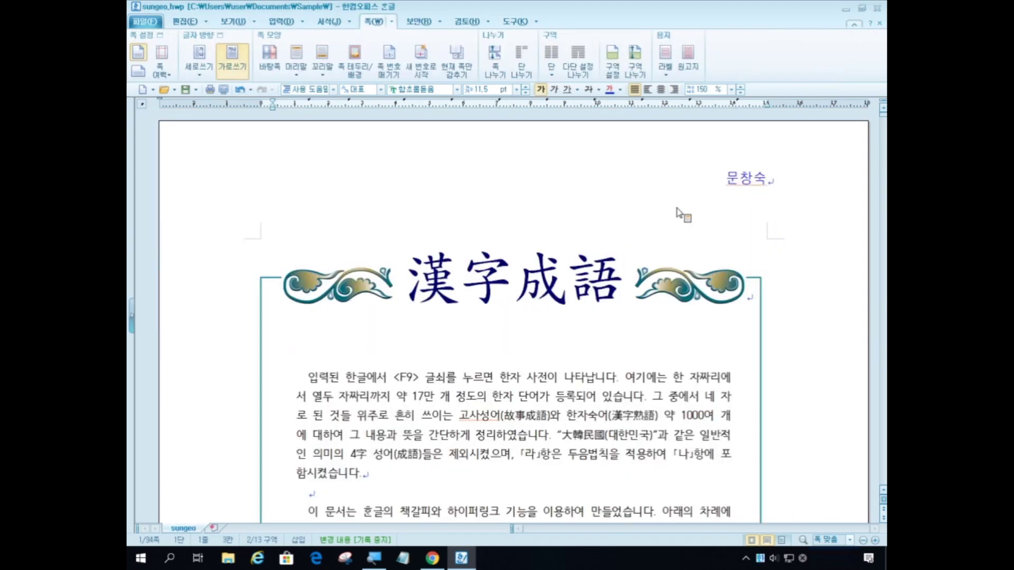
pyautogui.click(877, 8)
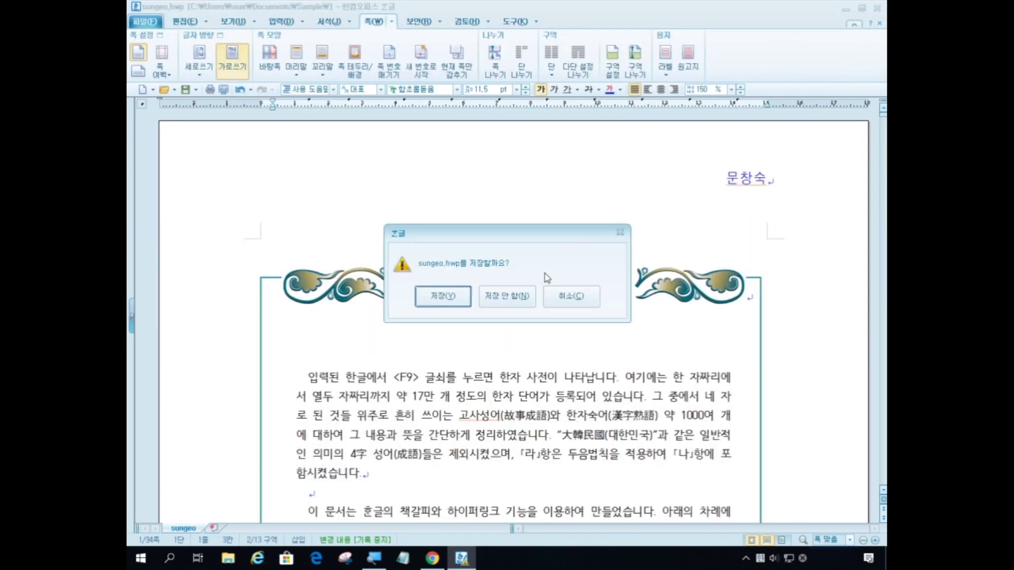
pyautogui.click(504, 298)
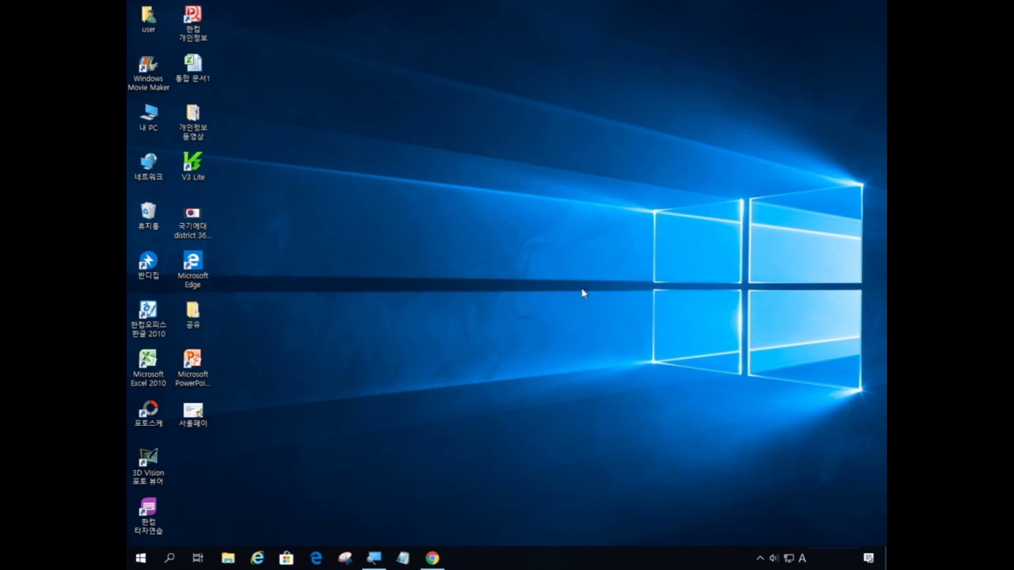